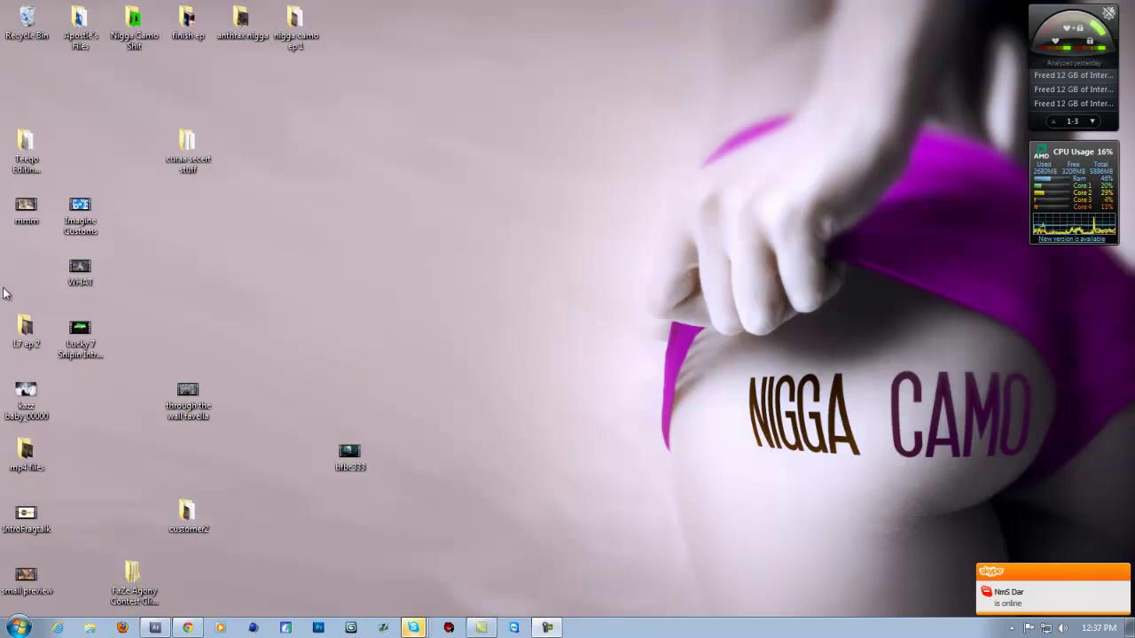
Play the WHAT video from the desktop to examine the finished effect, and close the player
double_click(80, 269)
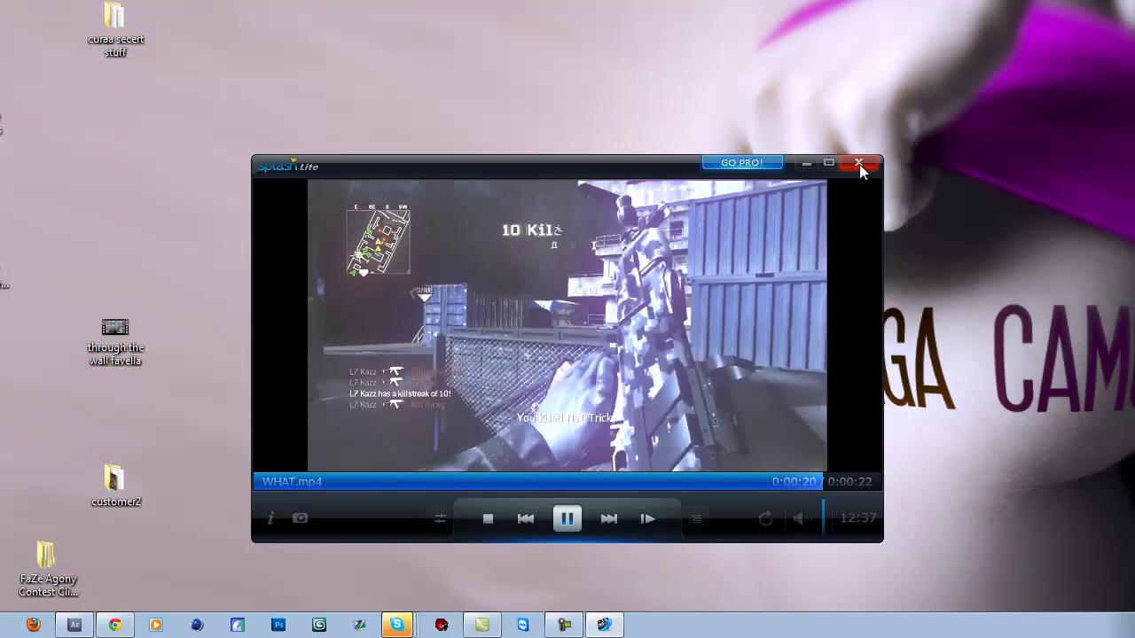
left_click(859, 164)
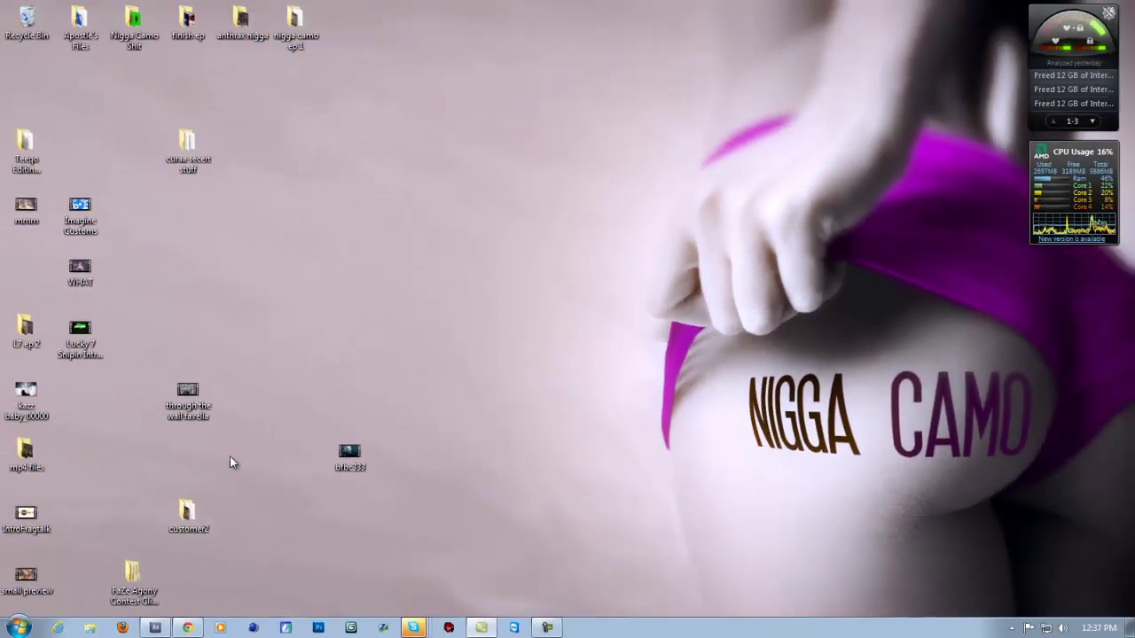
Switch to After Effects and import the Showdown feed clip from the Cod4 folder in FaZe Agony Contest Clips v2 on the desktop
left_click(146, 628)
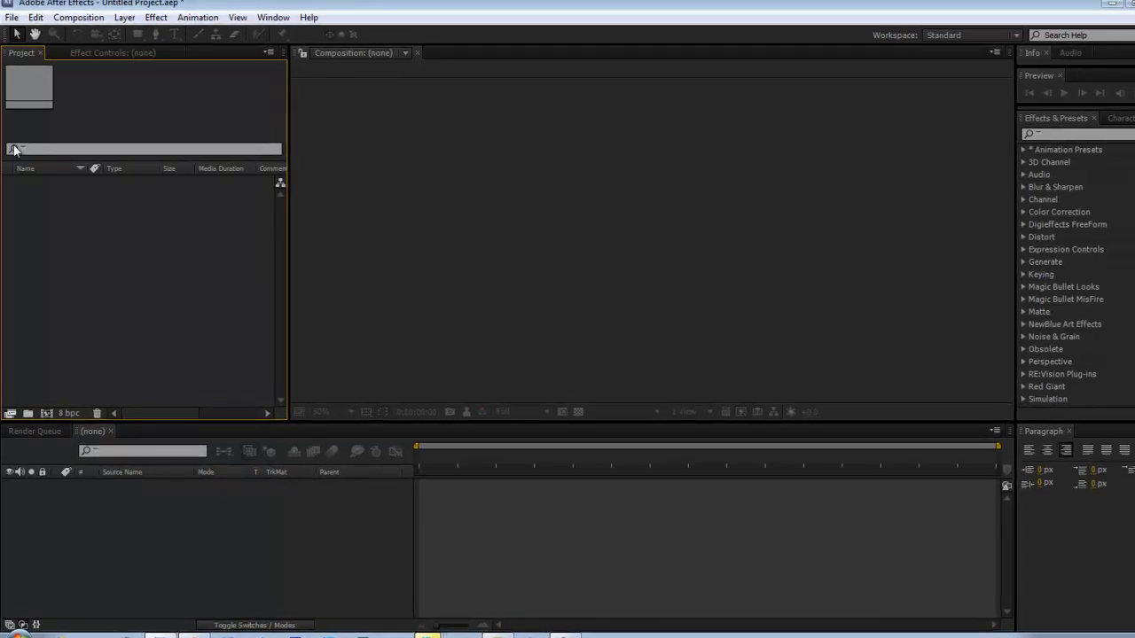
right_click(48, 225)
mouse_move(82, 275)
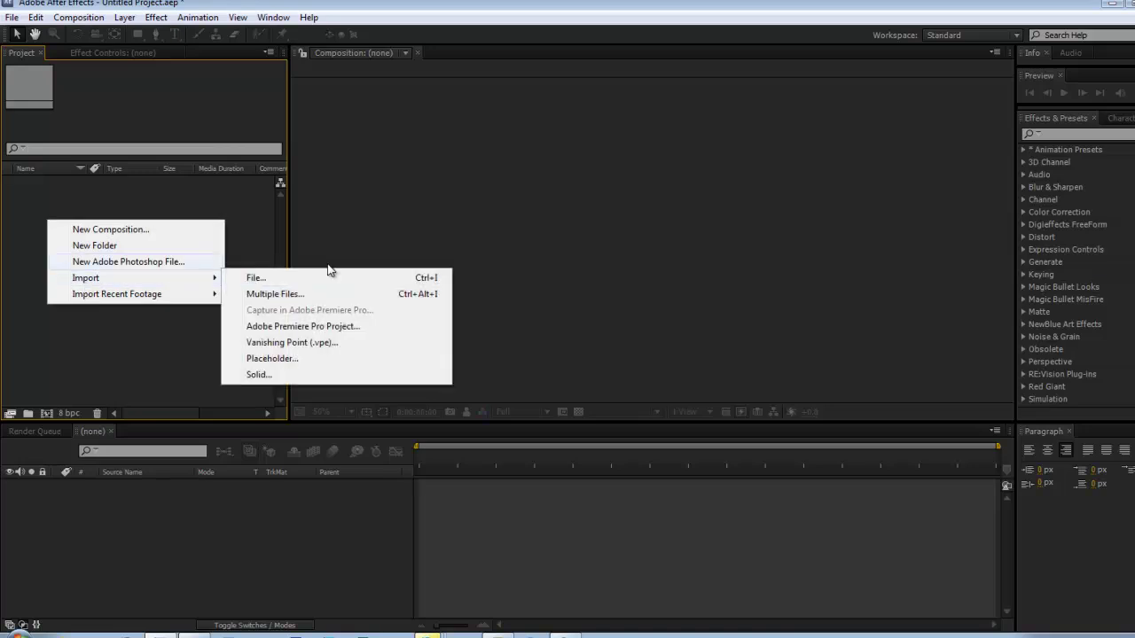
left_click(261, 277)
left_click(42, 140)
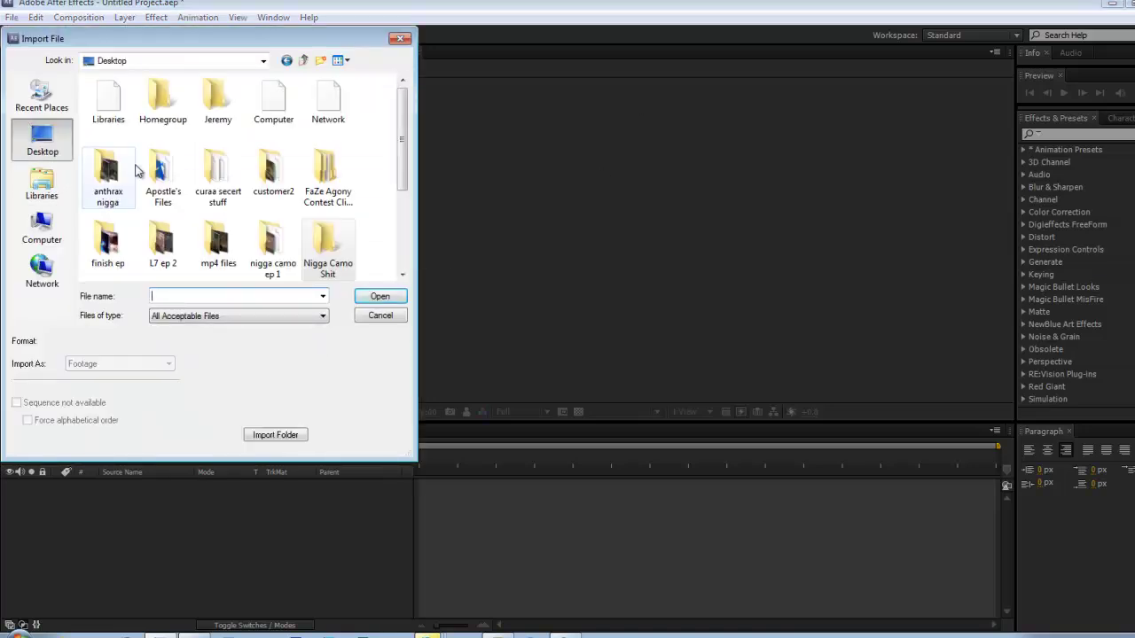
double_click(321, 181)
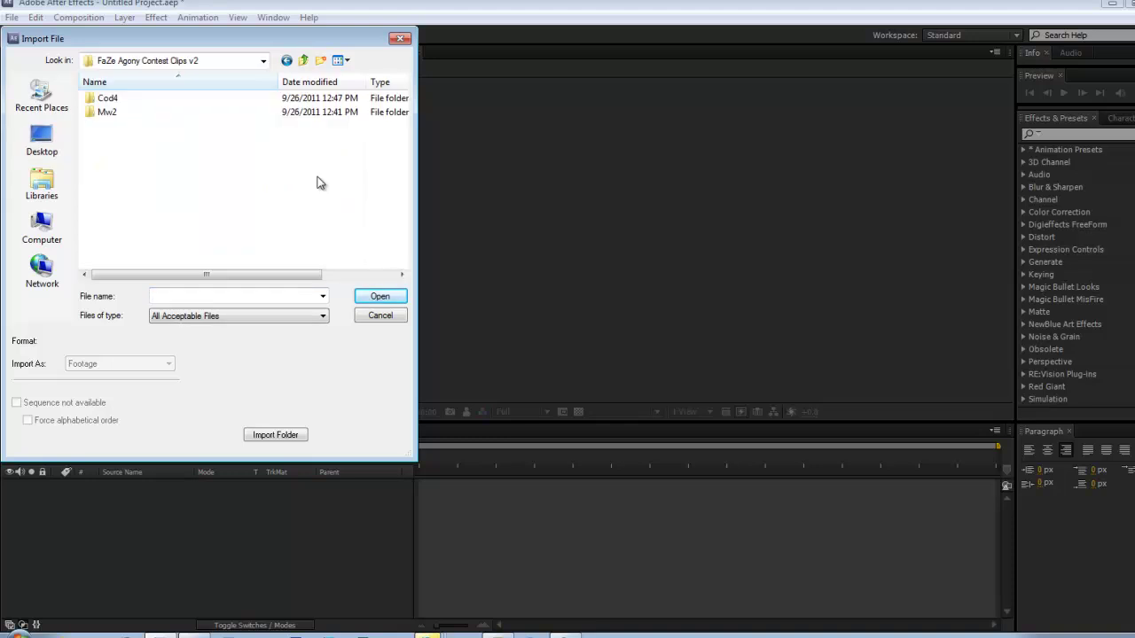
double_click(104, 98)
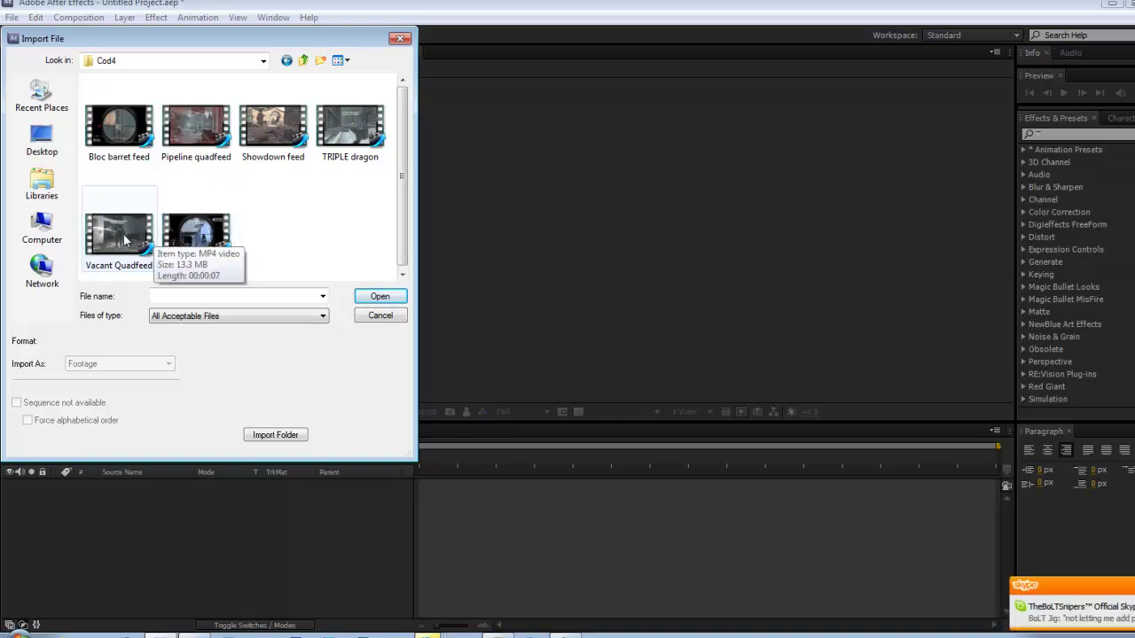
left_click(273, 126)
left_click(381, 297)
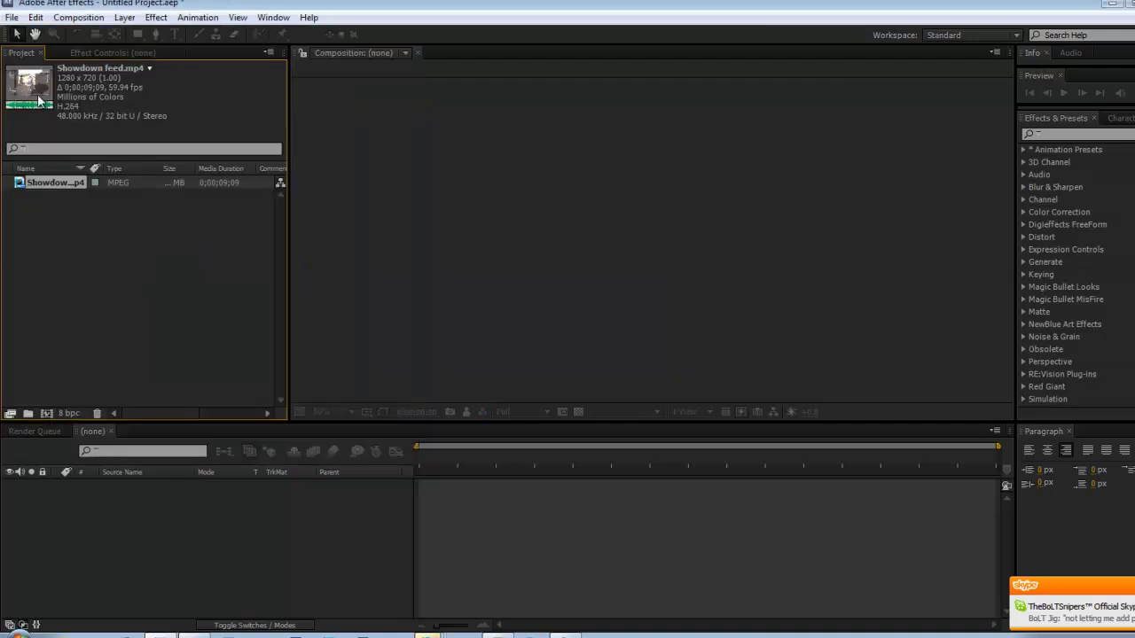
Create a composition from the Showdown feed clip and set its preview resolution to Full
left_click_drag(48, 192, 47, 409)
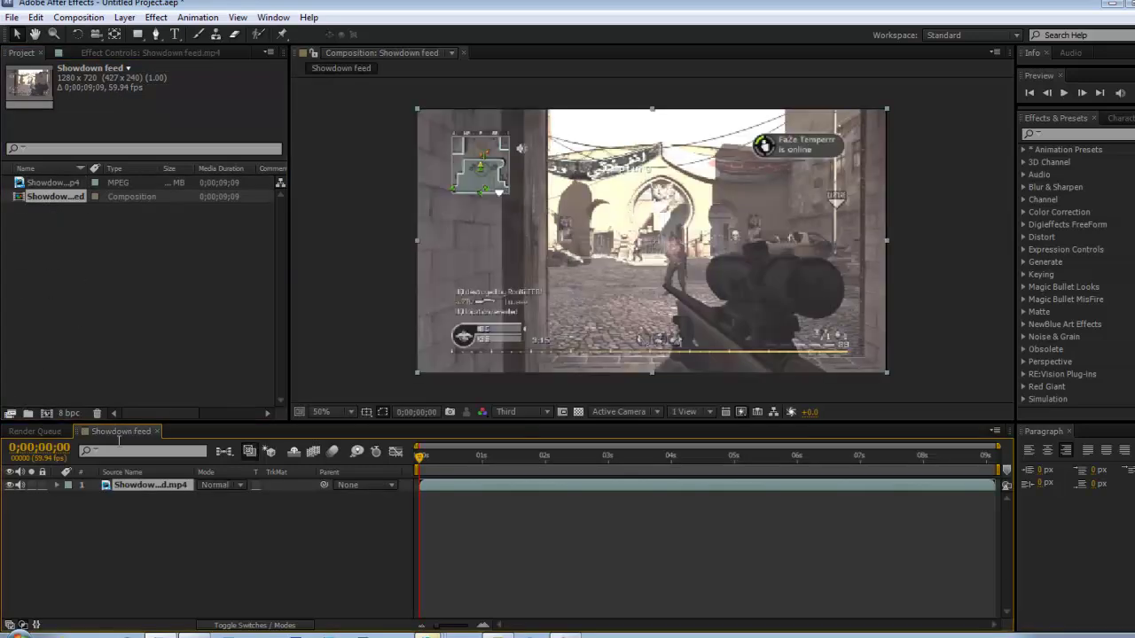
left_click(516, 412)
left_click(523, 446)
Move the current time to 0;00;00;28, search the effects for twixtor, and apply Twixtor Pro to the Showdown feed layer
mouse_move(439, 451)
left_mouse_down()
mouse_move(465, 455)
mouse_move(419, 454)
mouse_move(449, 461)
left_mouse_up()
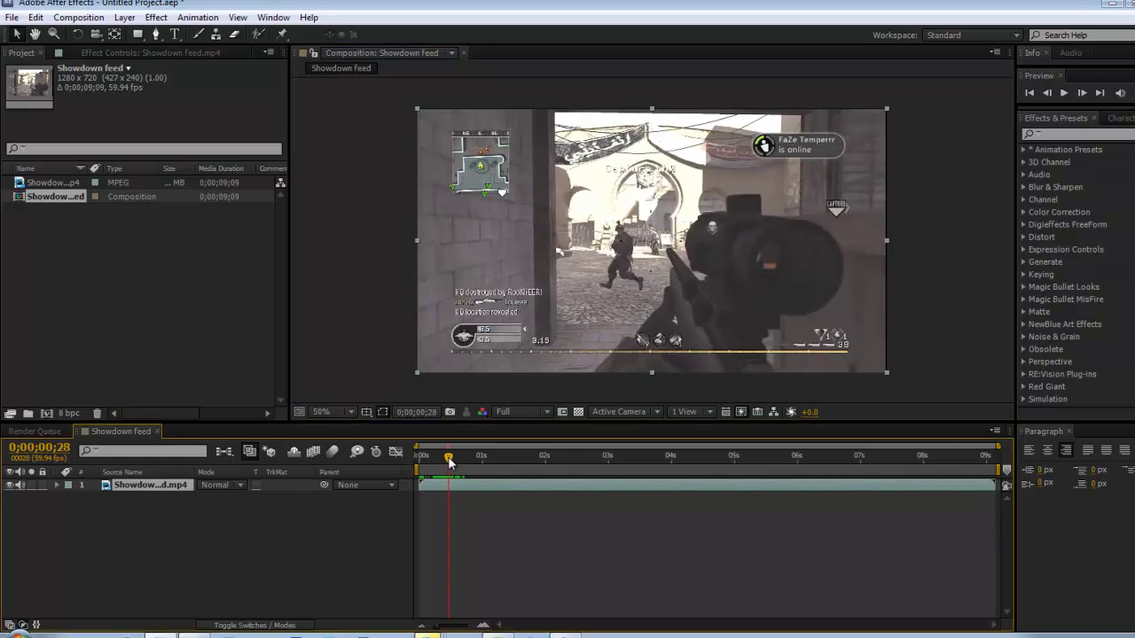
left_click(1066, 135)
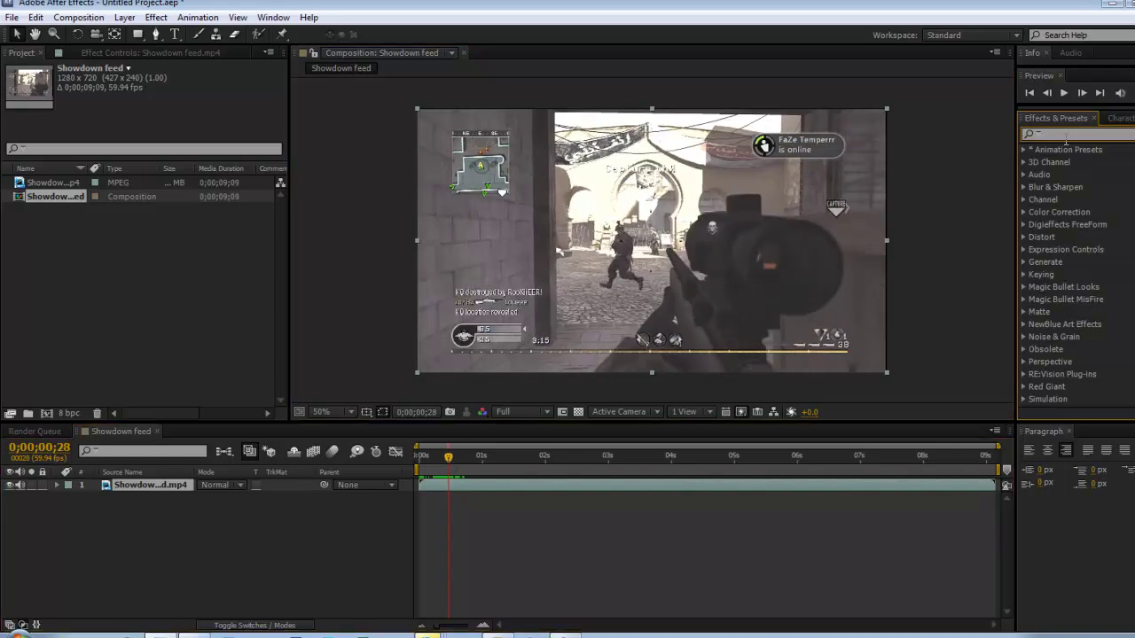
type("twic")
type("tor")
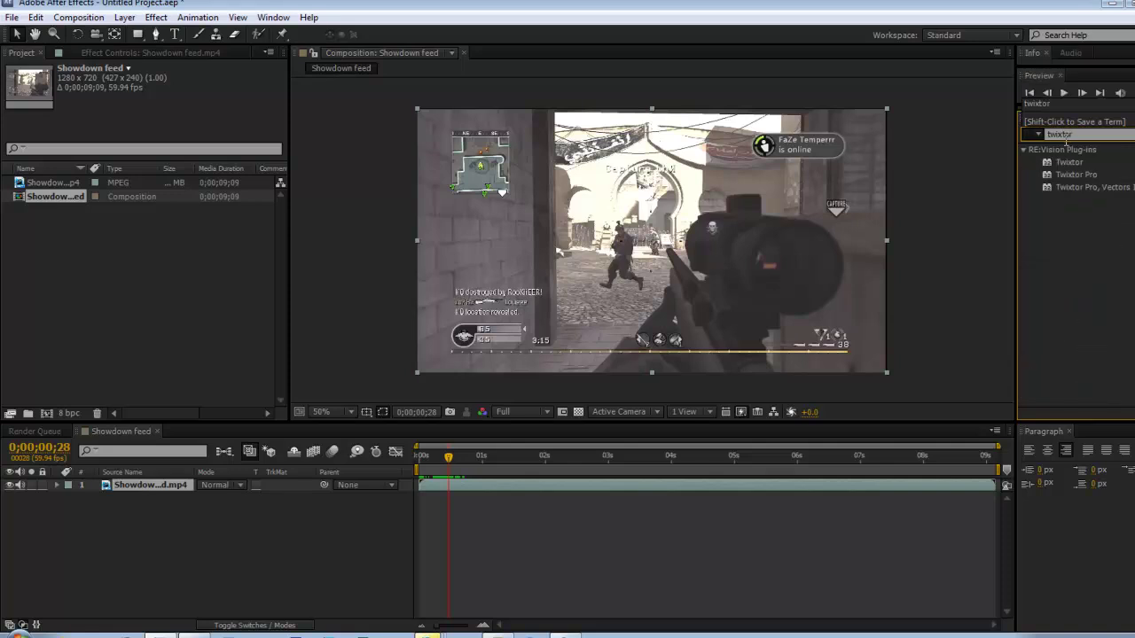
left_click_drag(1087, 175, 511, 488)
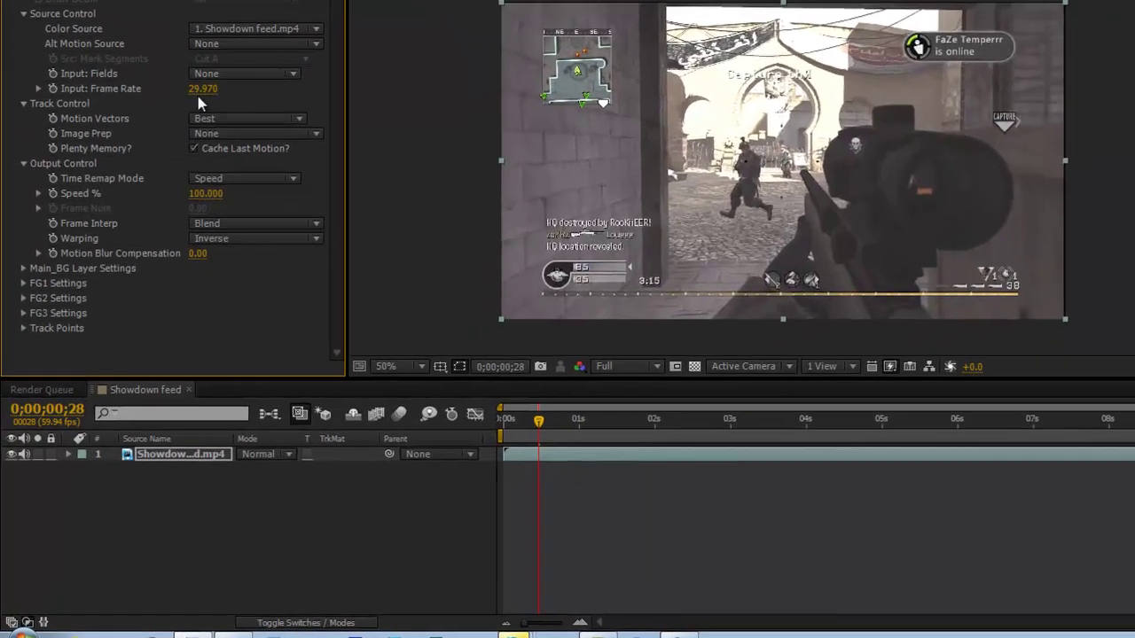
Set Twixtor Pro's input frame rate to 59.94
left_click(169, 180)
type("59.94")
key("Return")
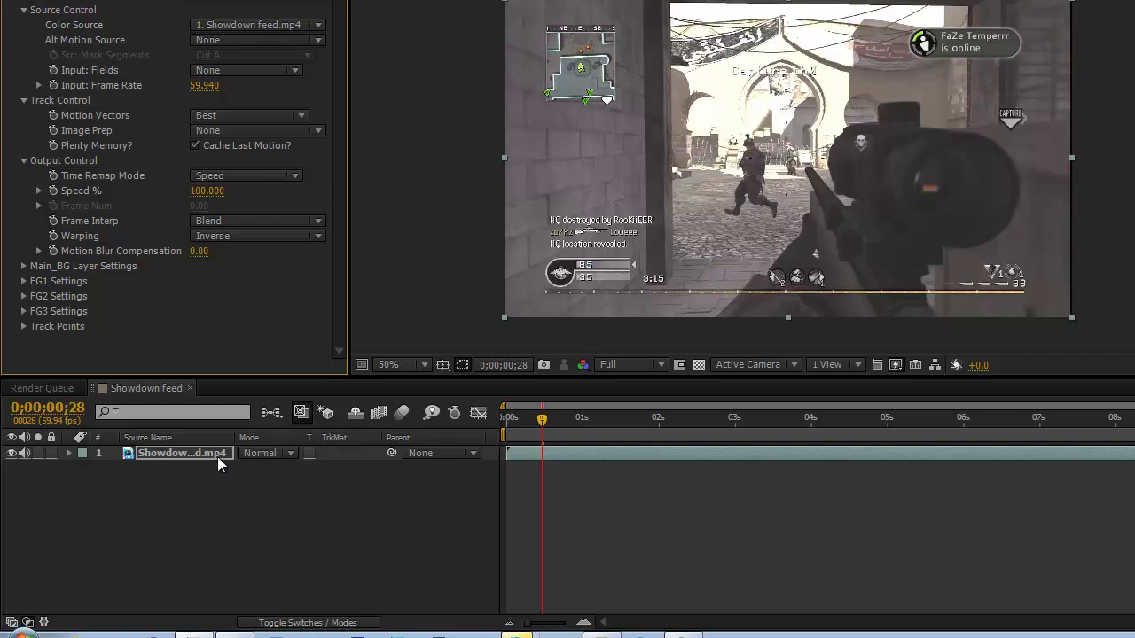
Keyframe Twixtor's Speed % at 100 on 0;00;00;28, and set it to 2 two frames further on, at 0;00;00;30
left_click(53, 191)
key("u")
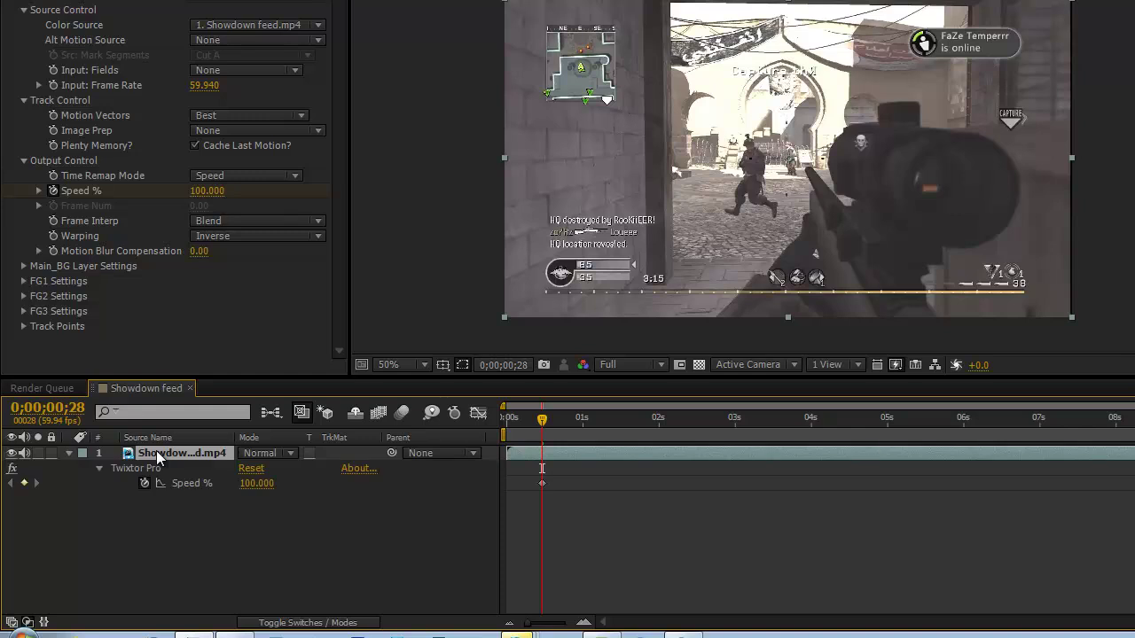
key("Page_Down")
key("Page_Down")
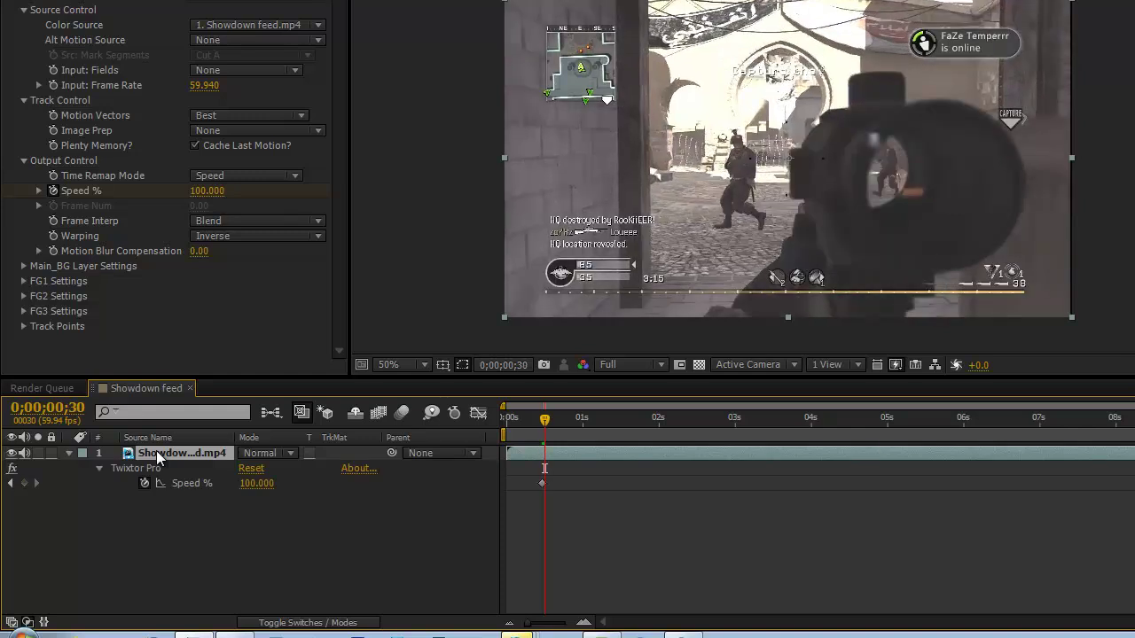
left_click(268, 484)
type("2")
key("Return")
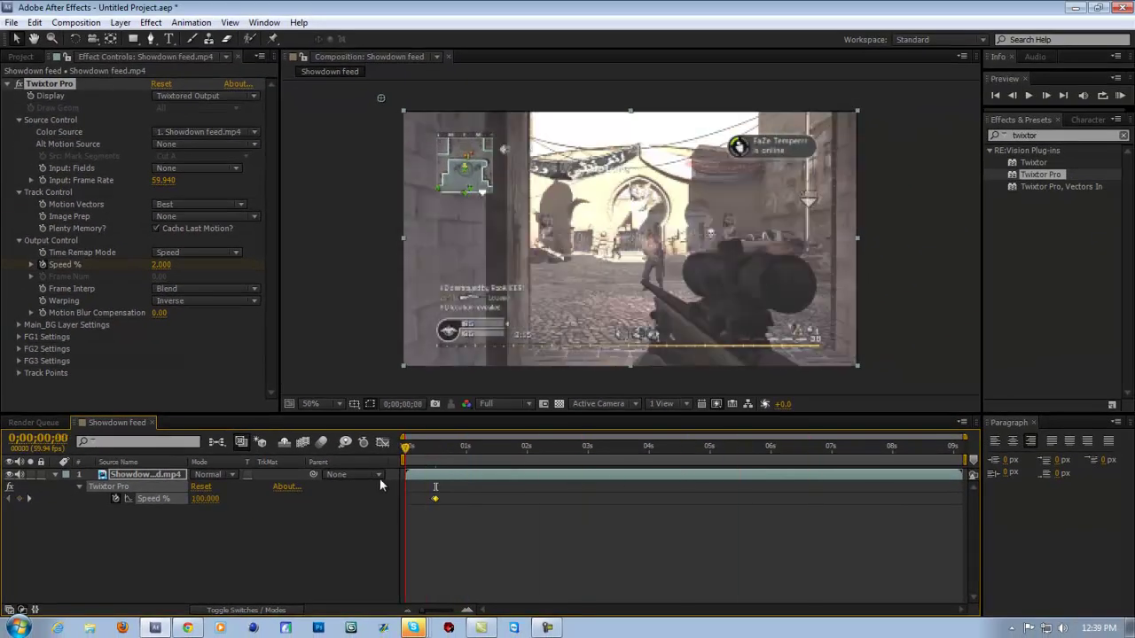
Change the Speed % keyframe at 0;00;00;30 to 0.5 and scrub through the slowed footage
left_click_drag(380, 479, 448, 484)
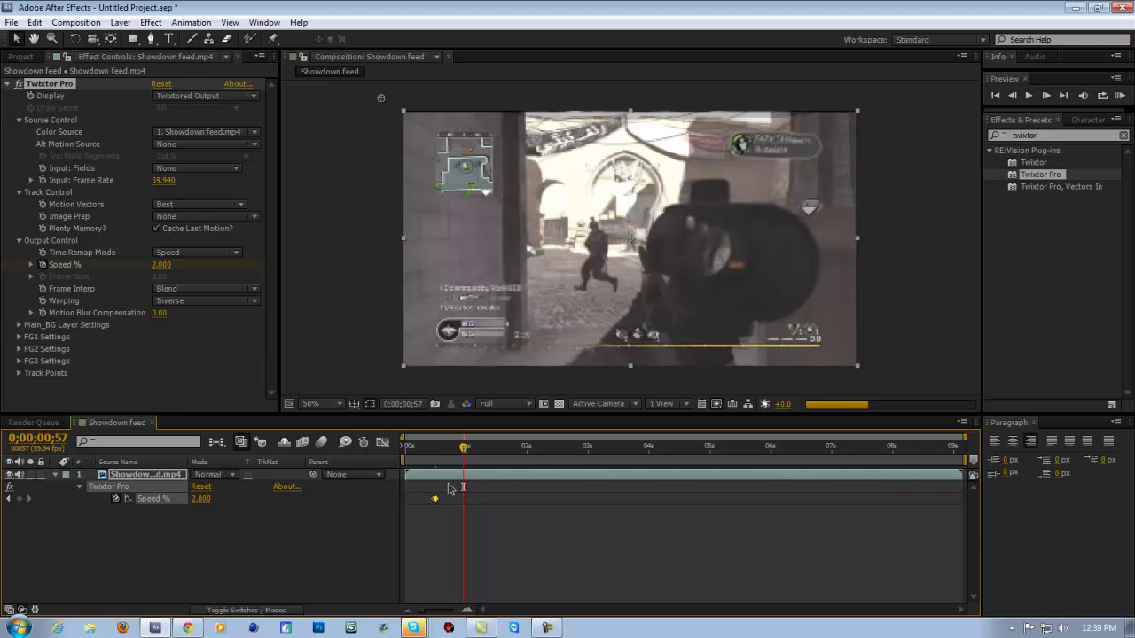
left_click(434, 448)
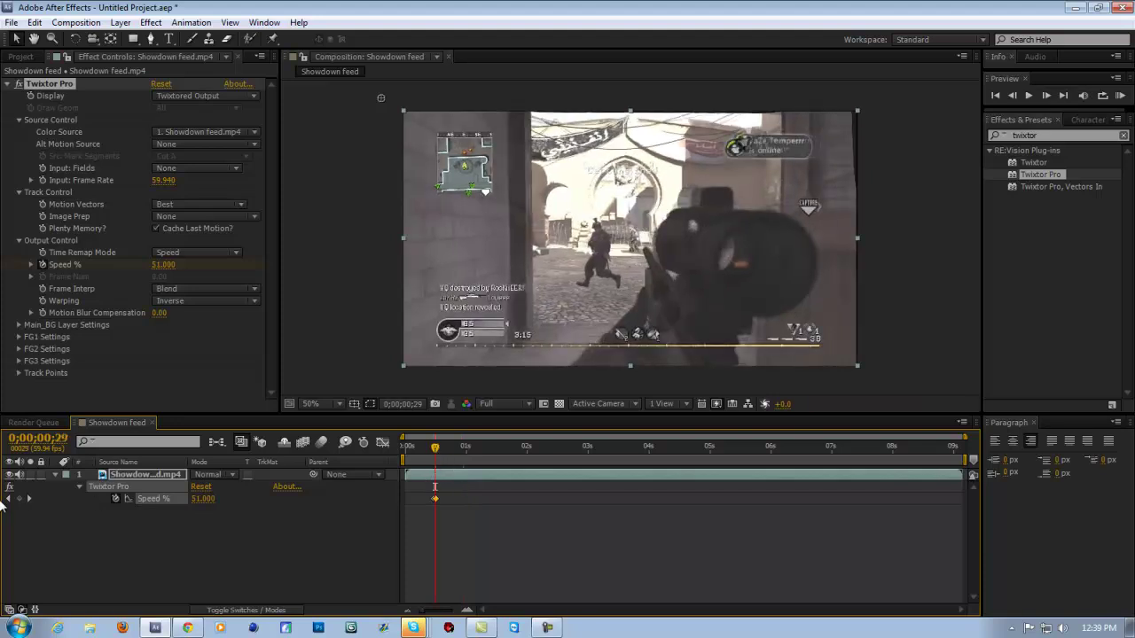
left_click(29, 500)
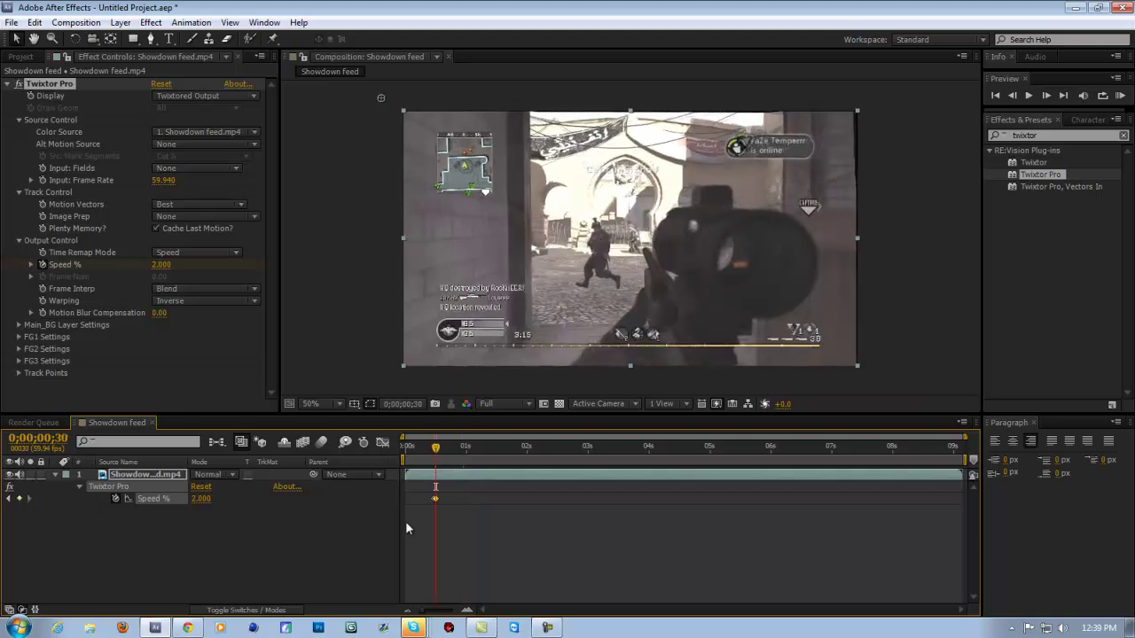
left_click(202, 499)
type("0.5")
key("Return")
left_click(444, 449)
left_click_drag(444, 450, 640, 470)
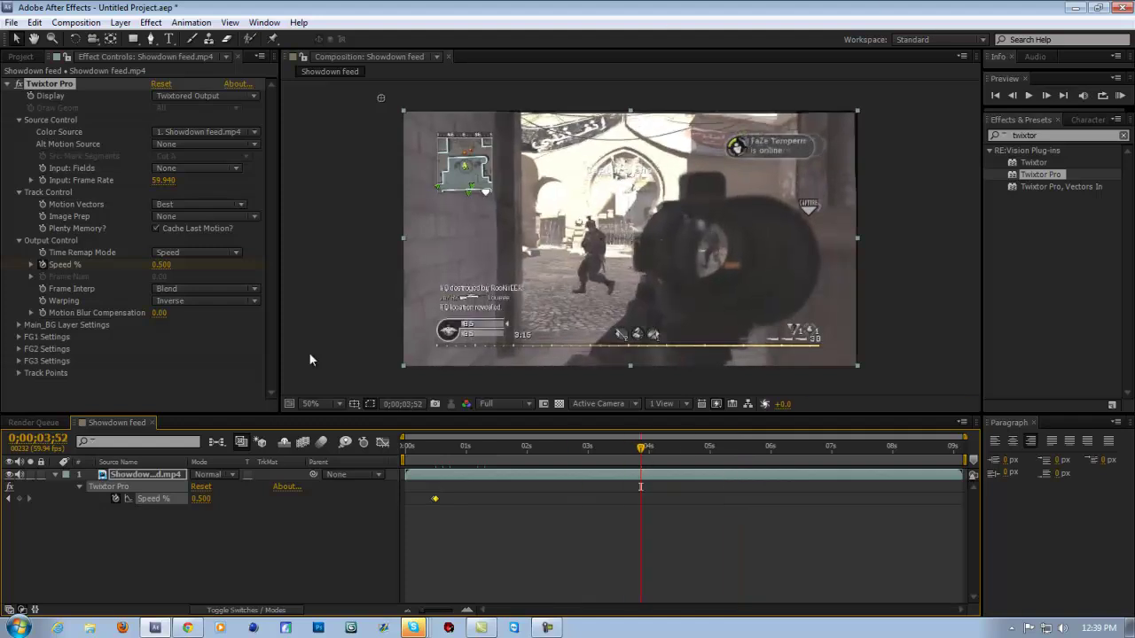
Reveal the Showdown feed layer's Scale property and set it to 101%
left_click(137, 475)
key("s")
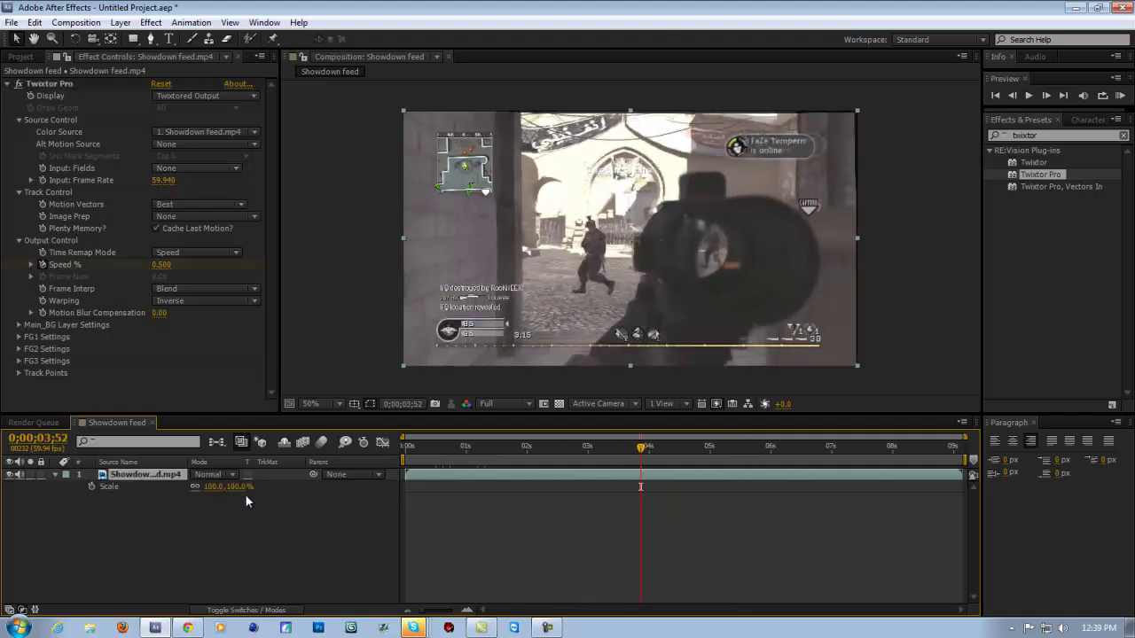
left_click(240, 486)
type("101")
key("Return")
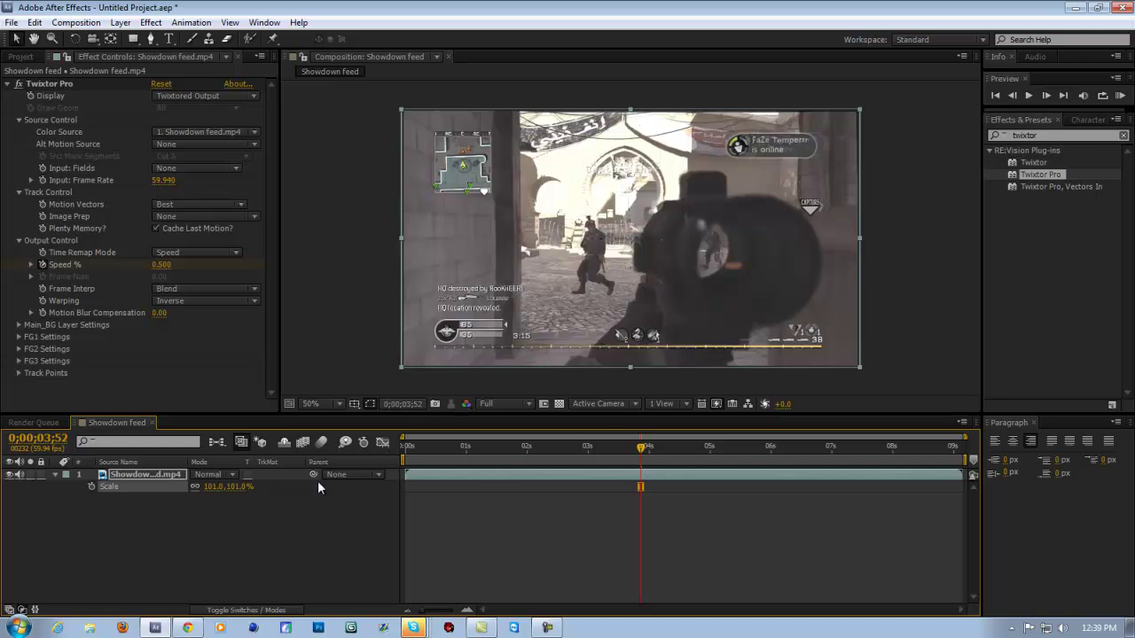
Keyframe the clip's scale at 101% on 0;00;00;41 and enlarge it to 143% at 0;00;01;00
left_click_drag(534, 450, 466, 474)
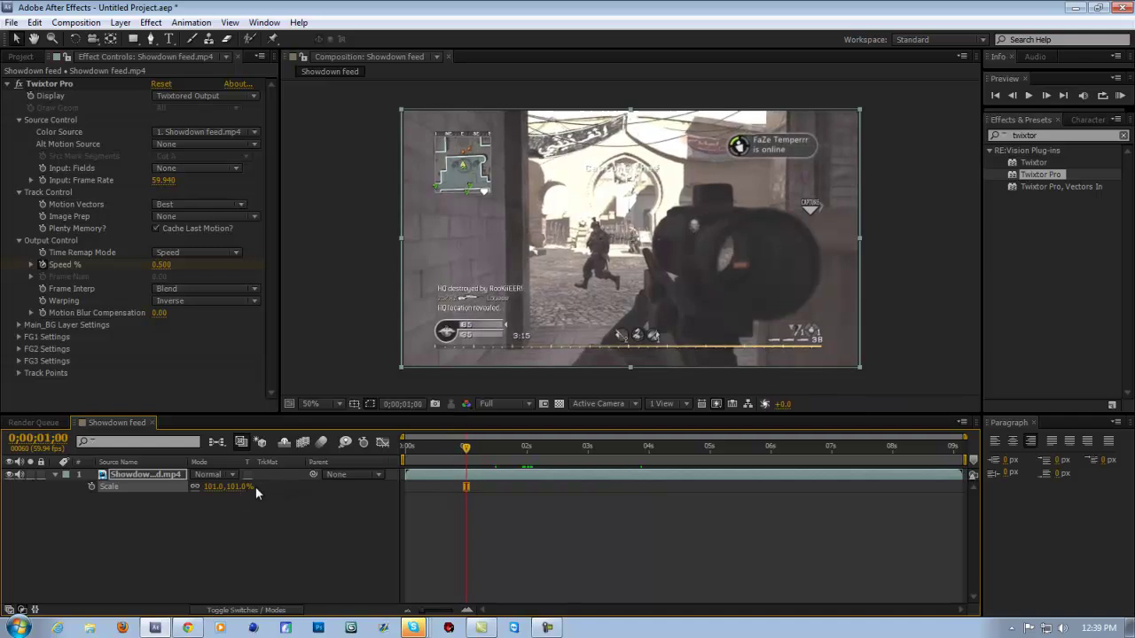
left_click(448, 454)
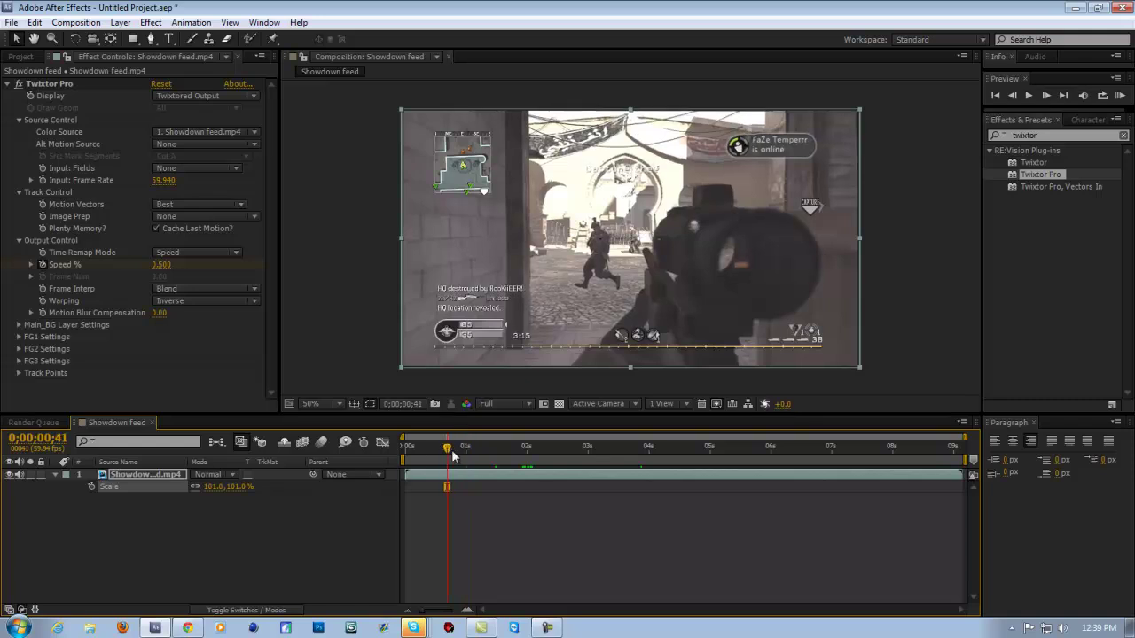
left_click(92, 487)
left_click(466, 449)
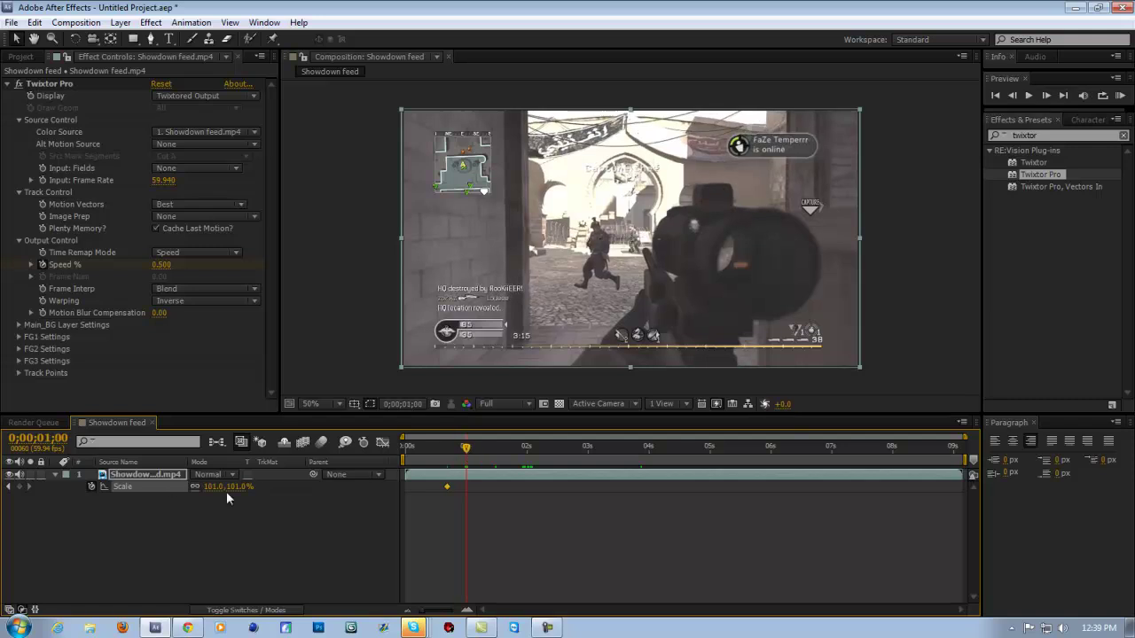
left_click_drag(236, 493, 276, 497)
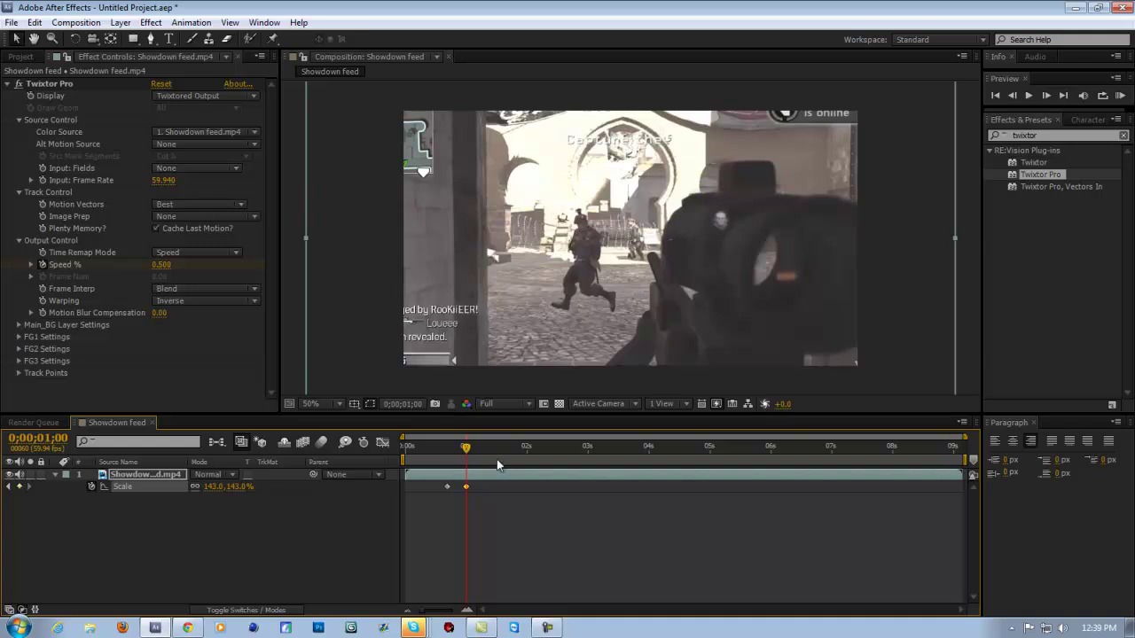
Bring the clip's scale back to 101% at 0;00;01;27 and scrub through the zoom keyframes
left_click_drag(487, 450, 494, 450)
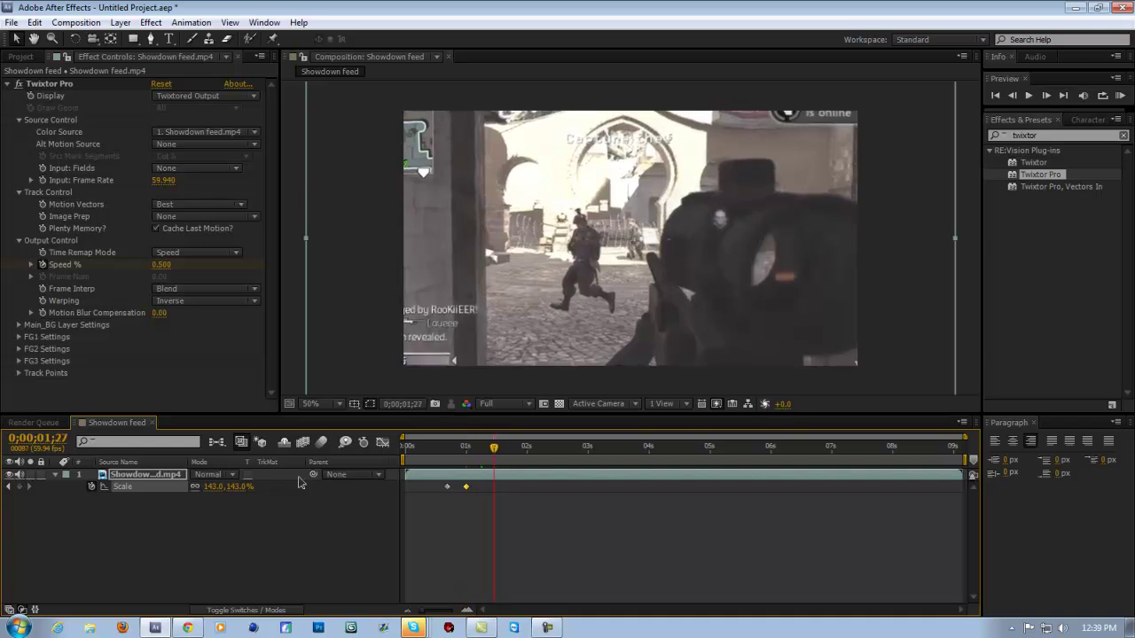
left_click(234, 489)
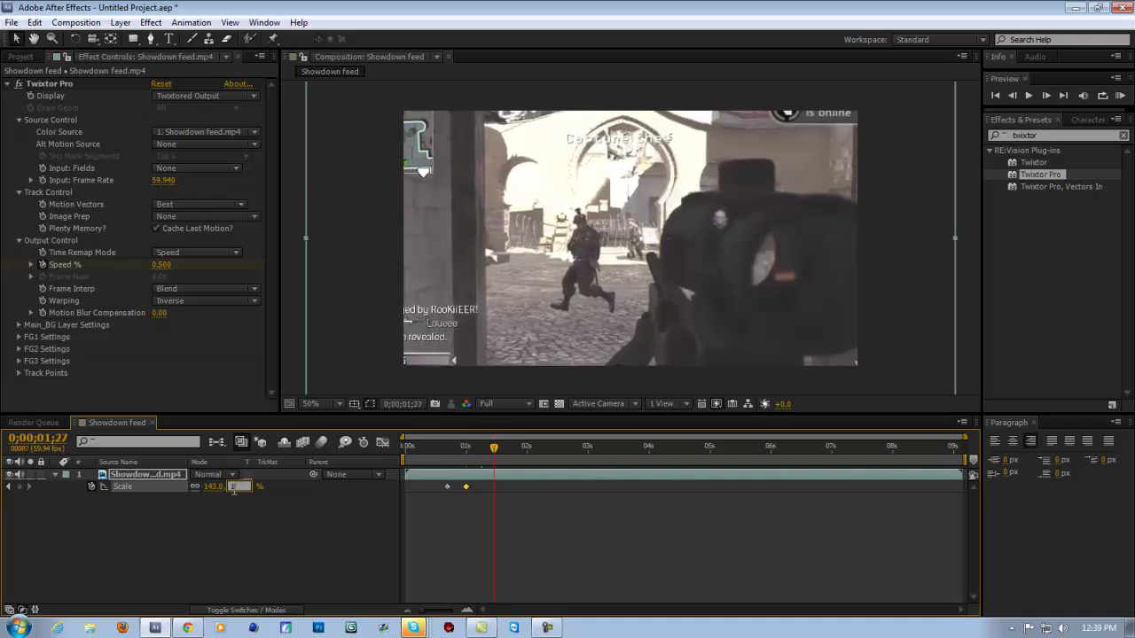
type("101")
key("Return")
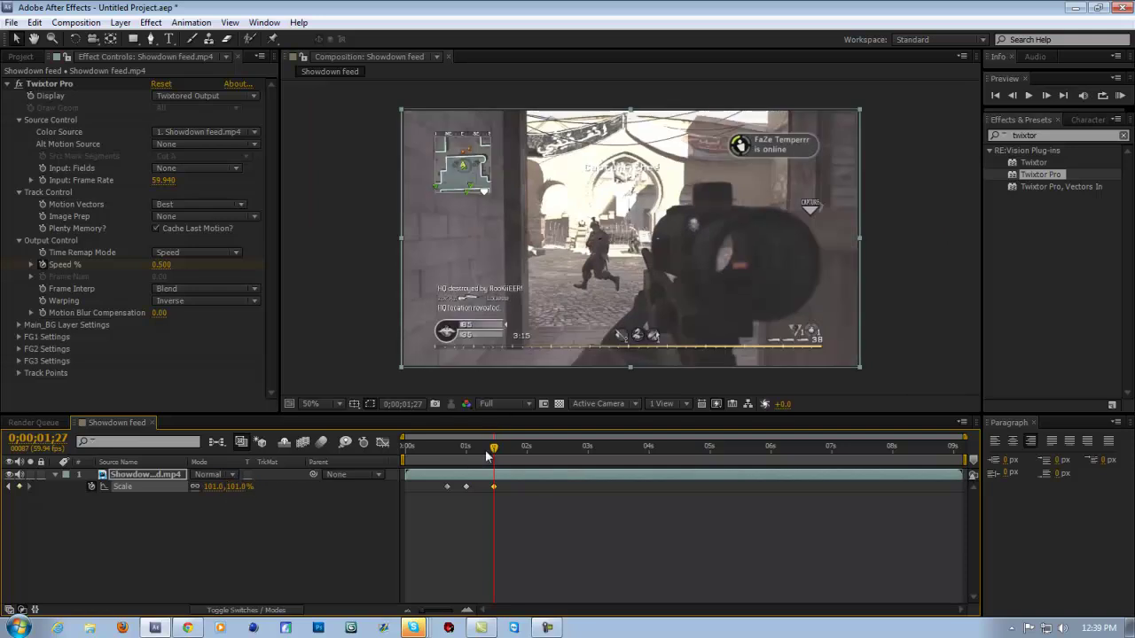
left_click_drag(447, 451, 467, 456)
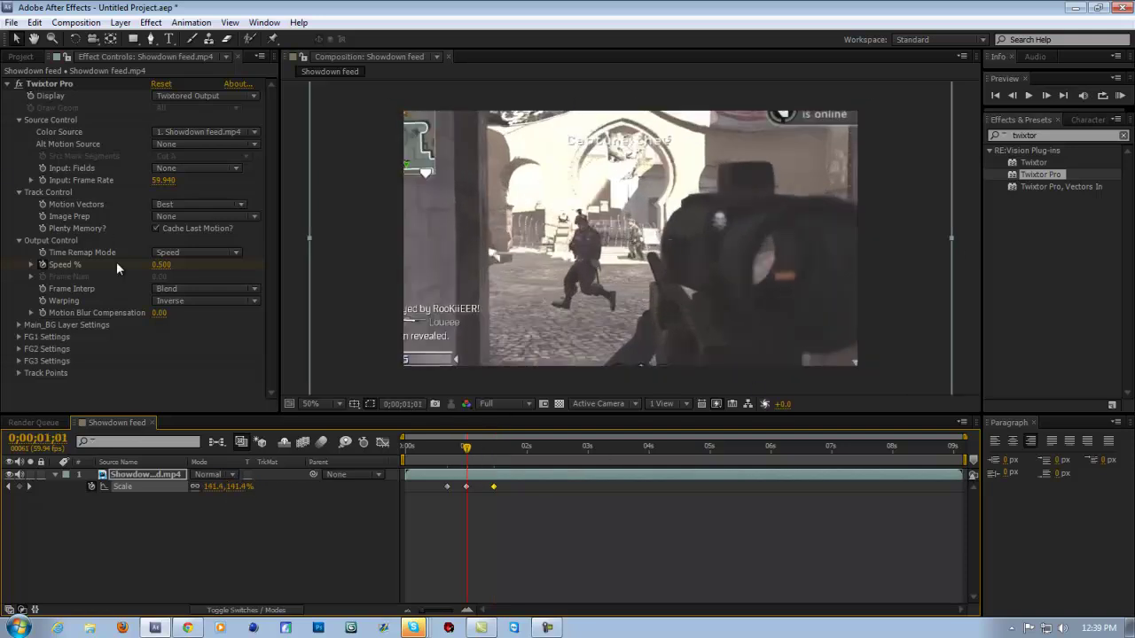
key("j")
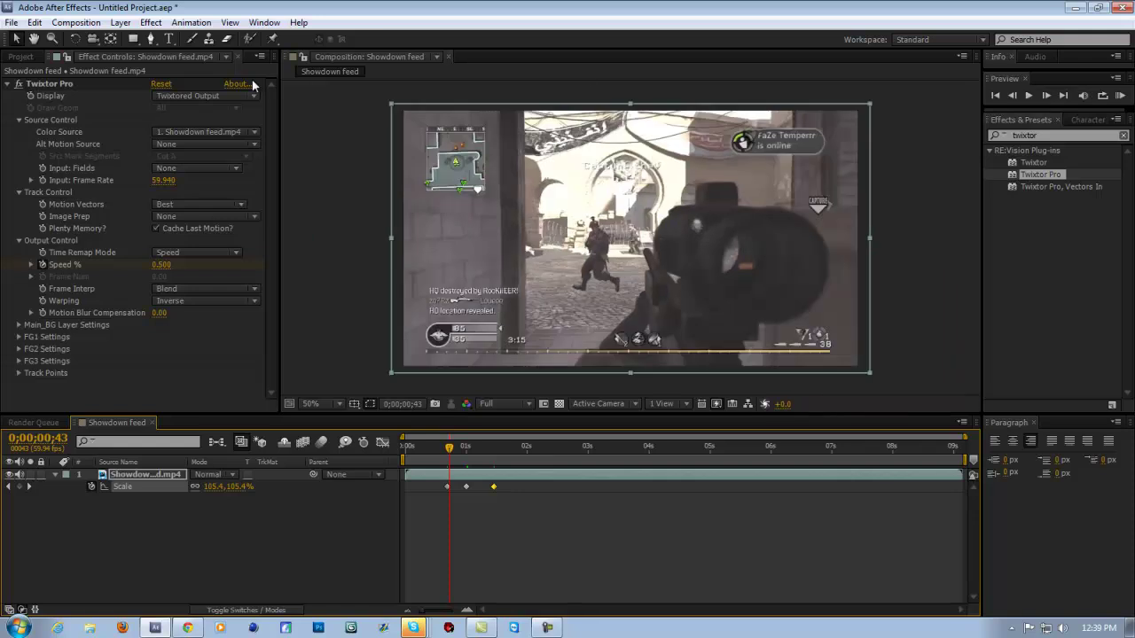
Create a black 1280 x 720 px solid layer named track matte above the clip
left_click(120, 22)
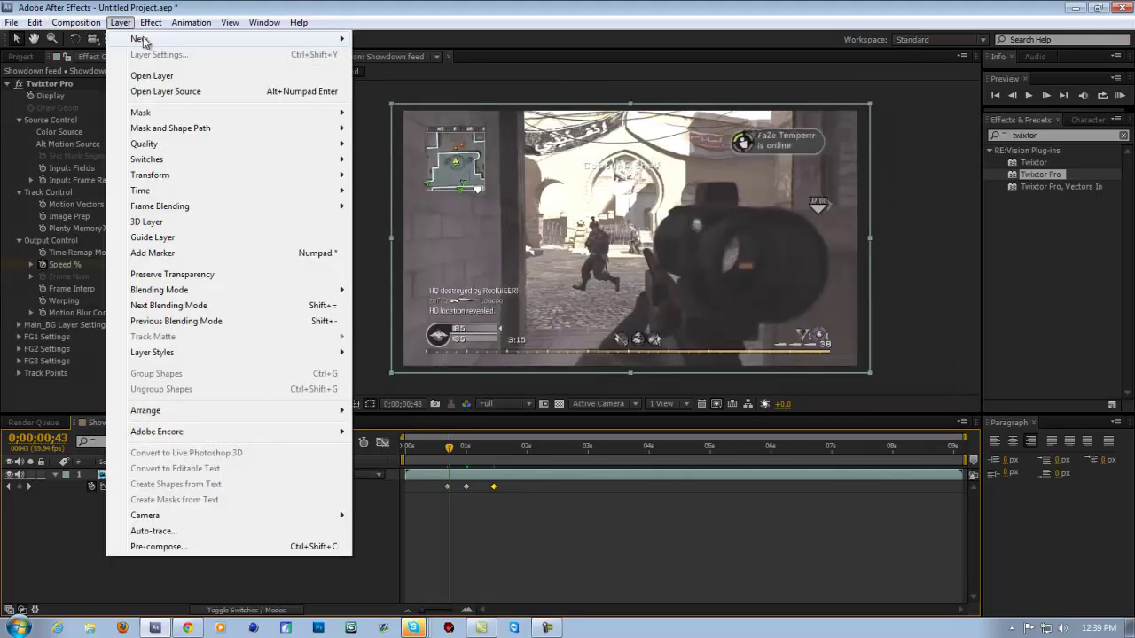
mouse_move(143, 40)
left_click(424, 57)
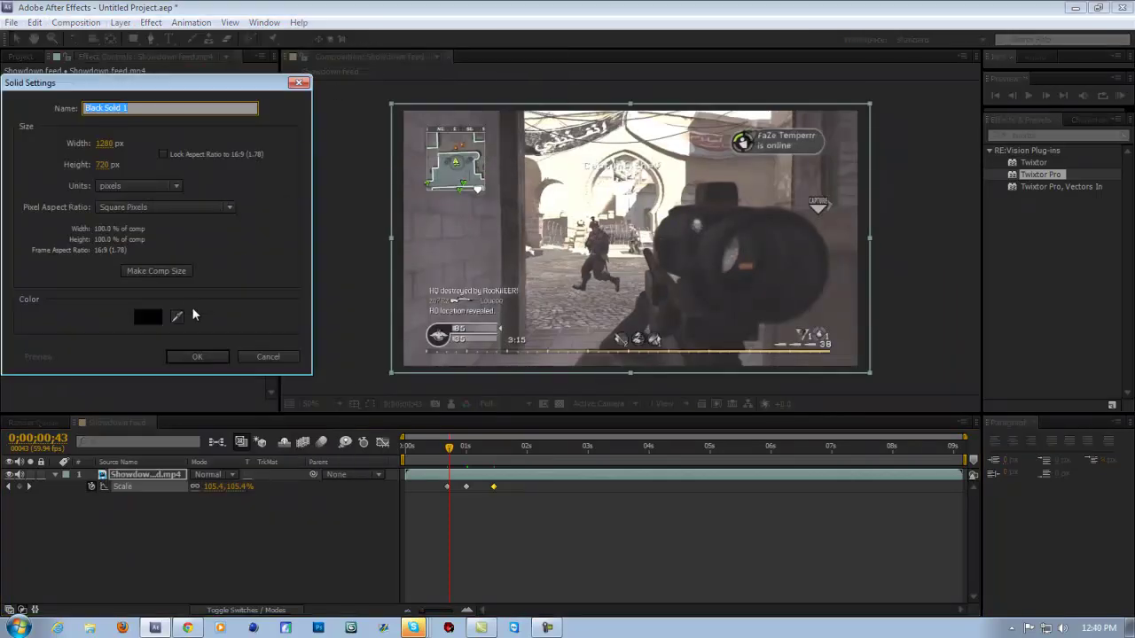
type("t")
type("e")
key("Return")
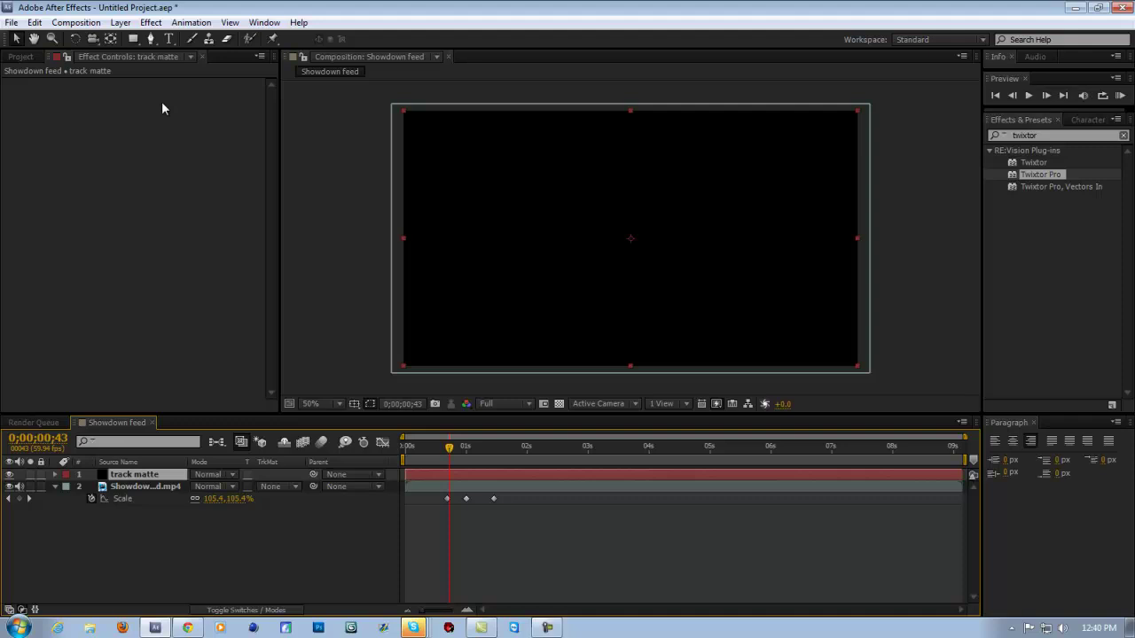
Hide the track matte solid and add a text layer reading "I SEE BLACK PPL" over the clip
left_click(10, 475)
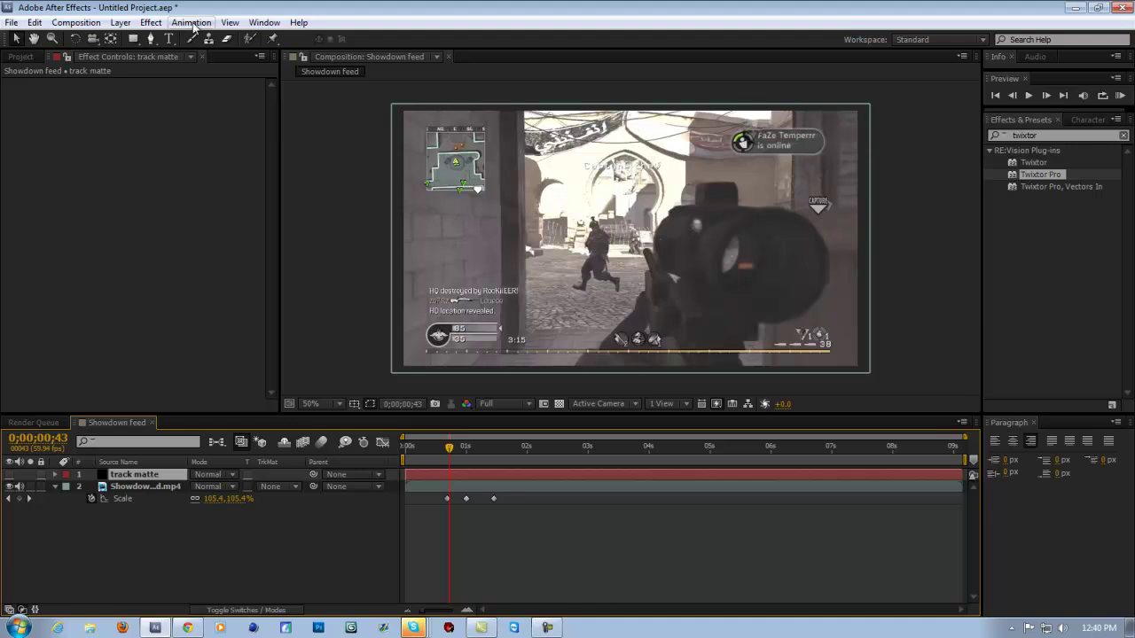
left_click(168, 38)
left_click(540, 266)
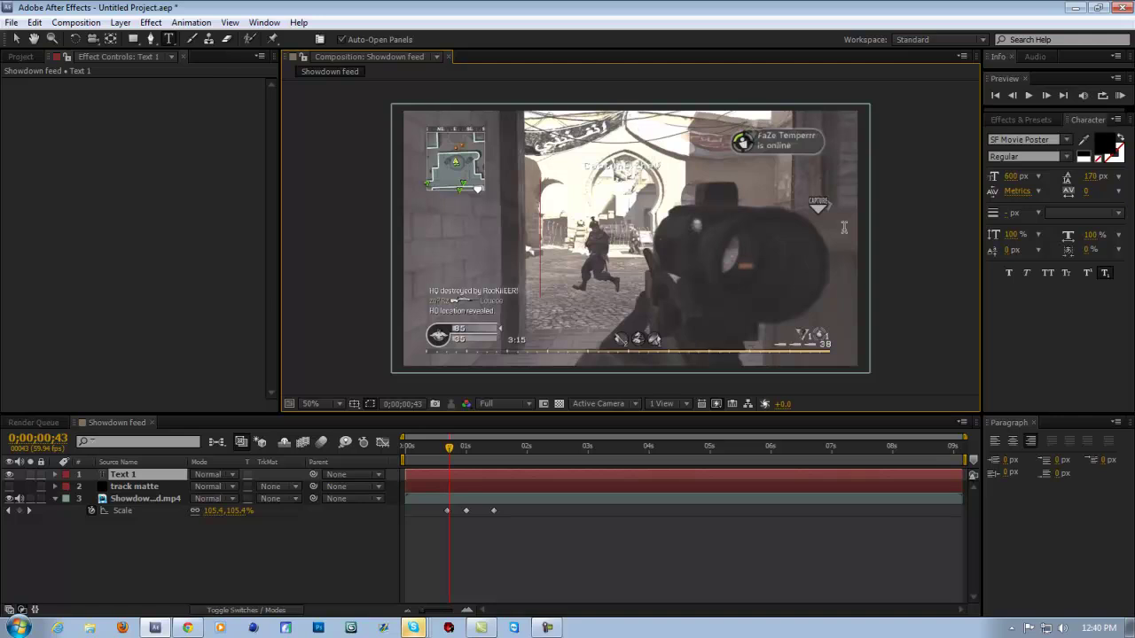
type("I SEE BLACK")
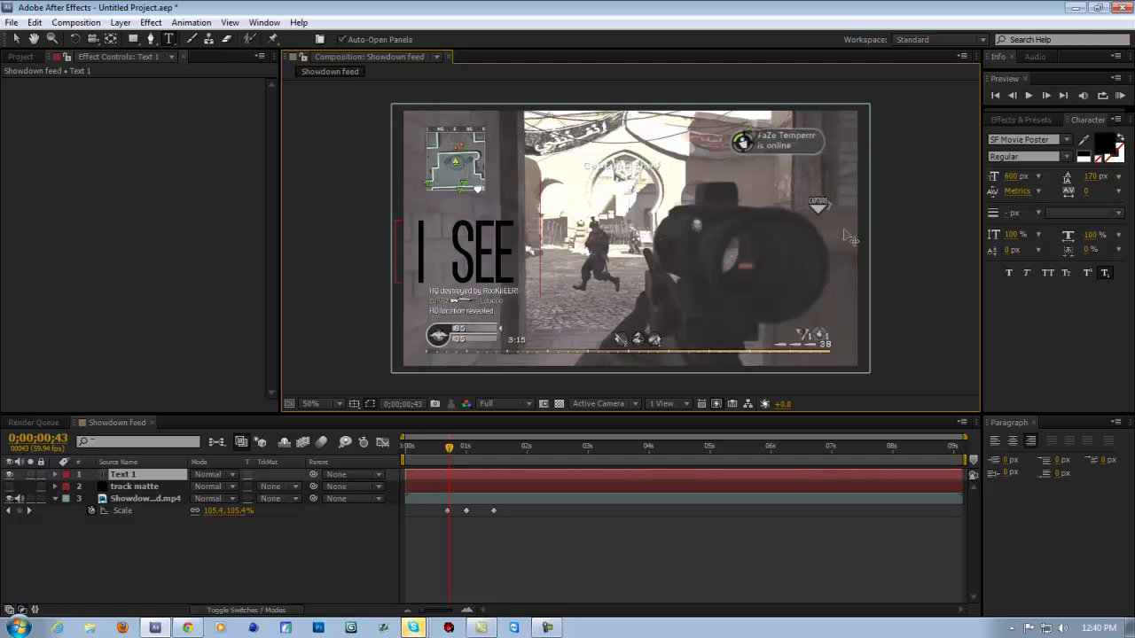
type(" PPL")
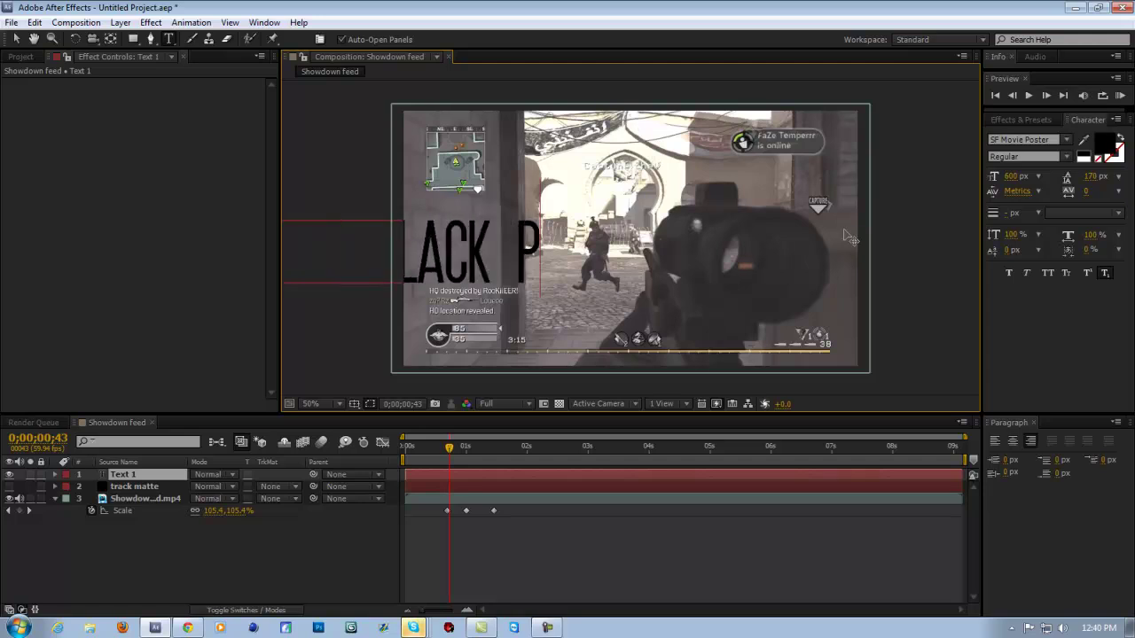
Move the text fully into the frame and set its font size to 150 px
left_click(17, 41)
left_click_drag(494, 260, 782, 270)
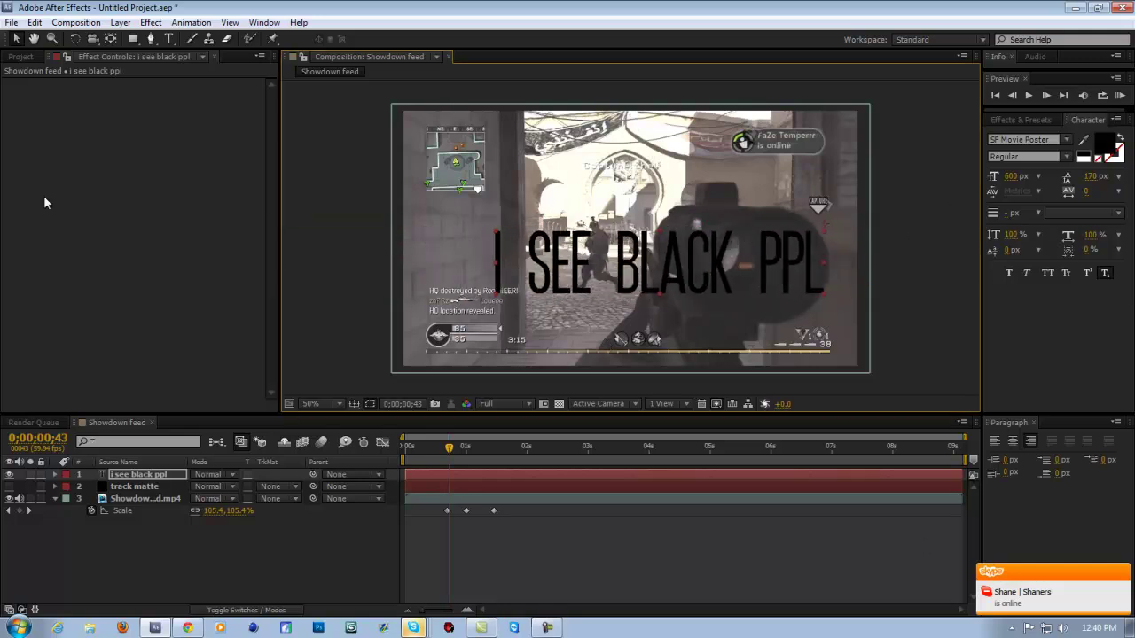
left_click(131, 474)
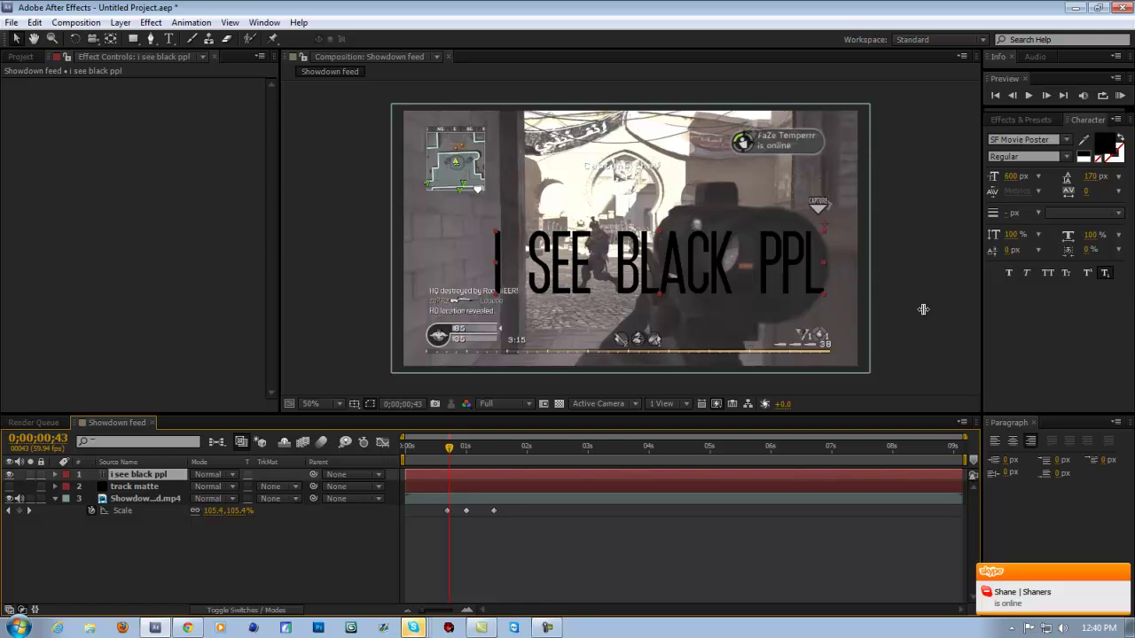
left_click(1016, 176)
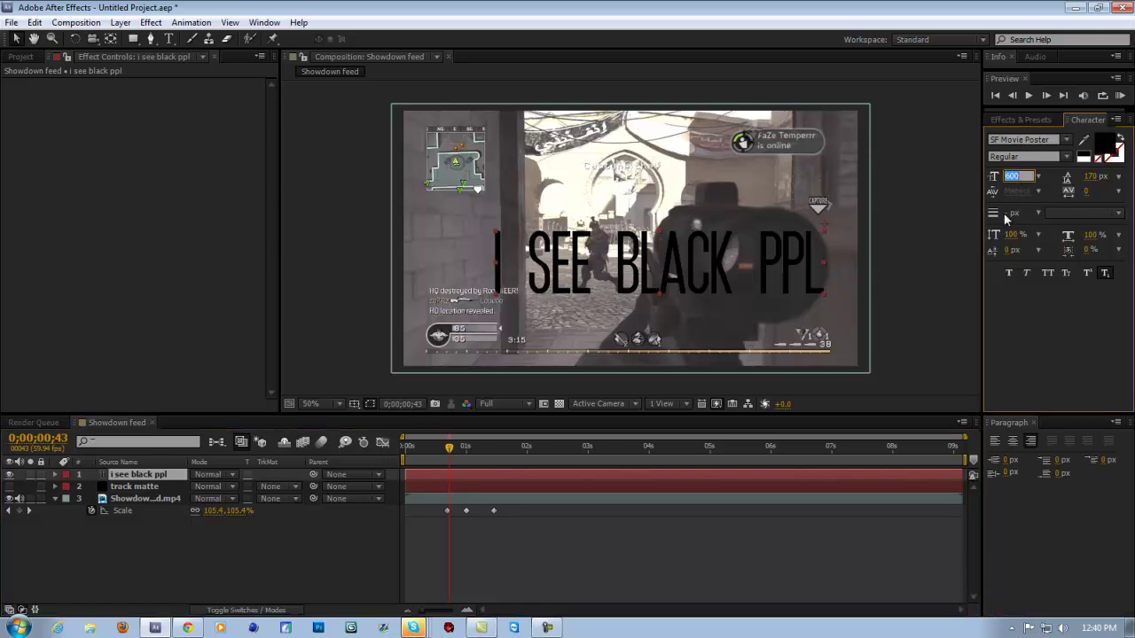
type("150")
key("Return")
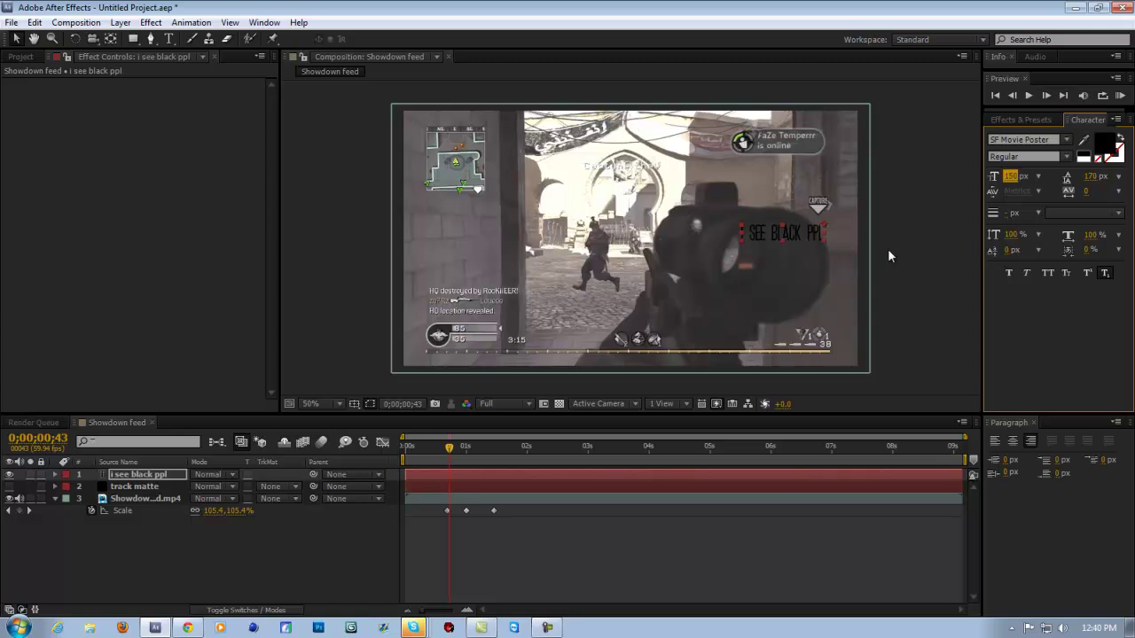
Place the text on the dark wall just above the HUD messages and order its layer below track matte
left_click_drag(792, 238, 561, 253)
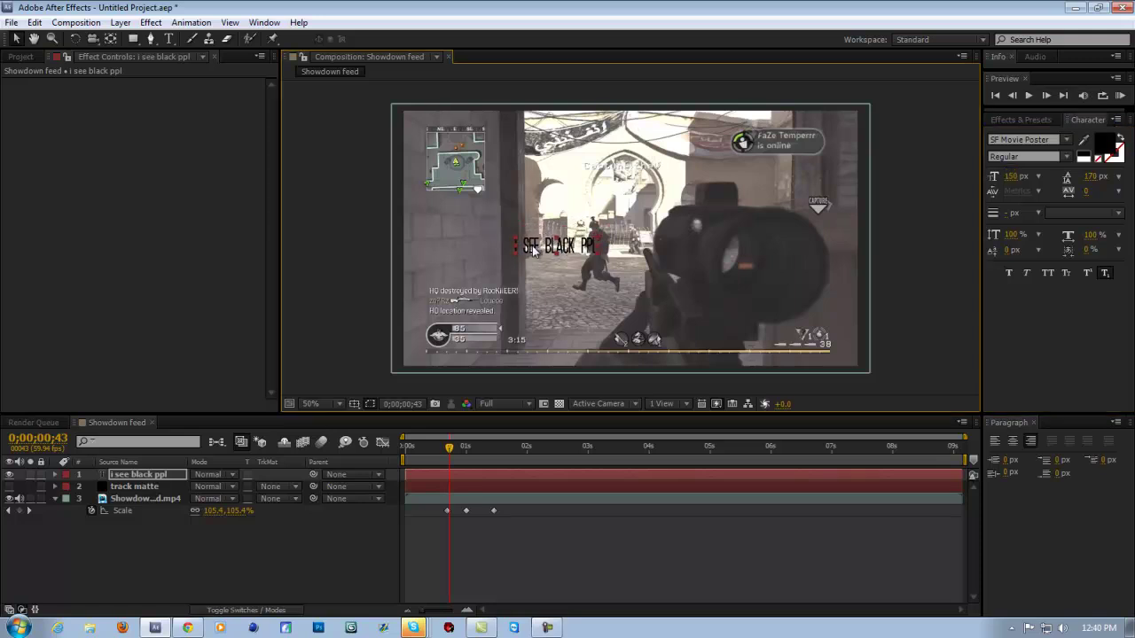
left_click_drag(568, 252, 488, 277)
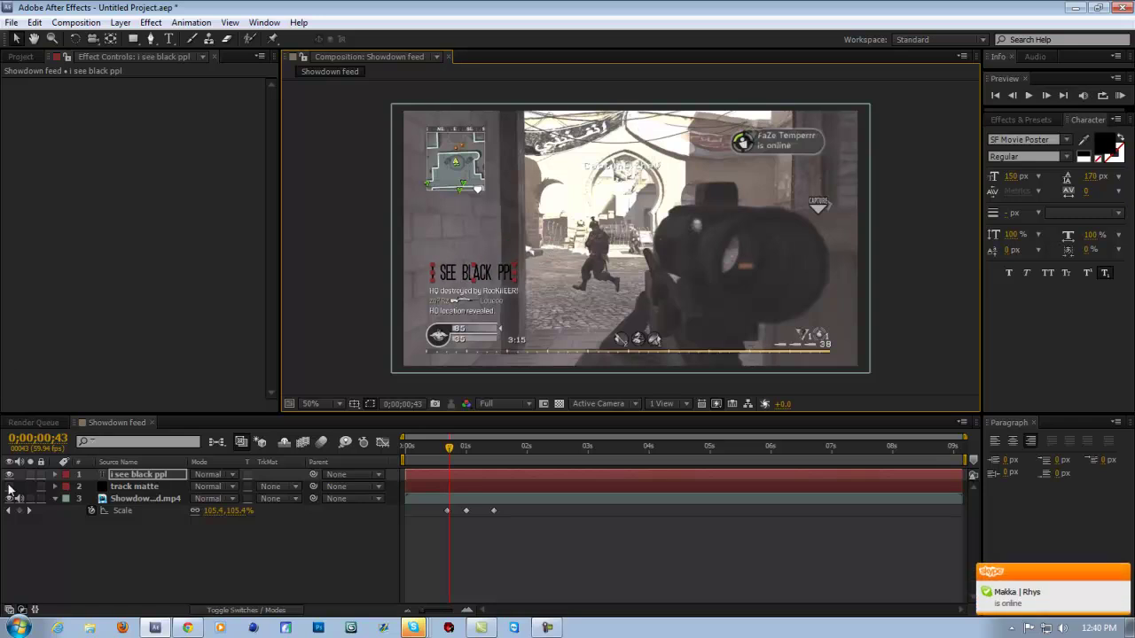
left_click(9, 487)
left_click(8, 486)
left_click(135, 488)
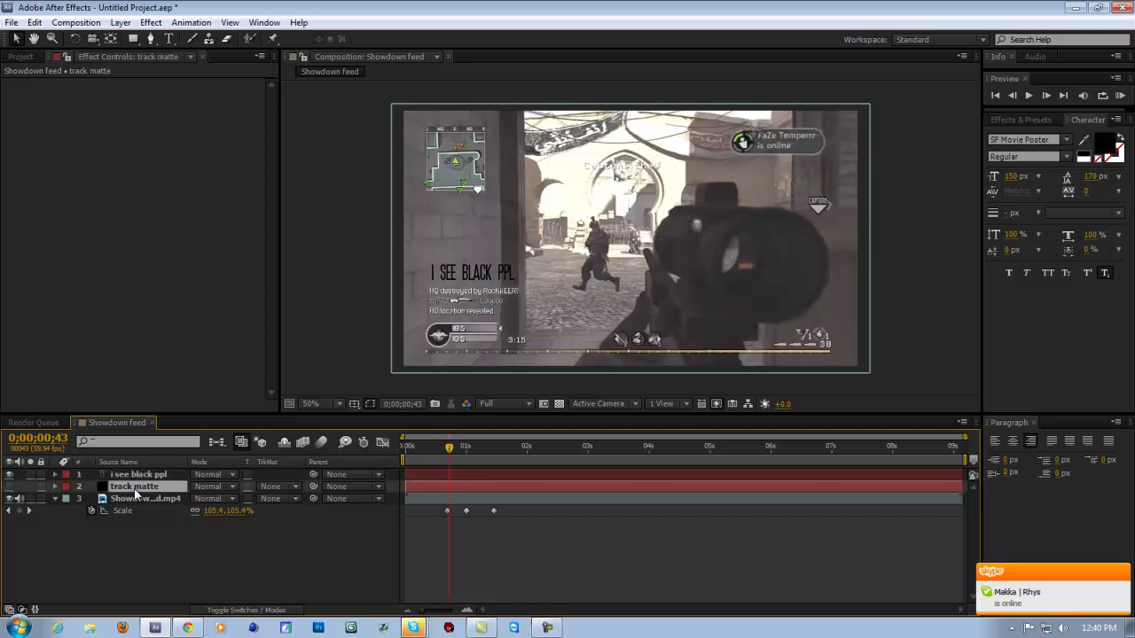
left_click_drag(156, 476, 149, 493)
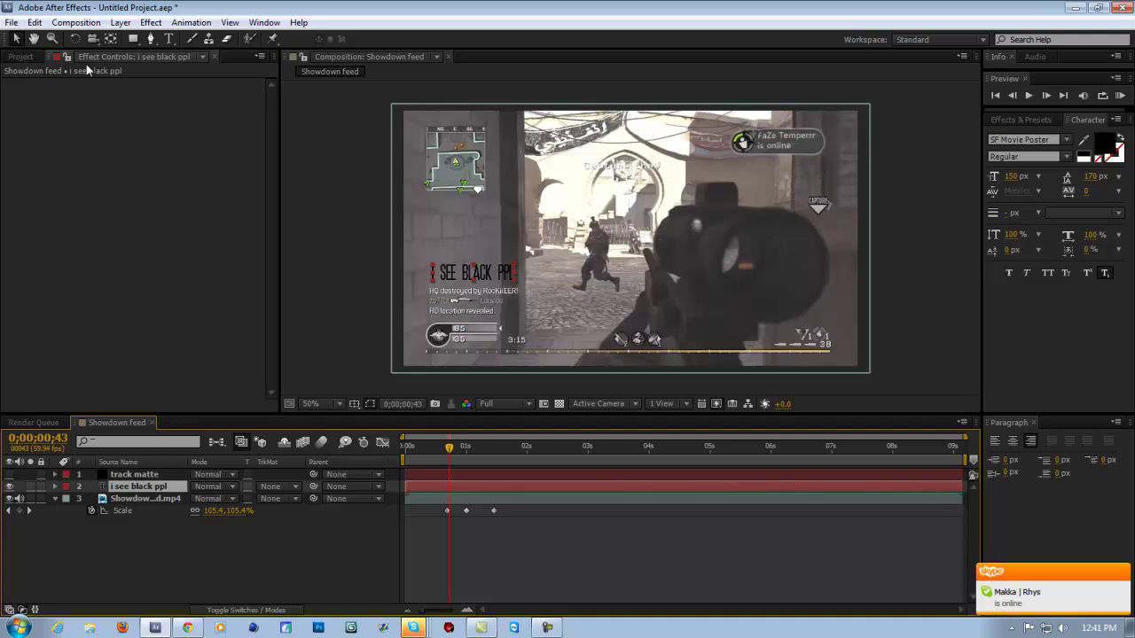
Start a Pen tool mask on the text layer from above the frame down along the running soldier's left edge
left_click(149, 40)
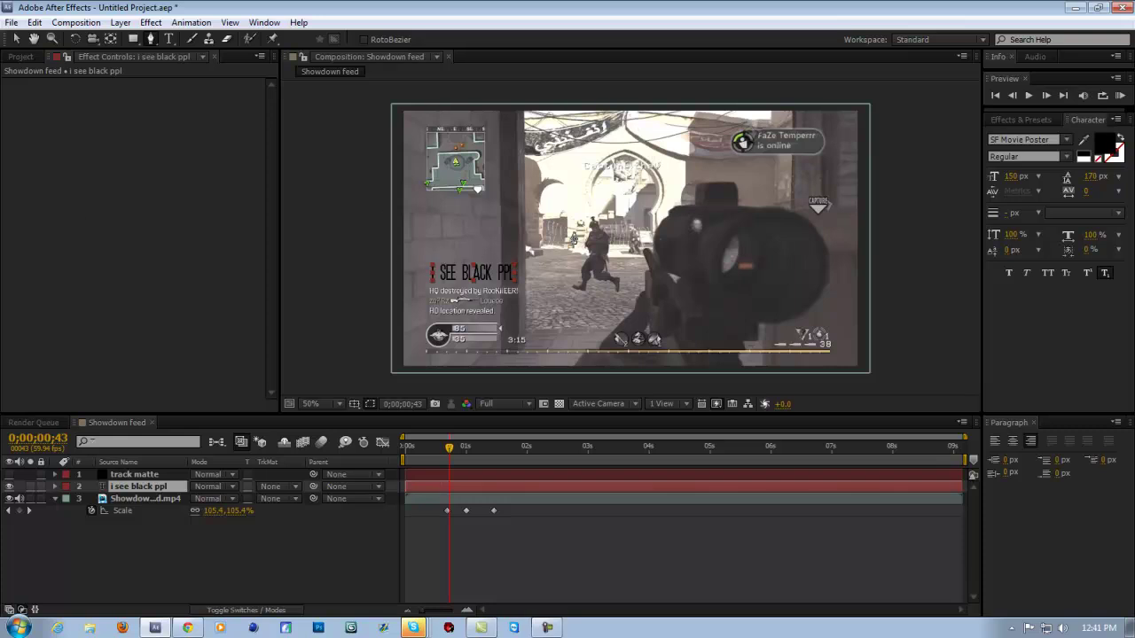
left_click(583, 95)
left_click(586, 223)
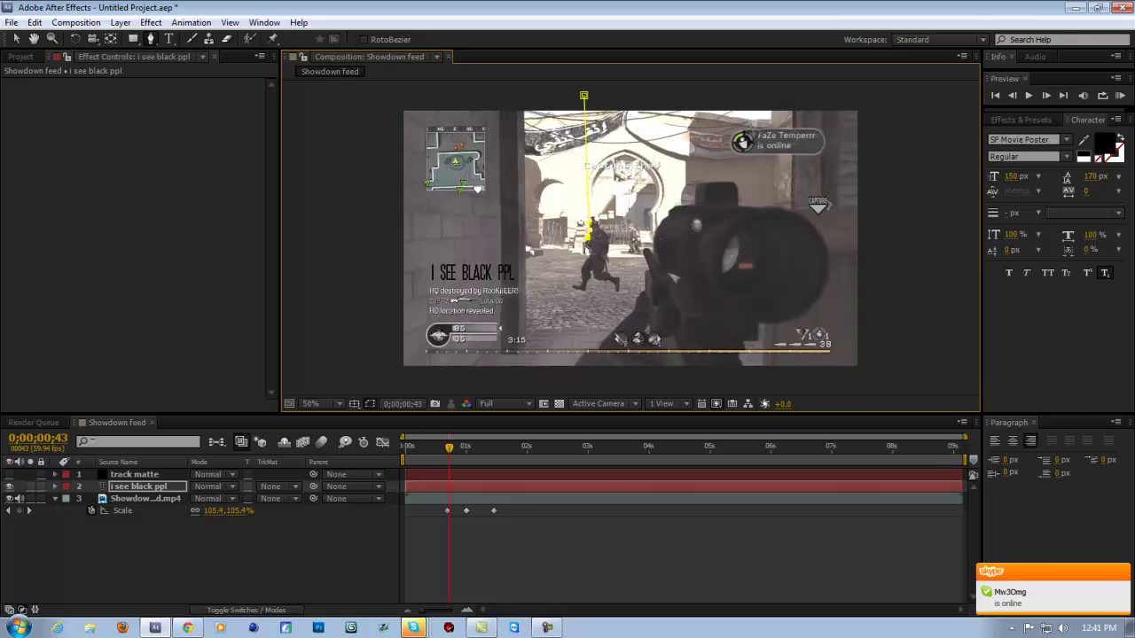
scroll(585, 249, "up", 2)
left_click(750, 250)
left_click(739, 292)
left_click(722, 313)
left_click(715, 340)
left_click(718, 388)
Extend the mask path below the frame, around its right side and back to the starting point to close it
scroll(701, 391, "down", 3)
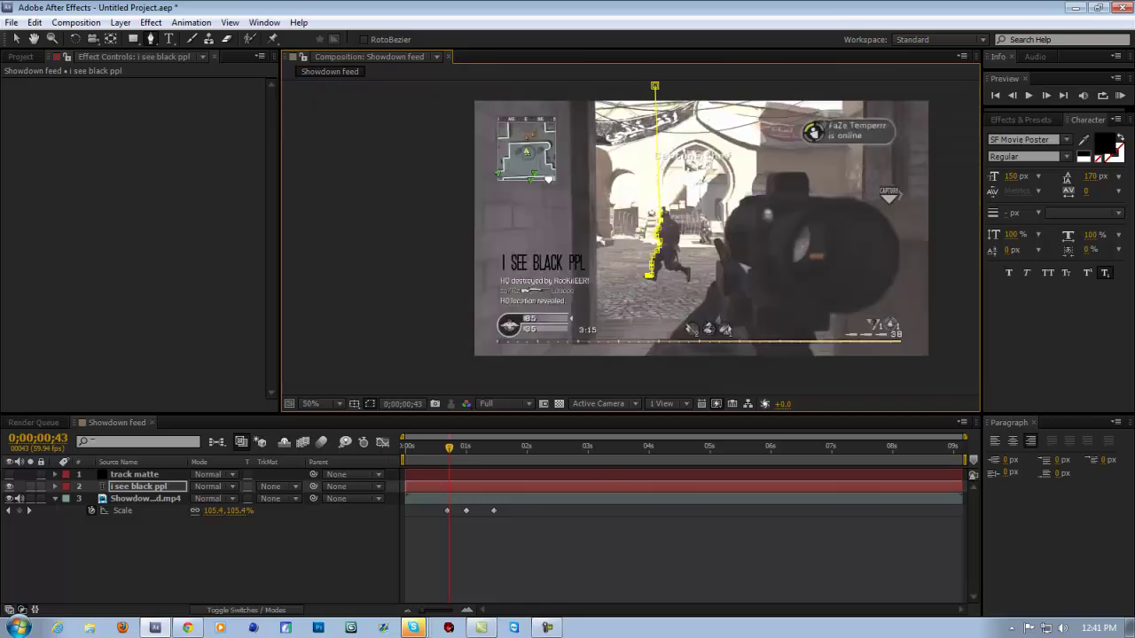
scroll(634, 332, "up", 1)
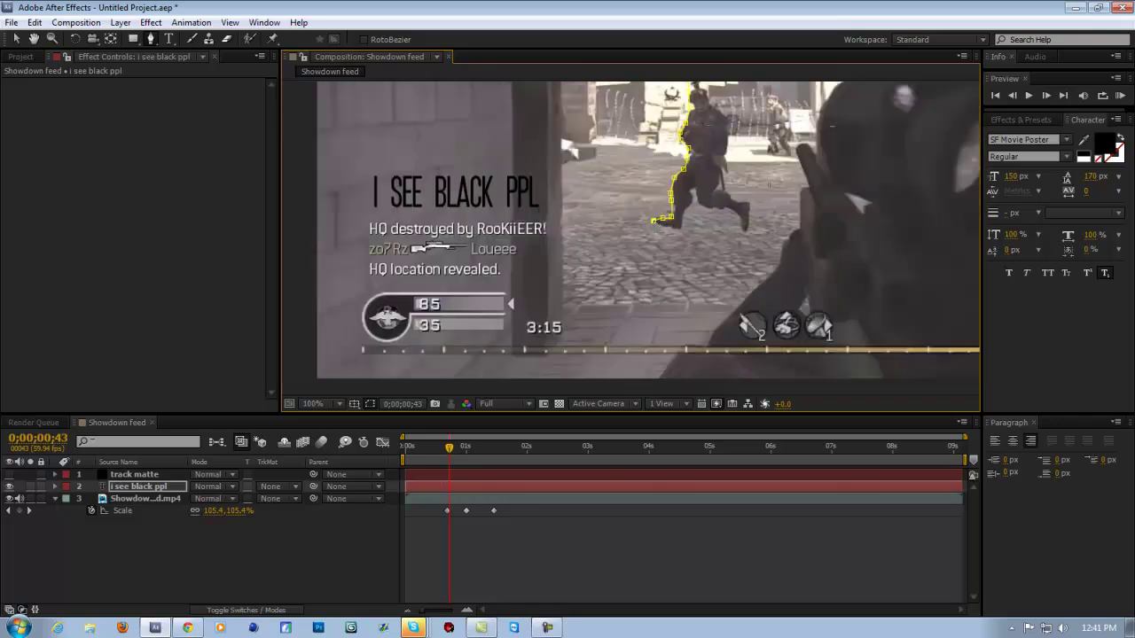
scroll(669, 266, "down", 3)
left_click(644, 319)
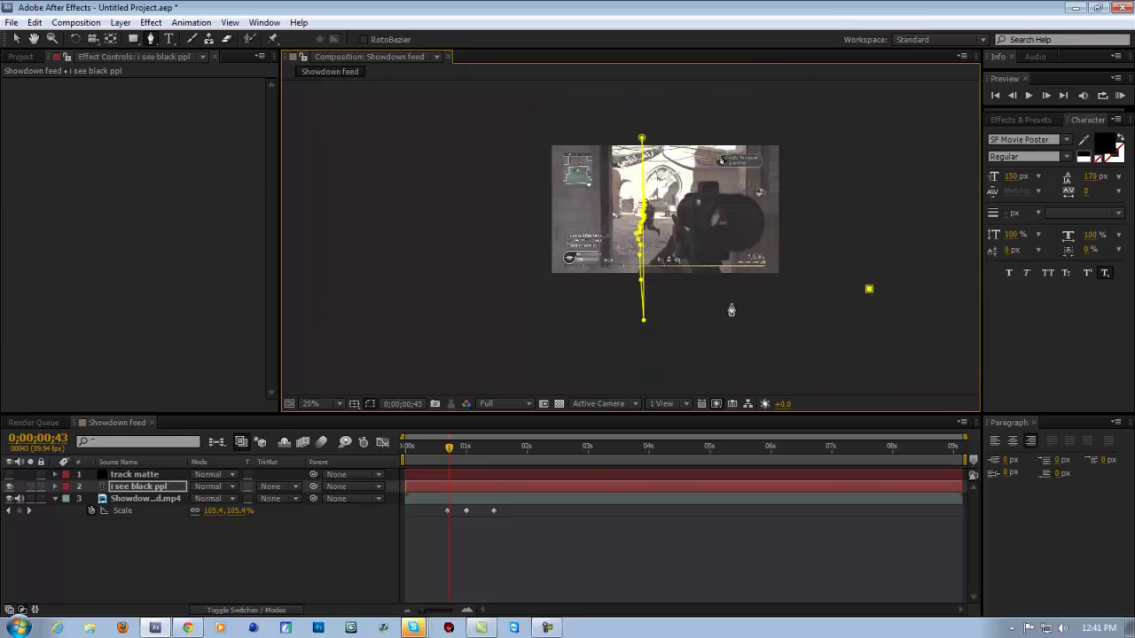
key("ctrl+z")
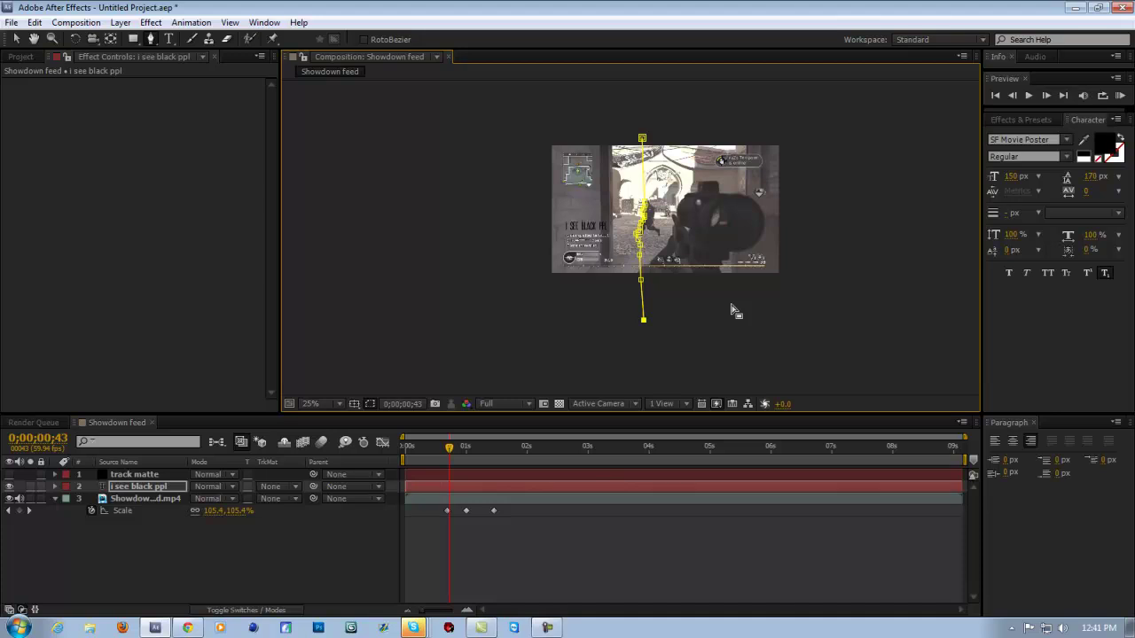
left_click(783, 310)
left_click(921, 142)
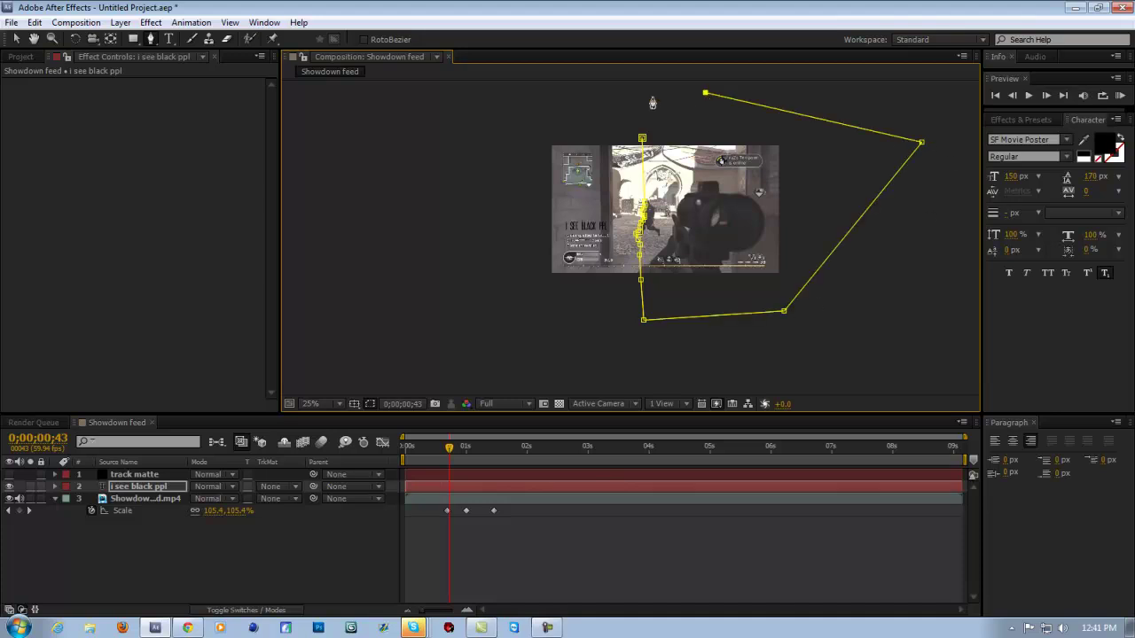
scroll(625, 147, "up", 2)
scroll(625, 148, "up", 2)
scroll(623, 150, "down", 2)
scroll(623, 151, "down", 1)
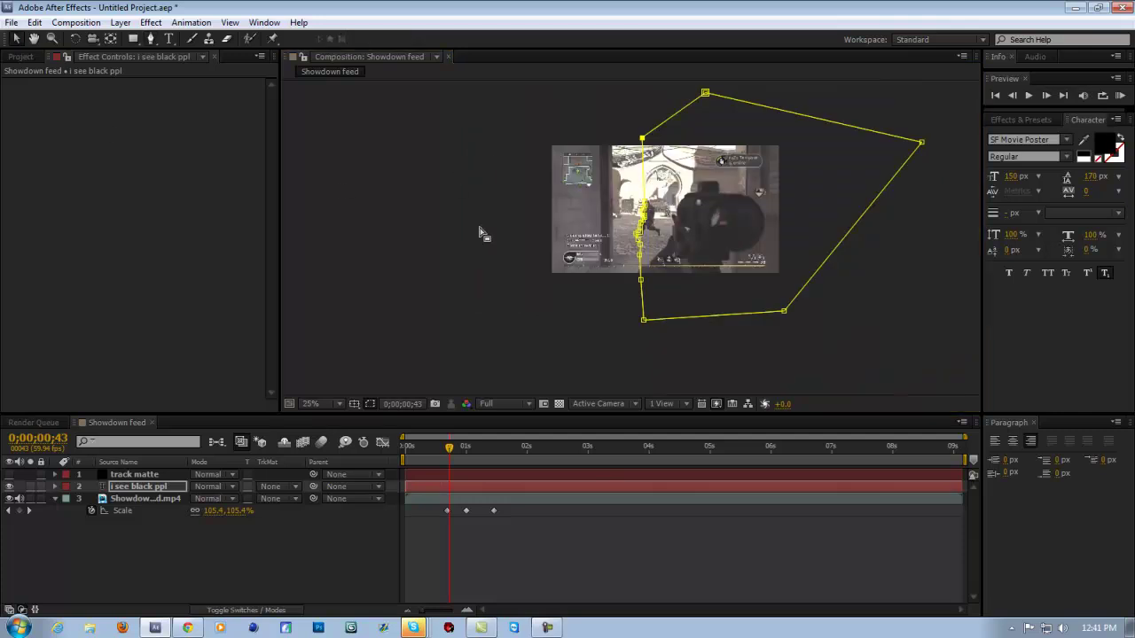
Set the text layer's track matte to Alpha Inverted Matte "track matte" and deselect the layer
scroll(532, 239, "up", 1)
left_click_drag(594, 216, 523, 277)
scroll(563, 242, "down", 1)
scroll(562, 241, "up", 2)
left_click(19, 41)
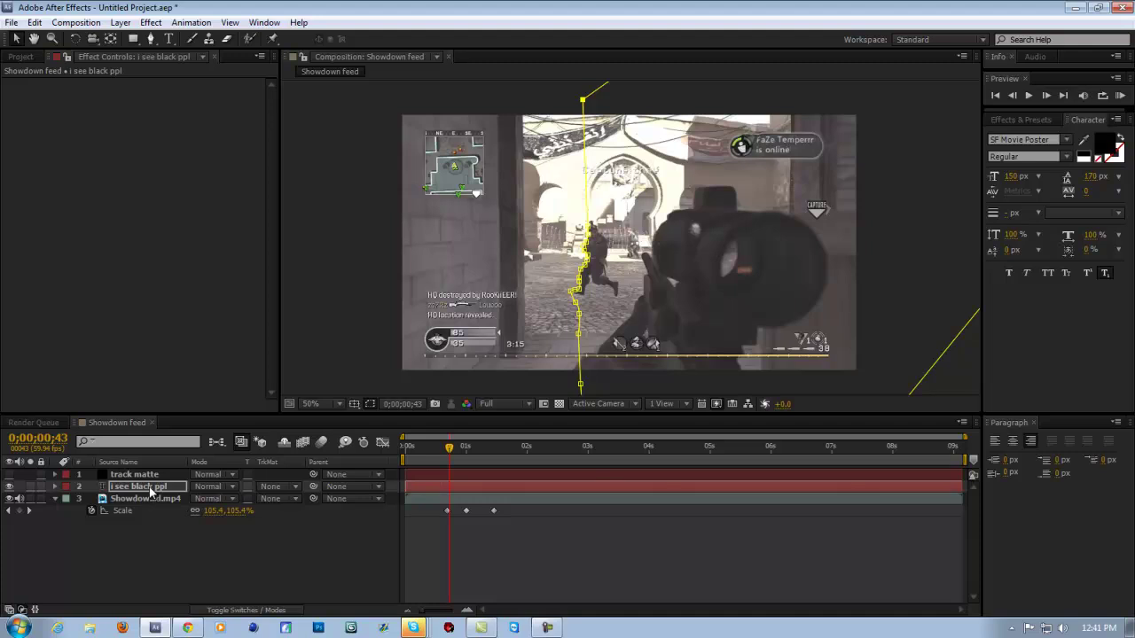
left_click(293, 487)
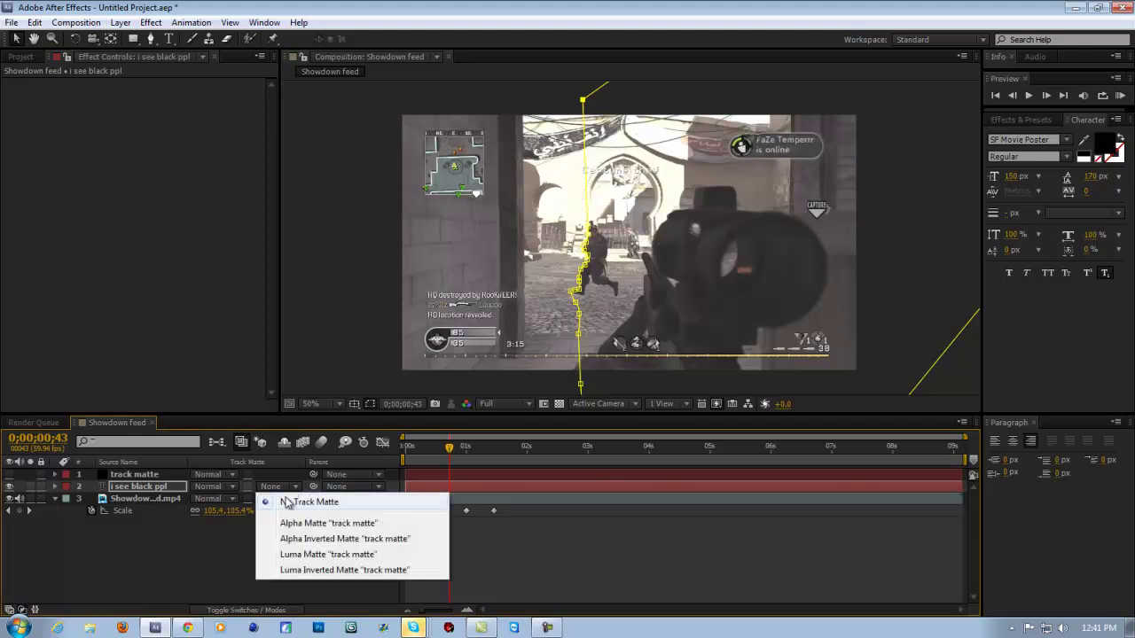
left_click(280, 543)
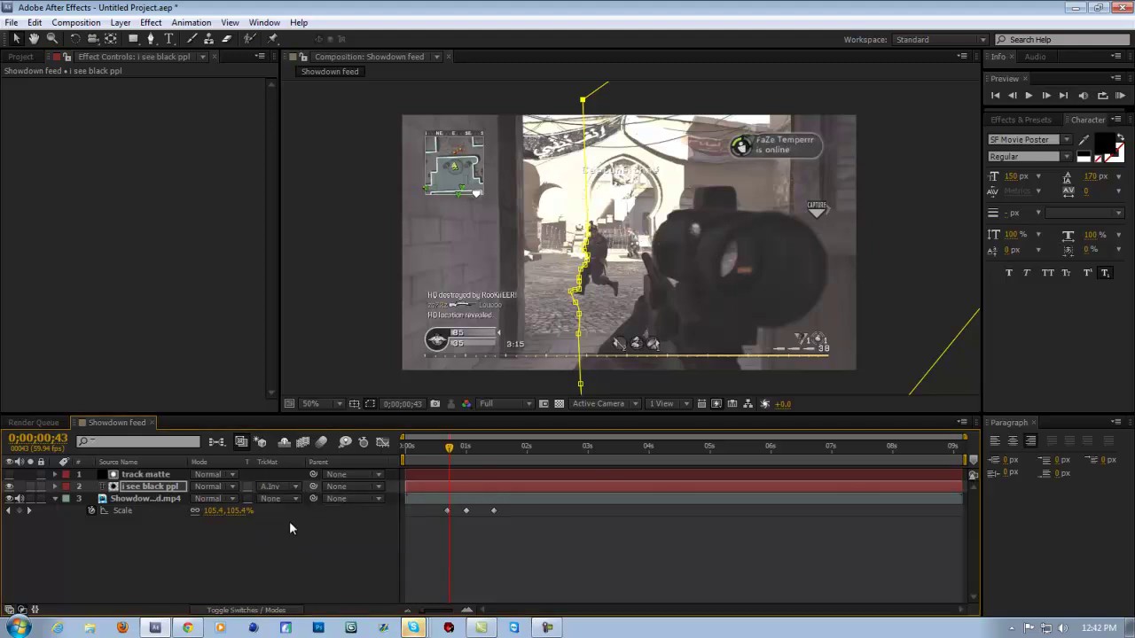
left_click(289, 521)
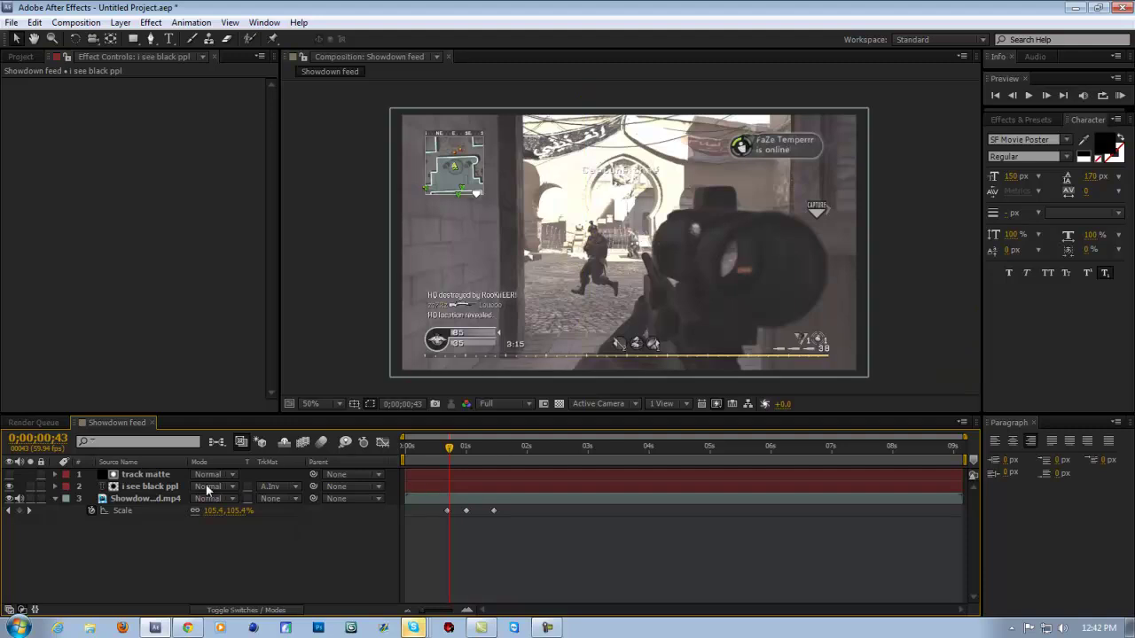
Reveal the text layer's Position property and set its X value to 305
left_click(152, 487)
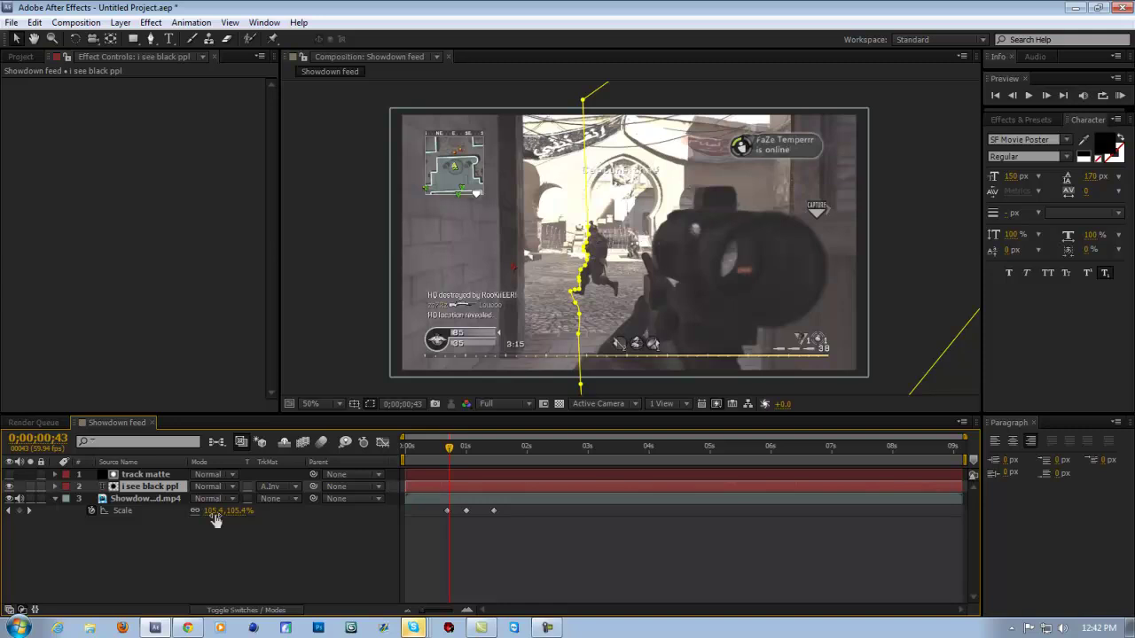
key("p")
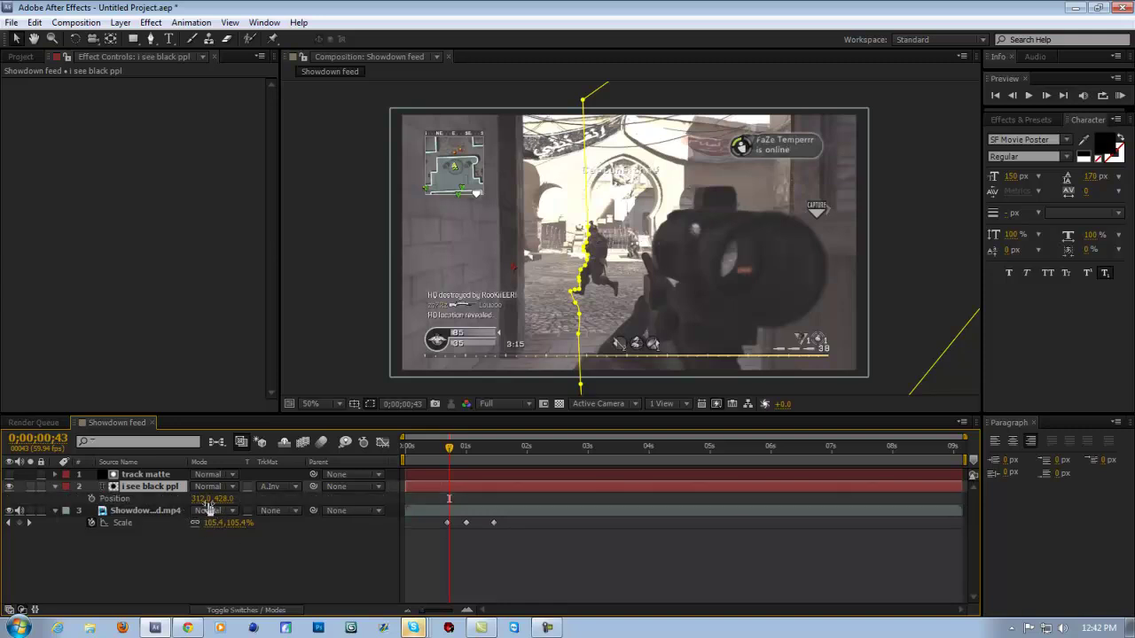
left_click_drag(213, 500, 197, 499)
left_click(211, 510)
left_click(273, 580)
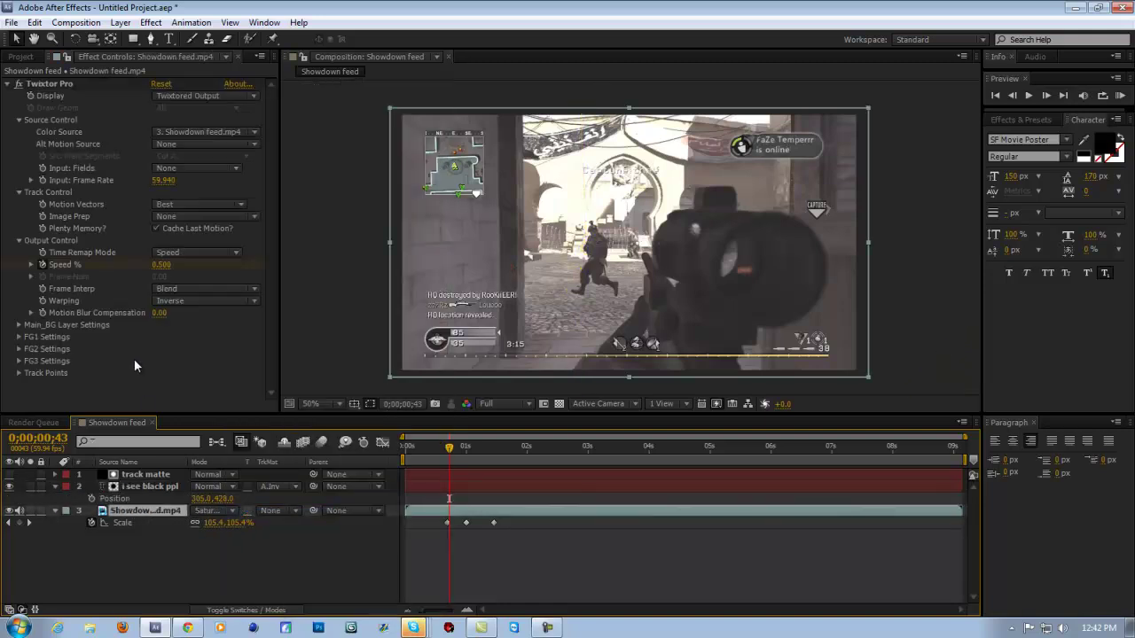
left_click(203, 511)
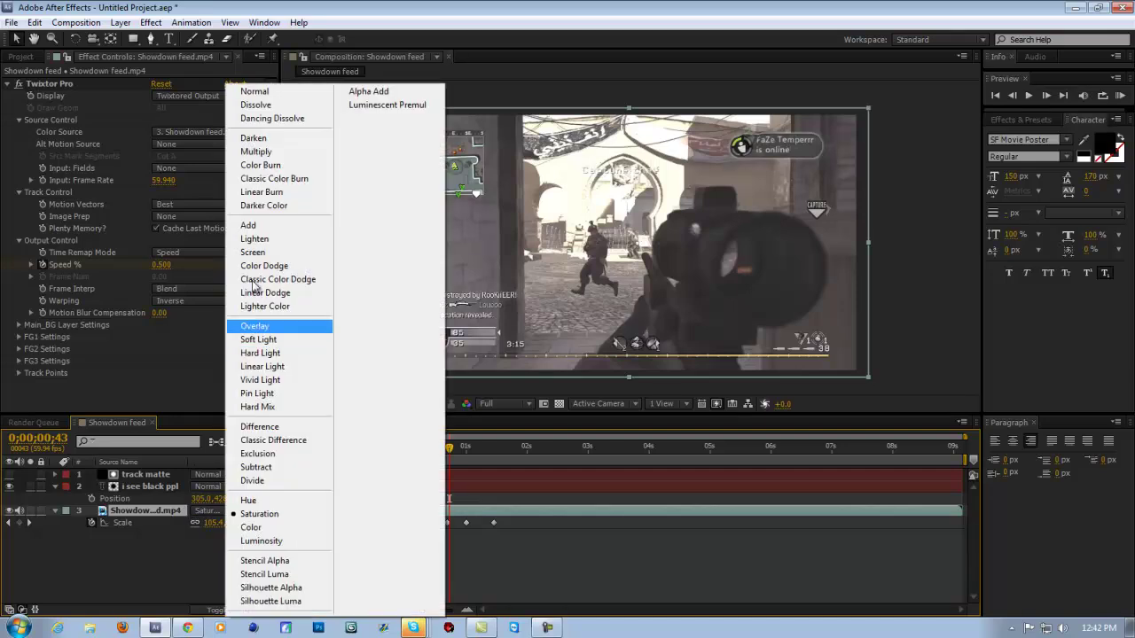
left_click(253, 96)
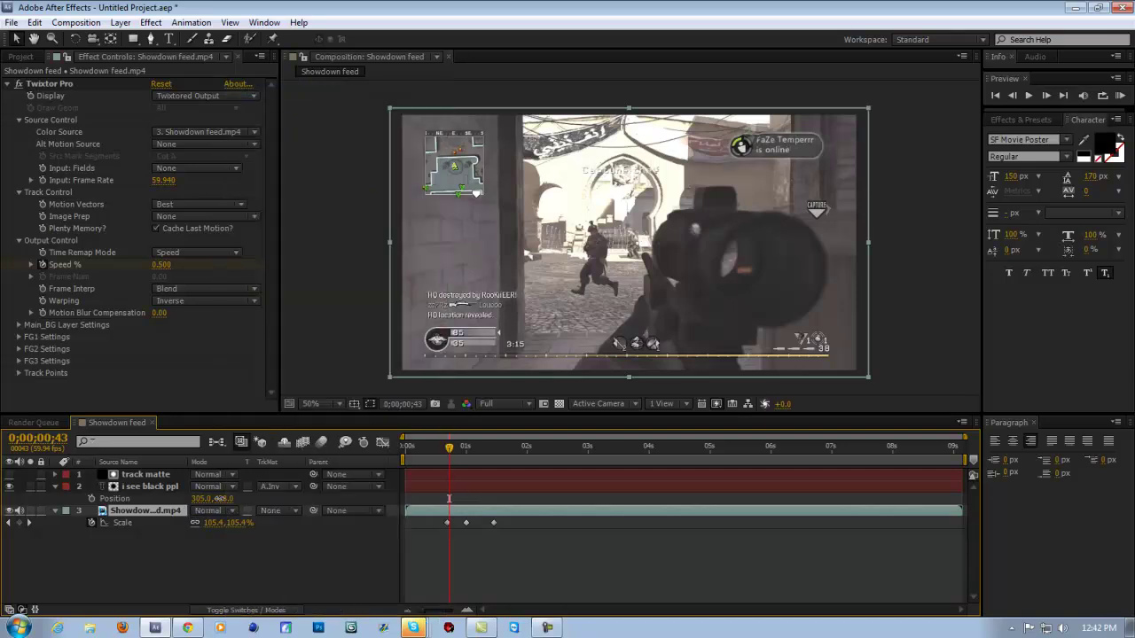
Set the text layer's Y position to 441
left_click_drag(225, 499, 227, 500)
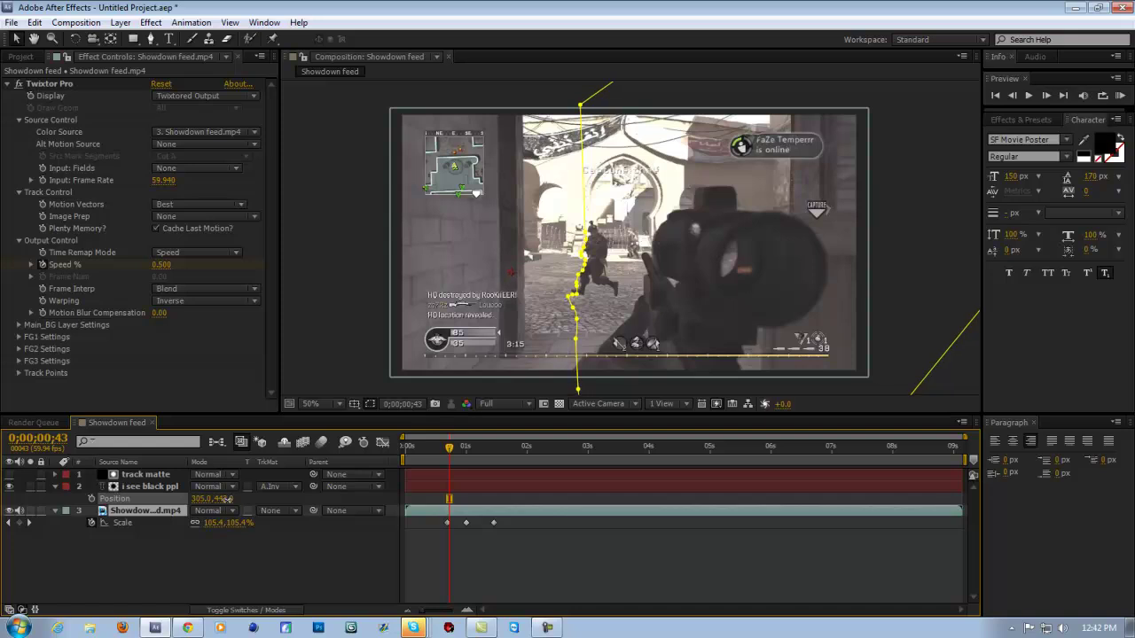
left_click(227, 499)
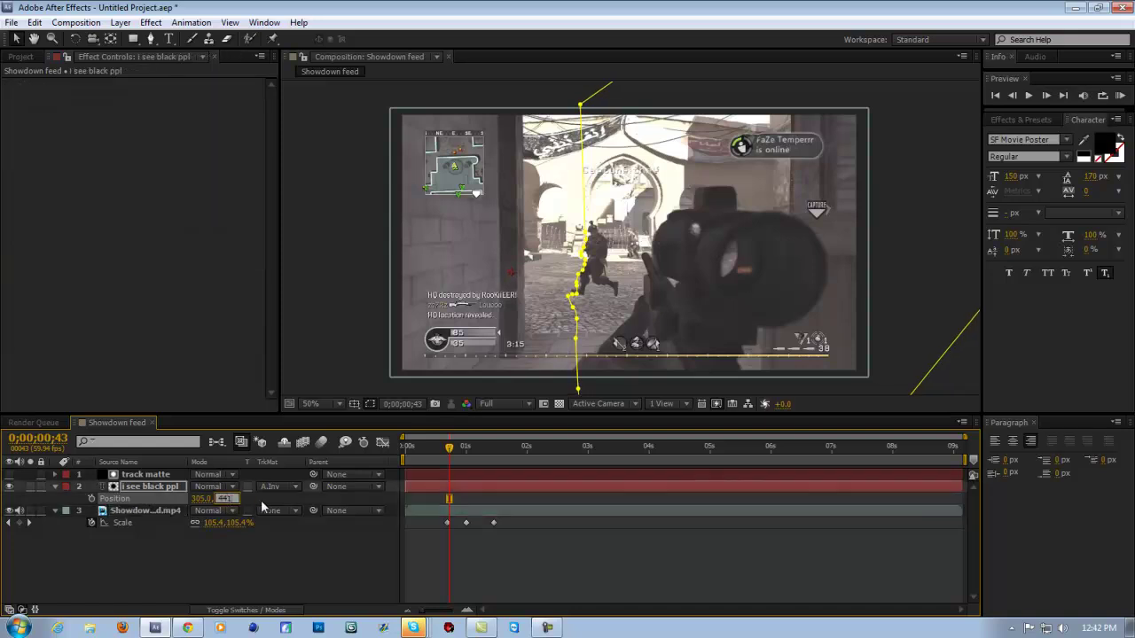
left_click(261, 500)
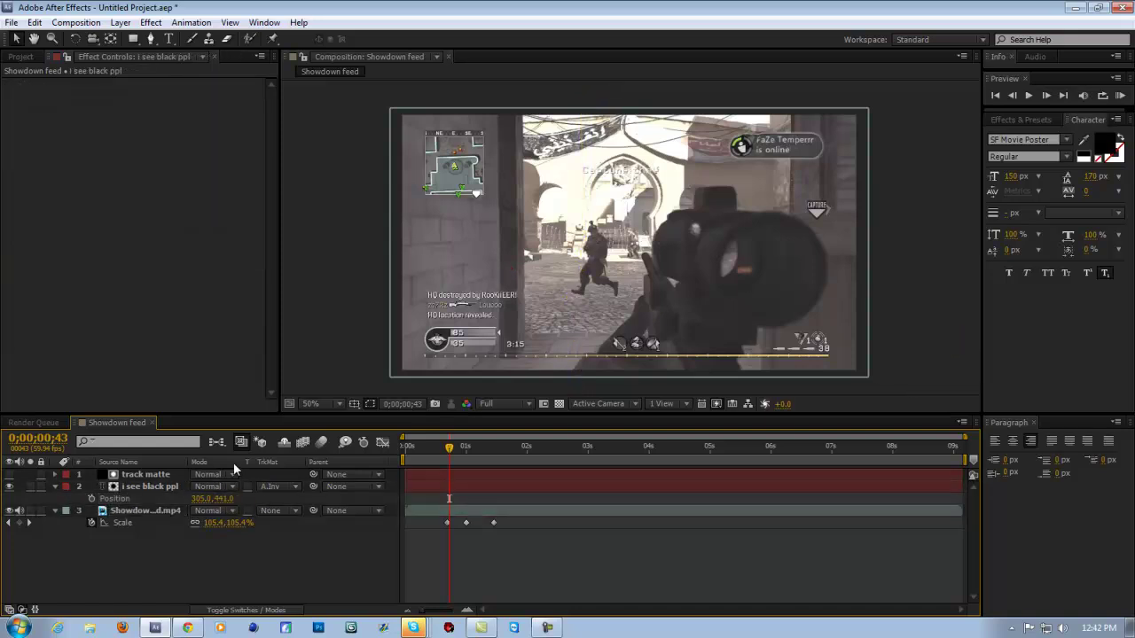
Undo the text layer's position changes, its track matte and the mask path drawn on the track matte layer
left_click(150, 485)
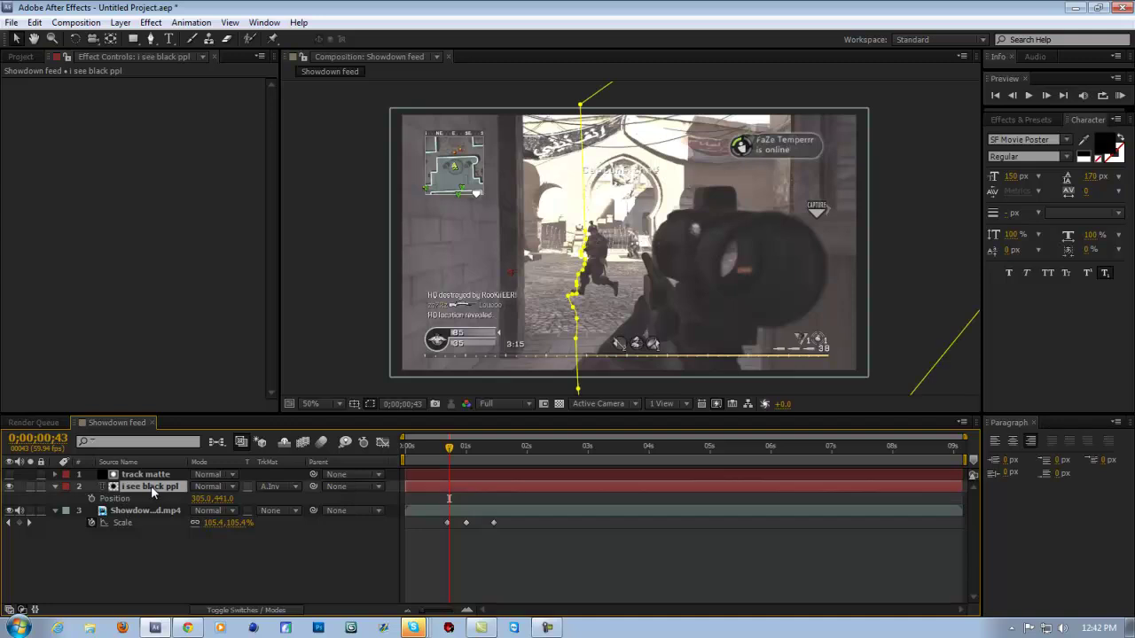
left_click(151, 479)
left_click(149, 491)
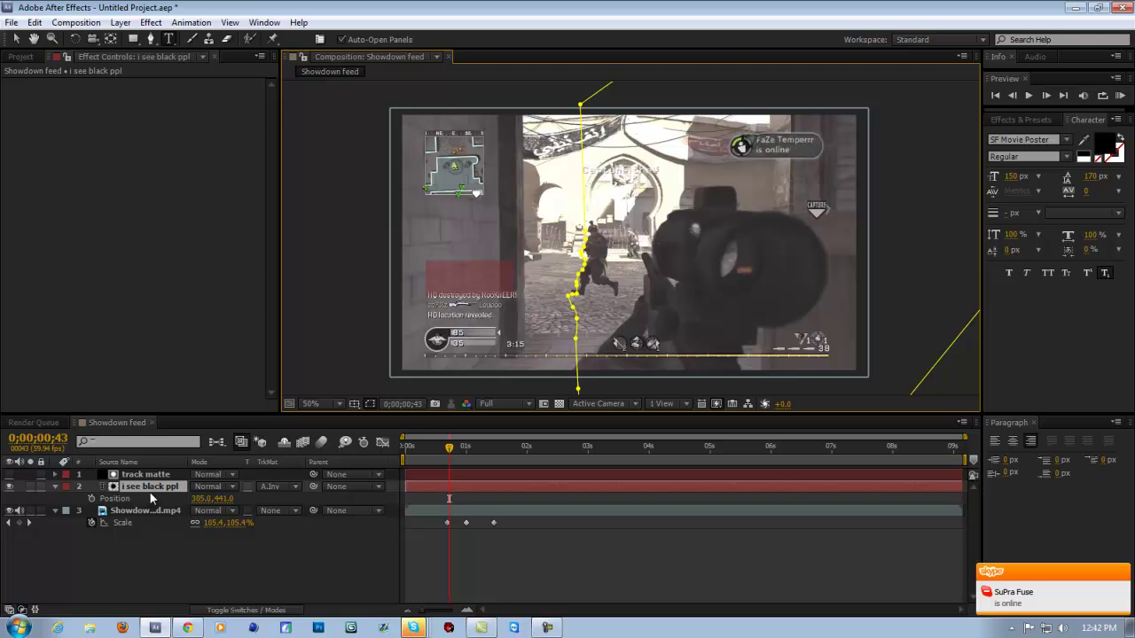
key("ctrl+z")
key("ctrl+z")
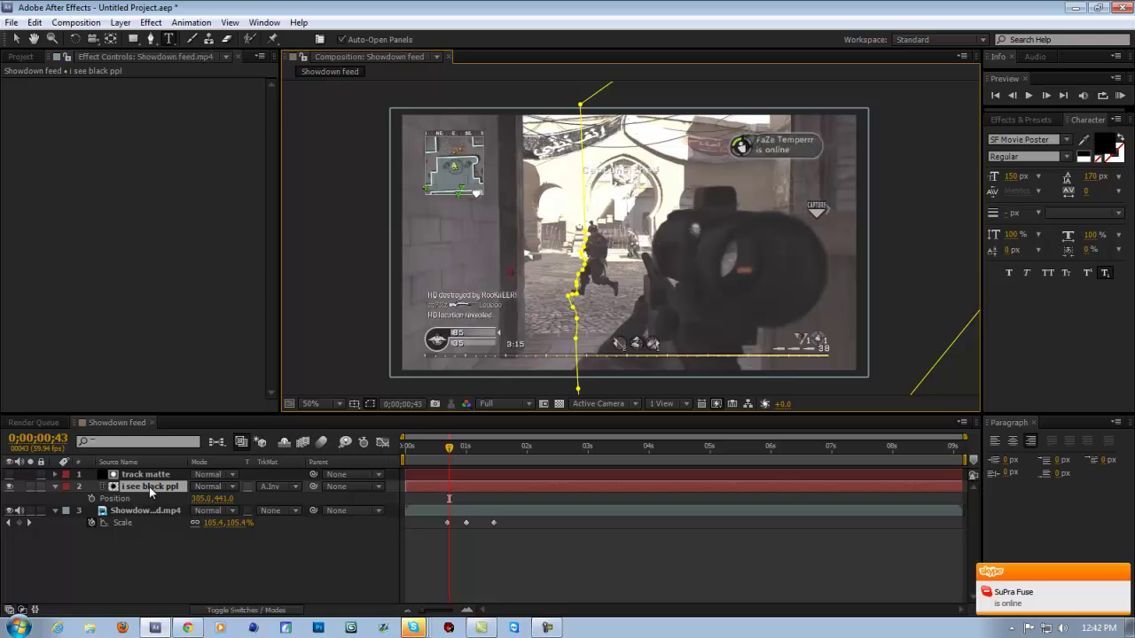
key("ctrl+z")
key("ctrl+z")
key("ctrl+z")
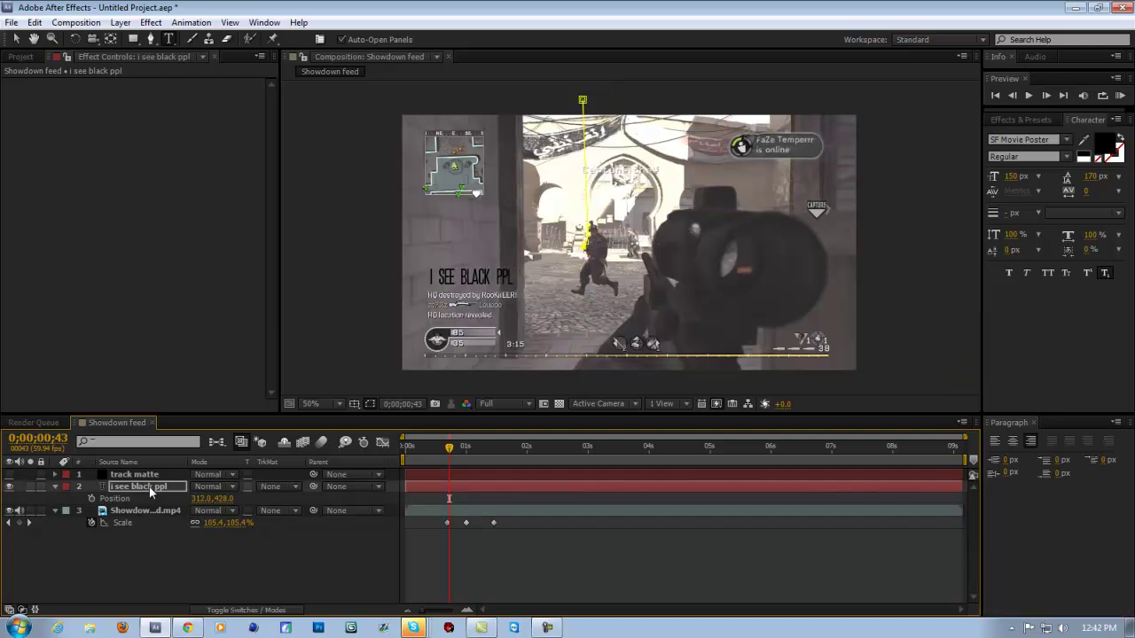
key("ctrl+z")
key("ctrl+z")
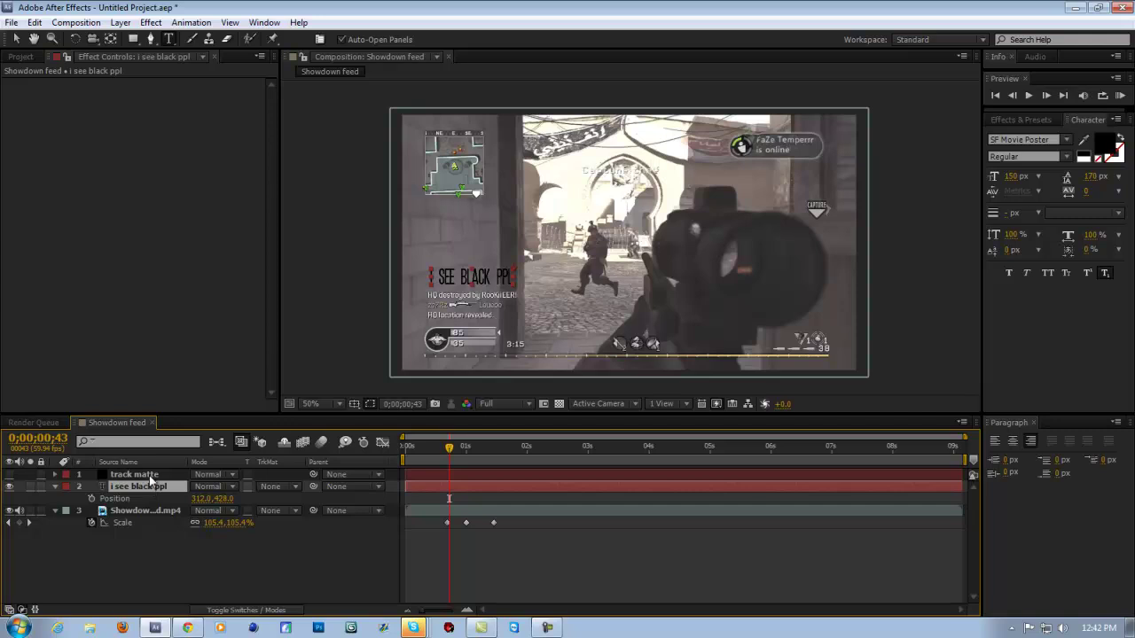
Start a new Pen tool mask on the track matte layer, from above the frame down along the soldier's left edge
left_click(149, 474)
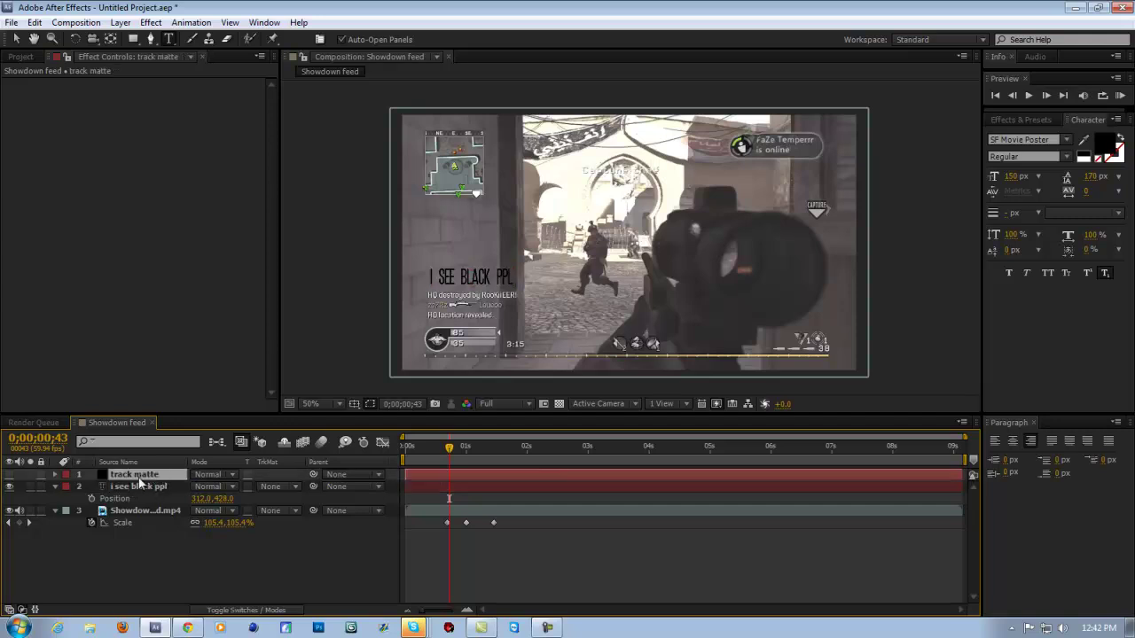
left_click(151, 40)
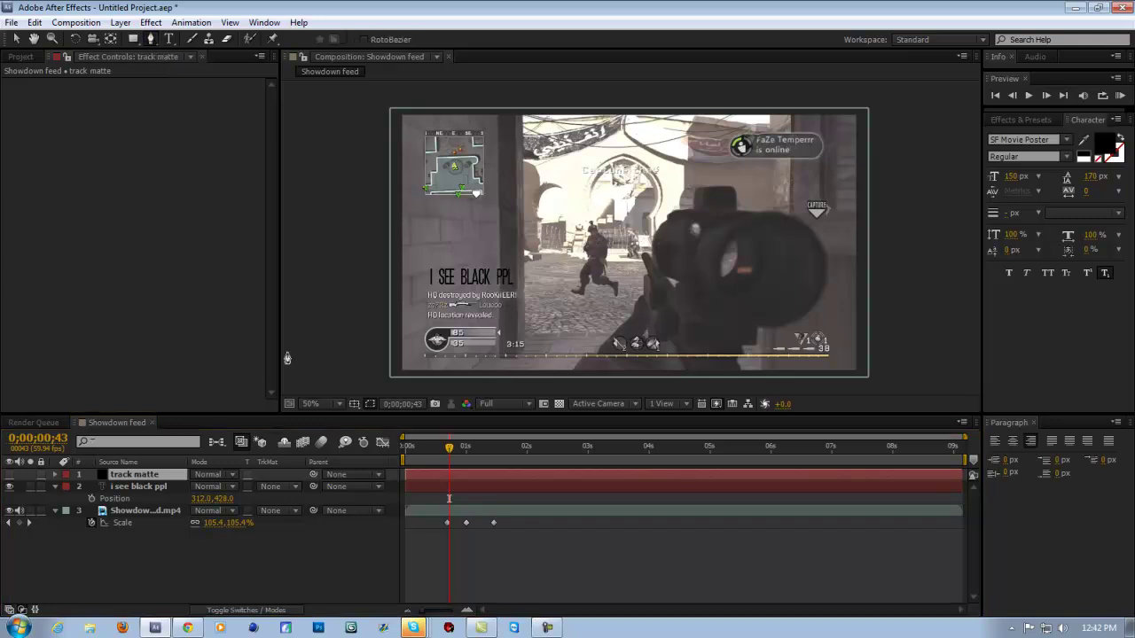
left_click_drag(586, 99, 568, 337)
Continue the new mask below the frame and around its right side, close it at its first point, and return to the Selection tool
key("comma")
left_click(619, 321)
left_click_drag(725, 330, 735, 328)
left_click_drag(776, 302, 797, 282)
left_click(813, 222)
left_click(784, 175)
left_click(712, 132)
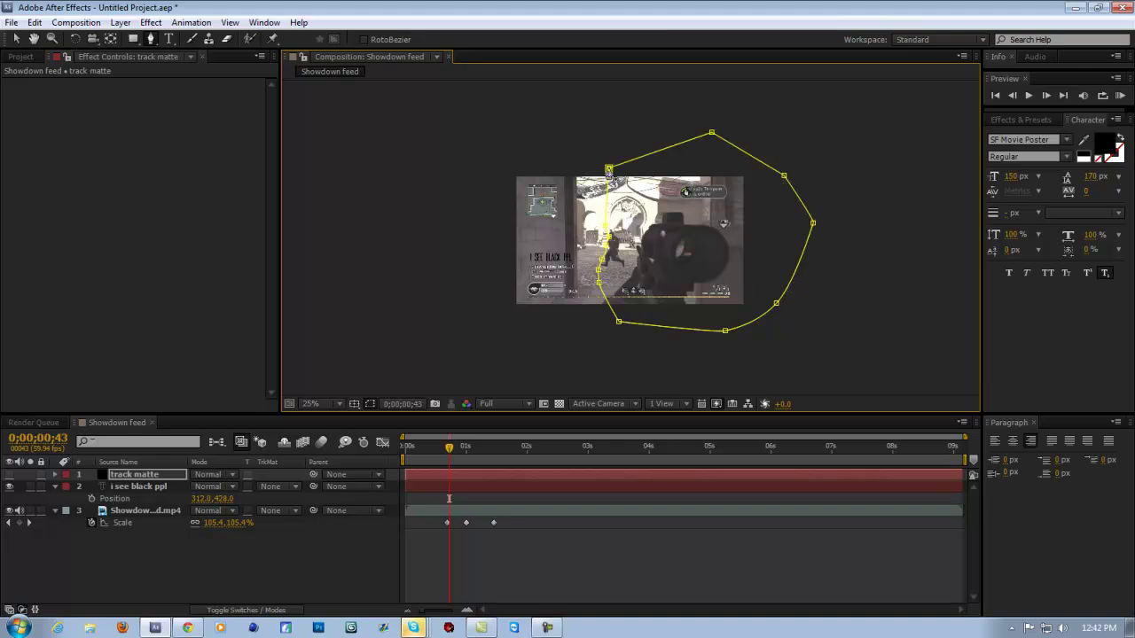
left_click(608, 169)
key("period")
key("period")
key("comma")
left_click(16, 39)
key("comma")
key("period")
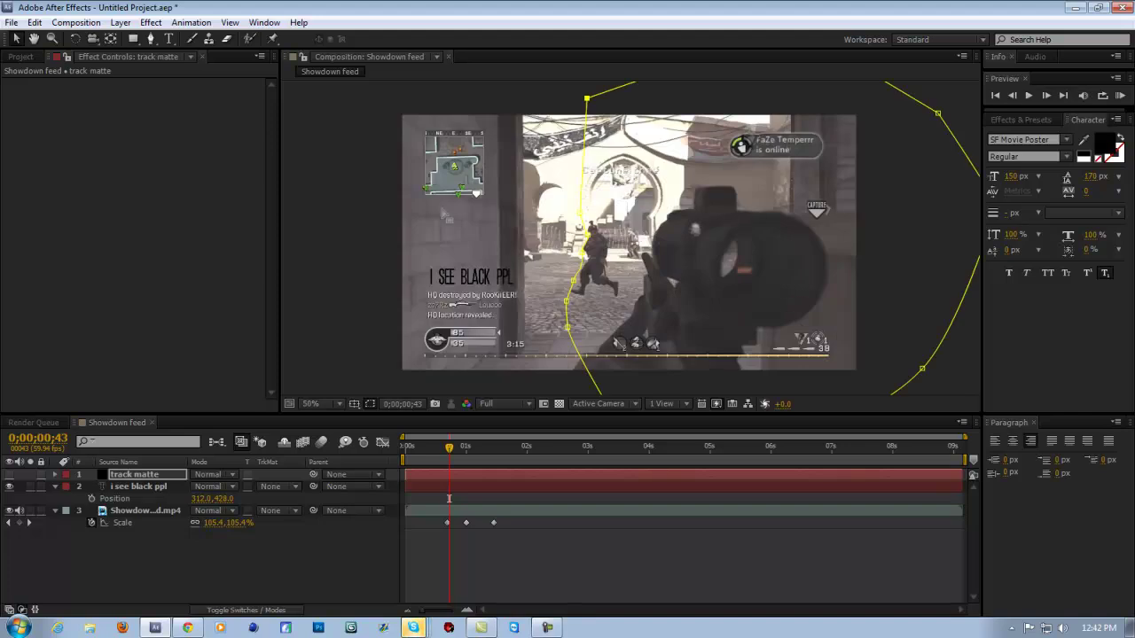
Set the text layer's track matte to Alpha Inverted Matte "track matte", after trying Alpha Matte
left_click(147, 490)
left_click(269, 487)
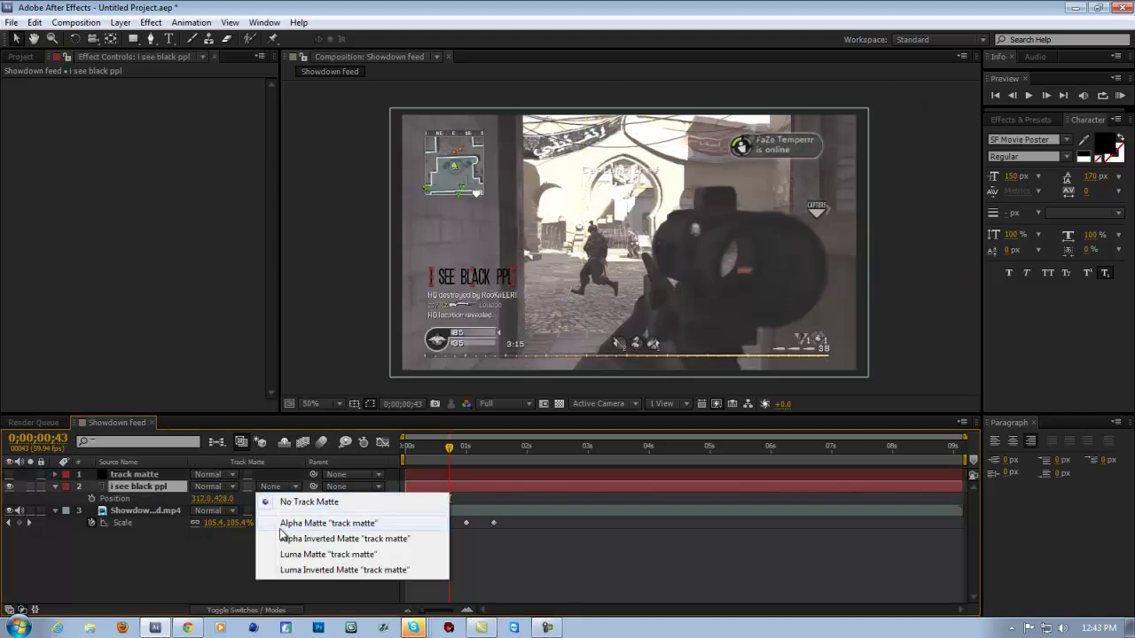
left_click(282, 524)
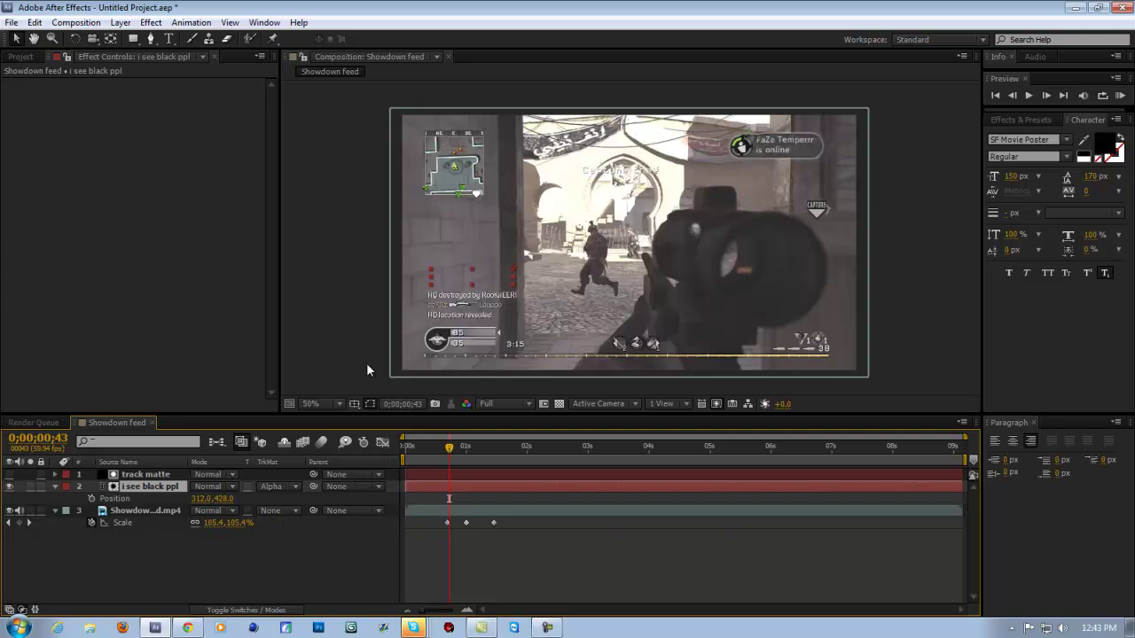
left_click(266, 486)
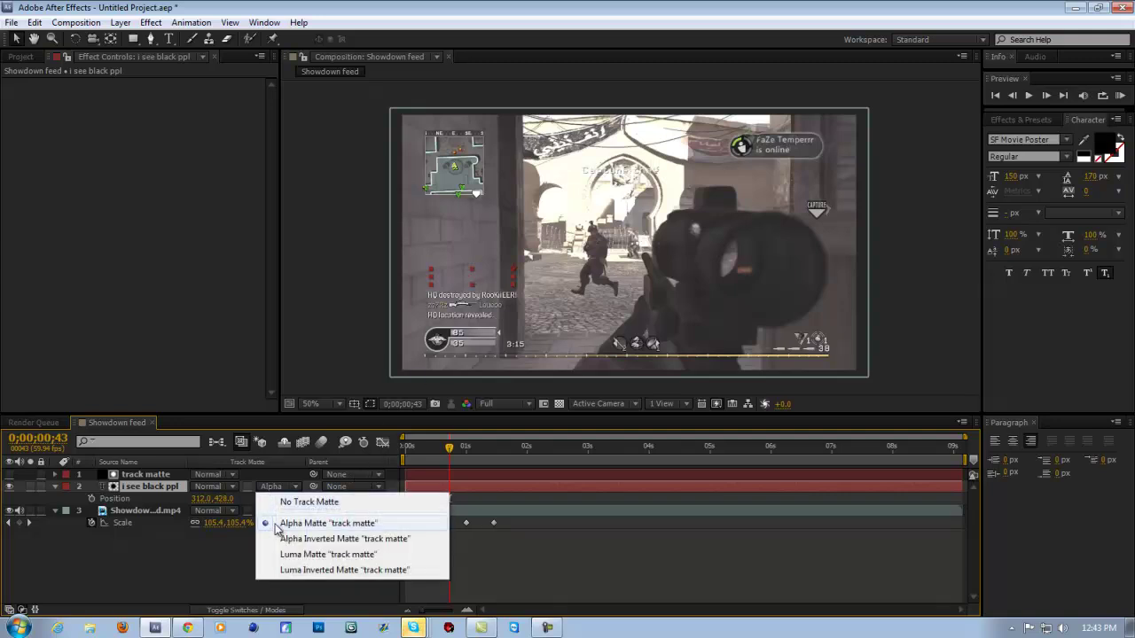
left_click(284, 539)
Move the text layer into the masked area right of the soldier and set its Position to 759, 381 at the first frame
left_click_drag(501, 271, 660, 255)
left_click(659, 255)
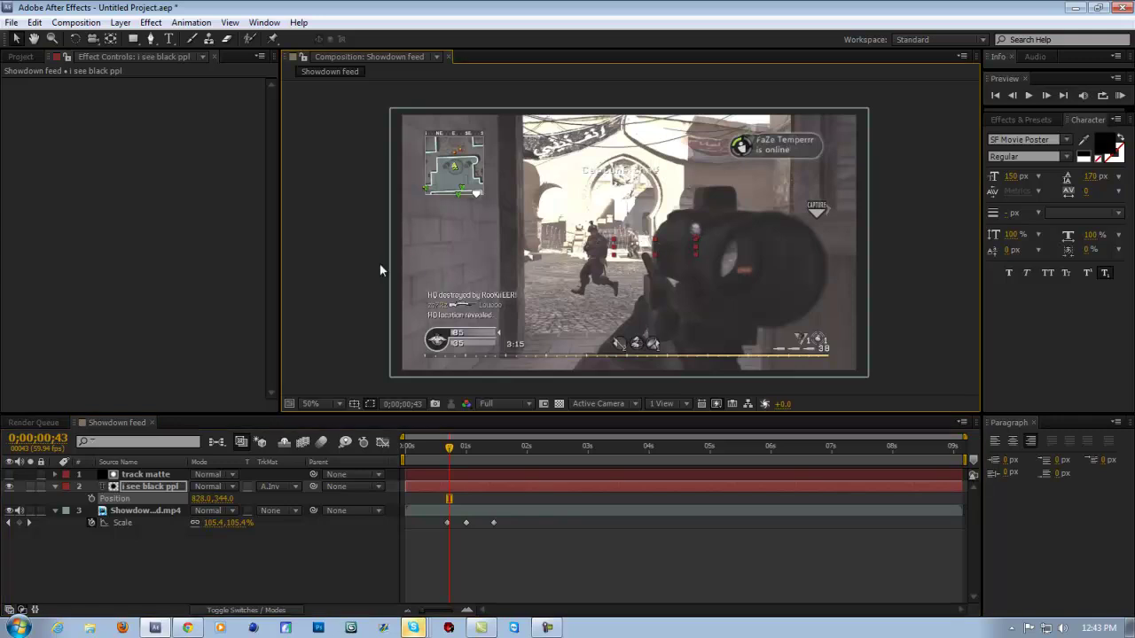
left_click_drag(450, 449, 391, 463)
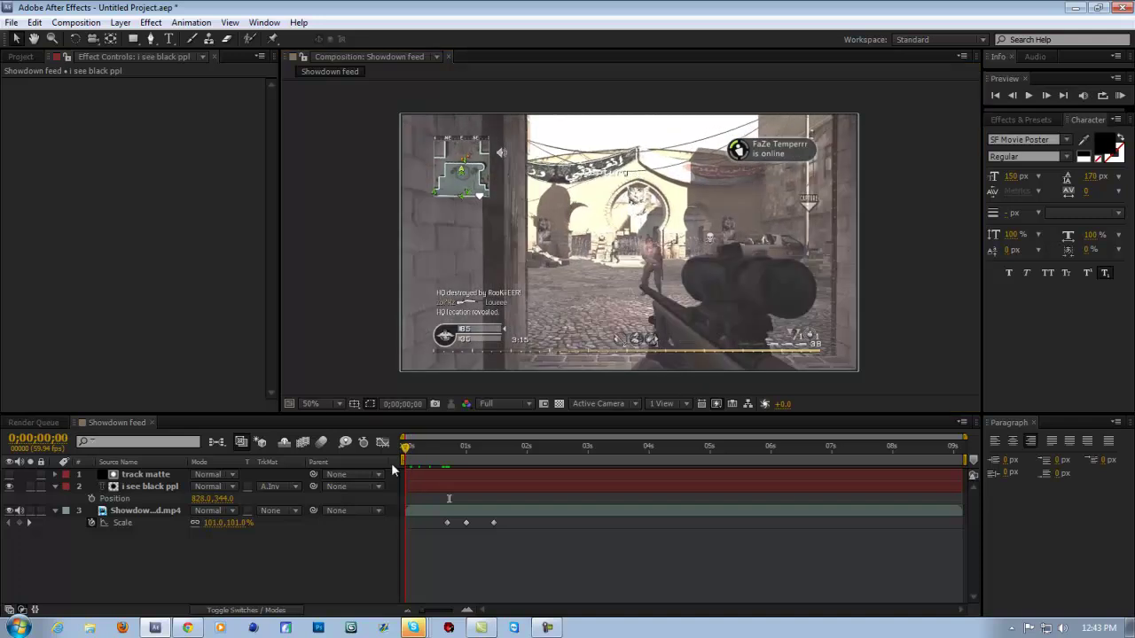
left_click(163, 489)
left_click_drag(222, 499, 38, 502)
left_click_drag(182, 533, 259, 513)
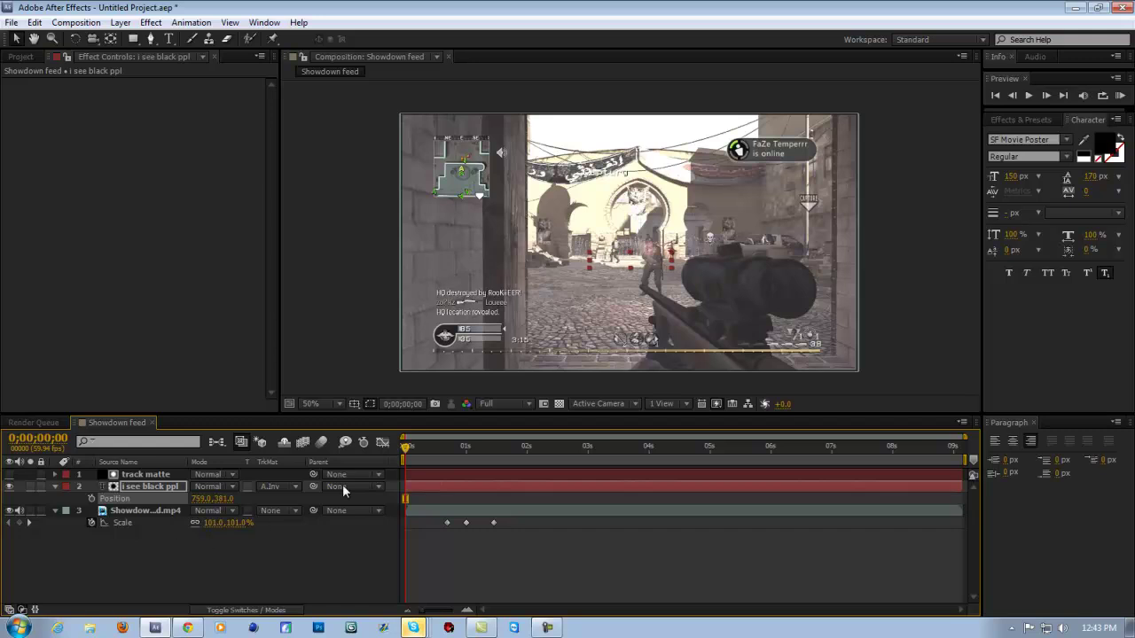
Go to frame 37 and lower the text layer's X position to 627 to test the reveal from behind the soldier
left_click(444, 452)
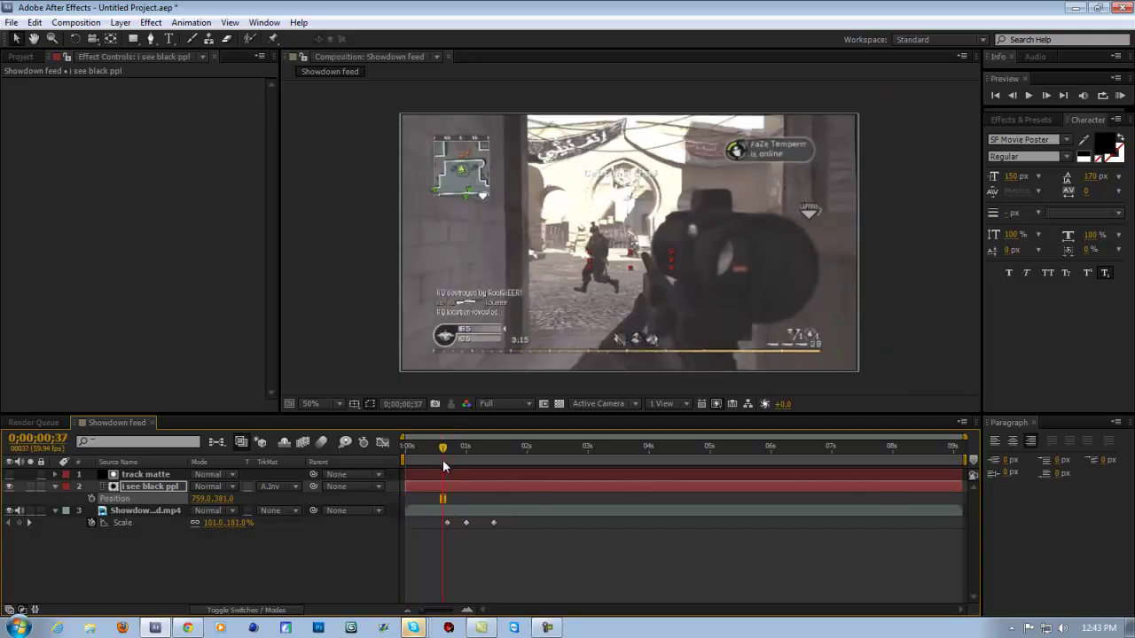
left_click_drag(201, 503, 88, 504)
left_click(381, 327)
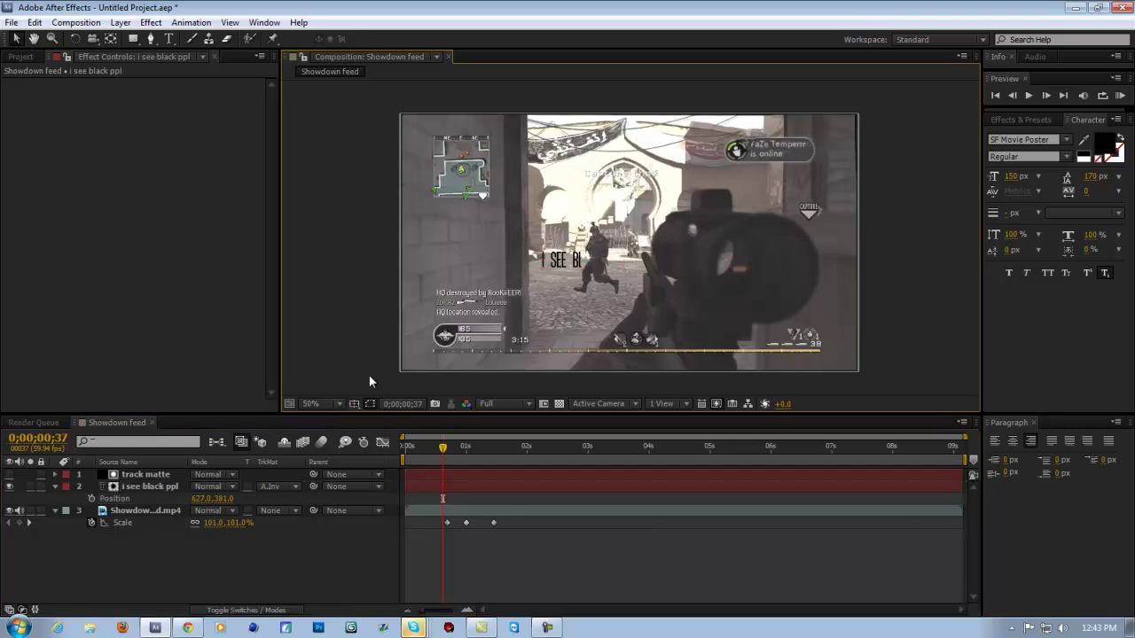
left_click(496, 314)
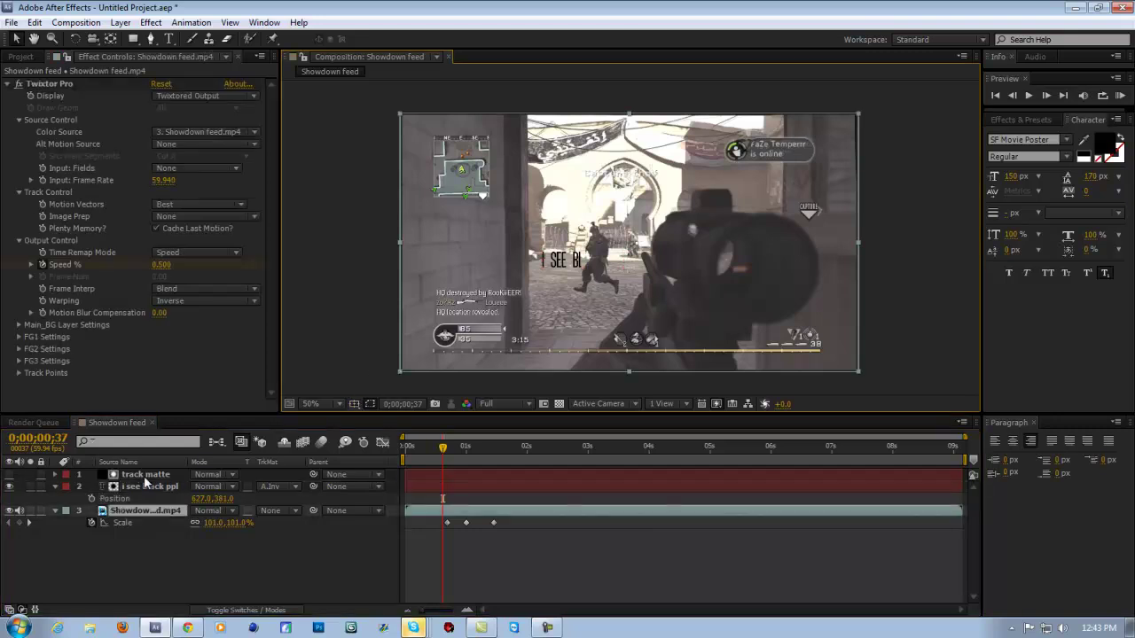
Step to frame 42 and refine the track matte mask's vertices along the soldier's left side, then advance to frame 43
left_click(146, 475)
left_click_drag(445, 452, 450, 454)
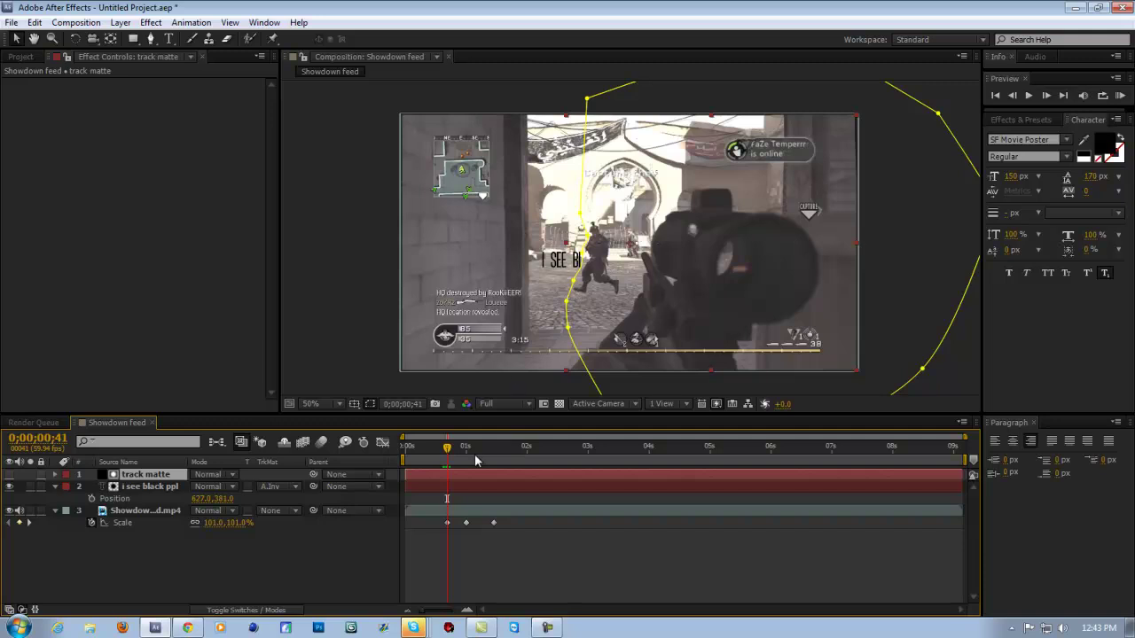
left_click(1046, 95)
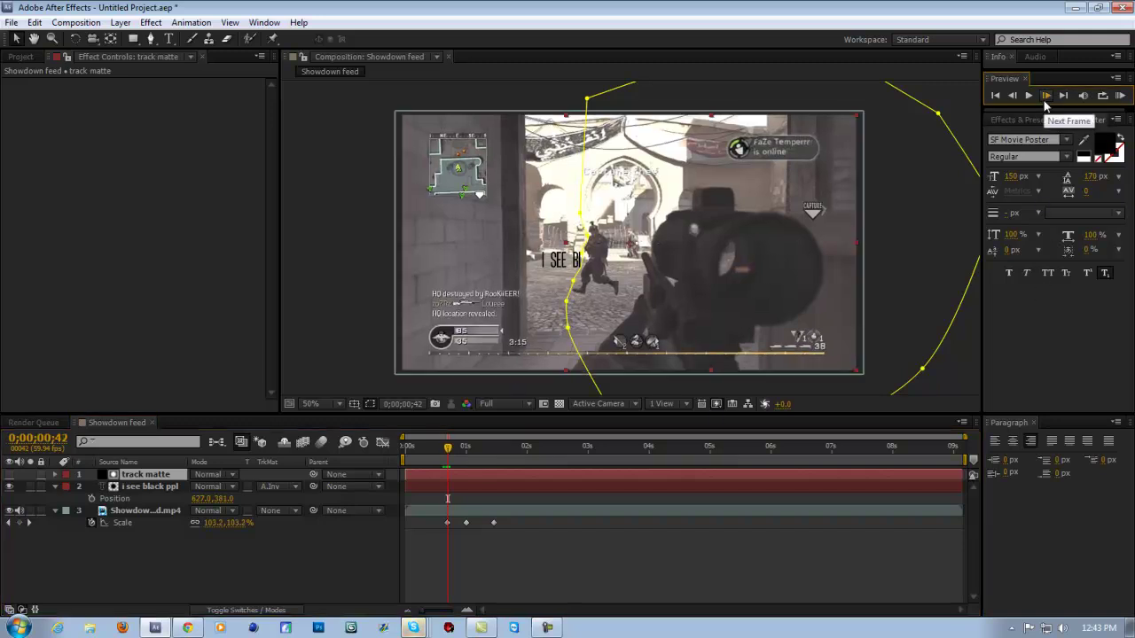
left_click_drag(574, 280, 577, 283)
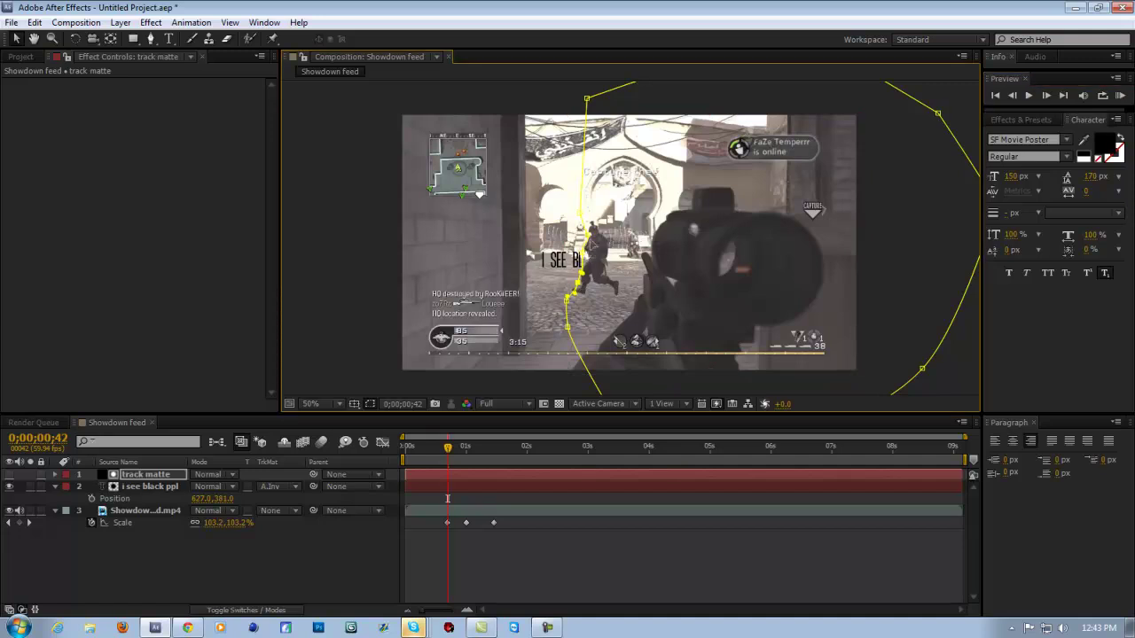
left_click_drag(583, 222, 586, 222)
mouse_move(584, 267)
left_mouse_down()
mouse_move(587, 255)
mouse_move(583, 275)
left_mouse_up()
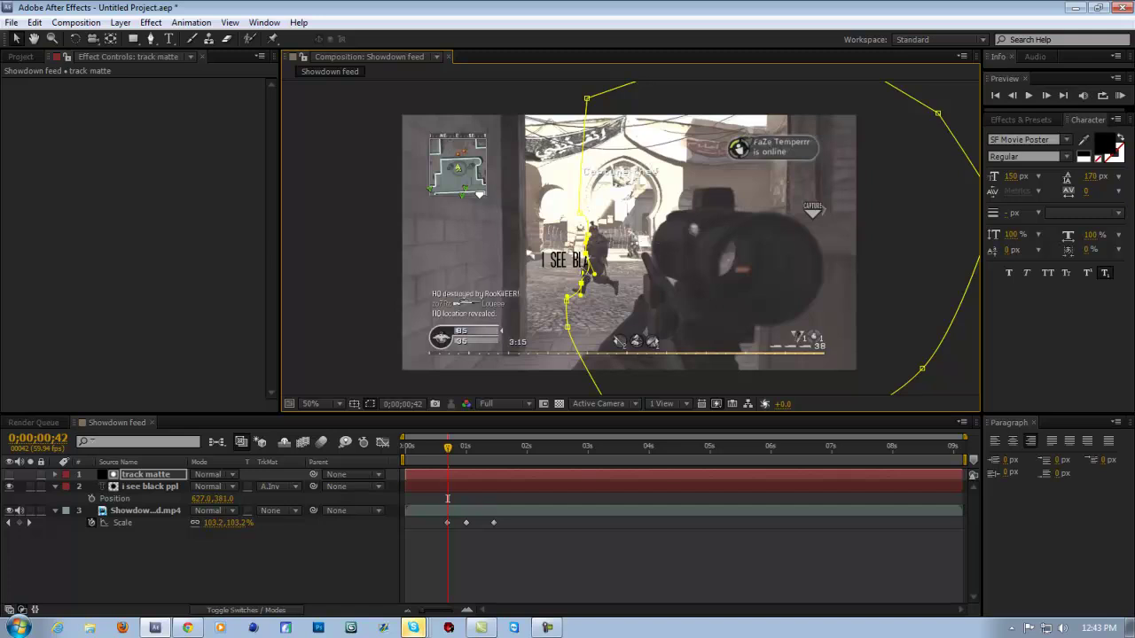
key("Left")
key("Left")
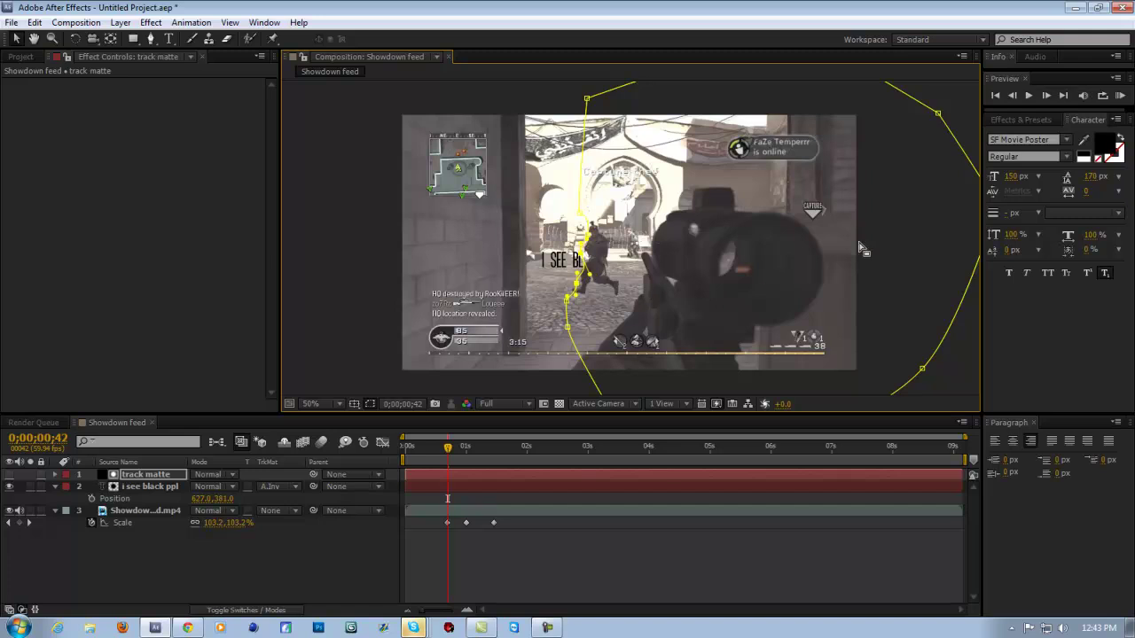
left_click(1042, 98)
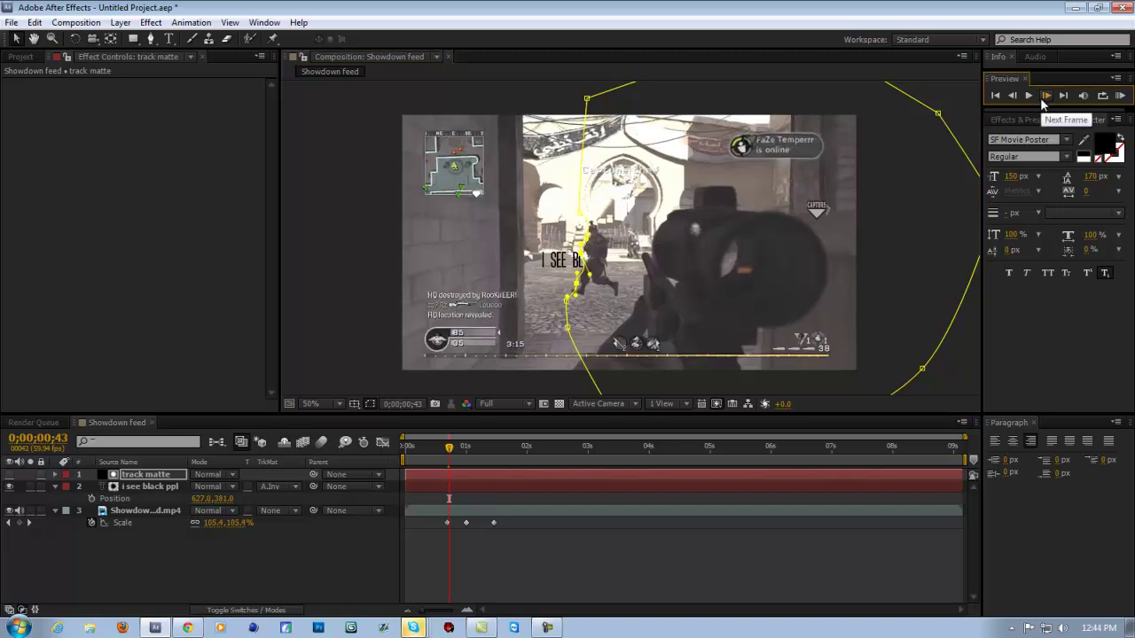
left_click(409, 353)
left_click(229, 315)
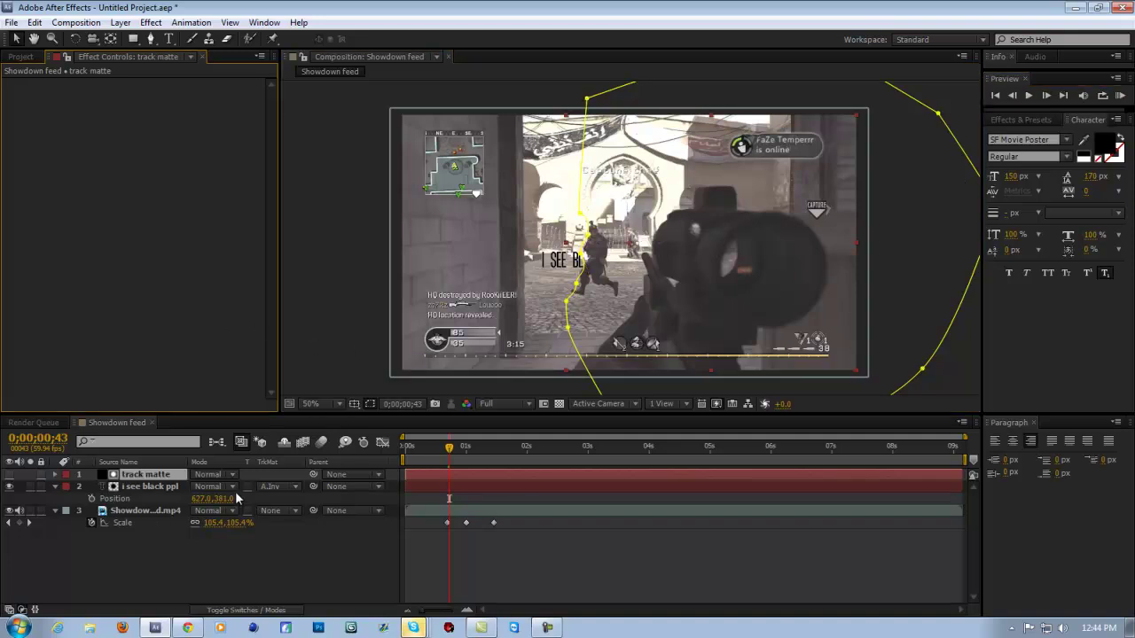
Hide the text behind the mask at Position 835, 361 and start keyframing its Position at frame 43
left_click(568, 260)
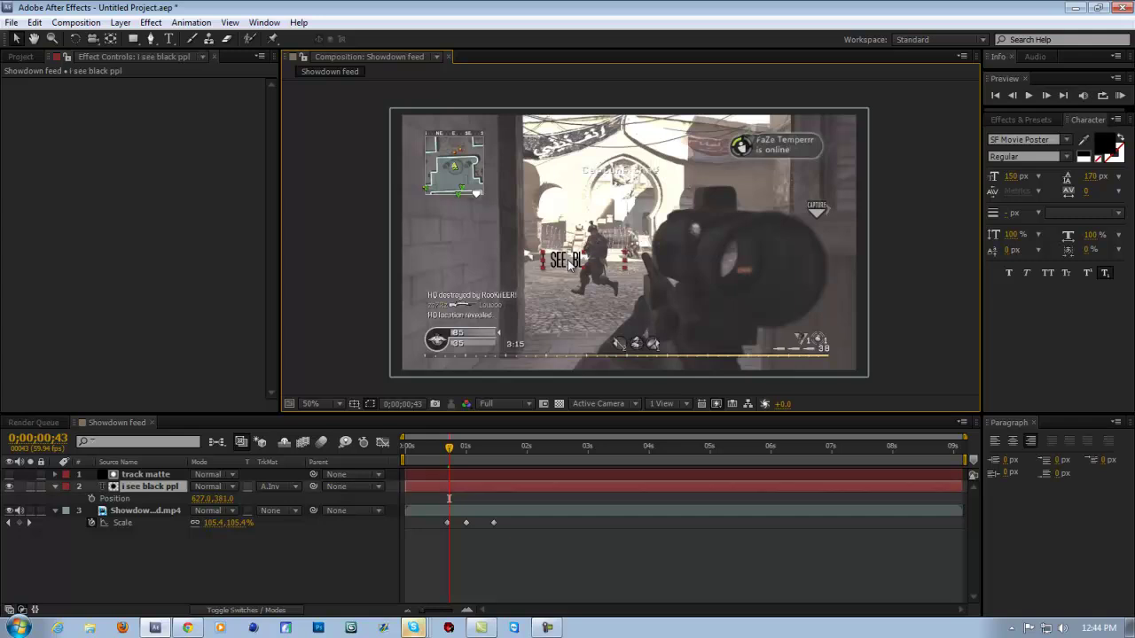
left_click_drag(617, 260, 689, 257)
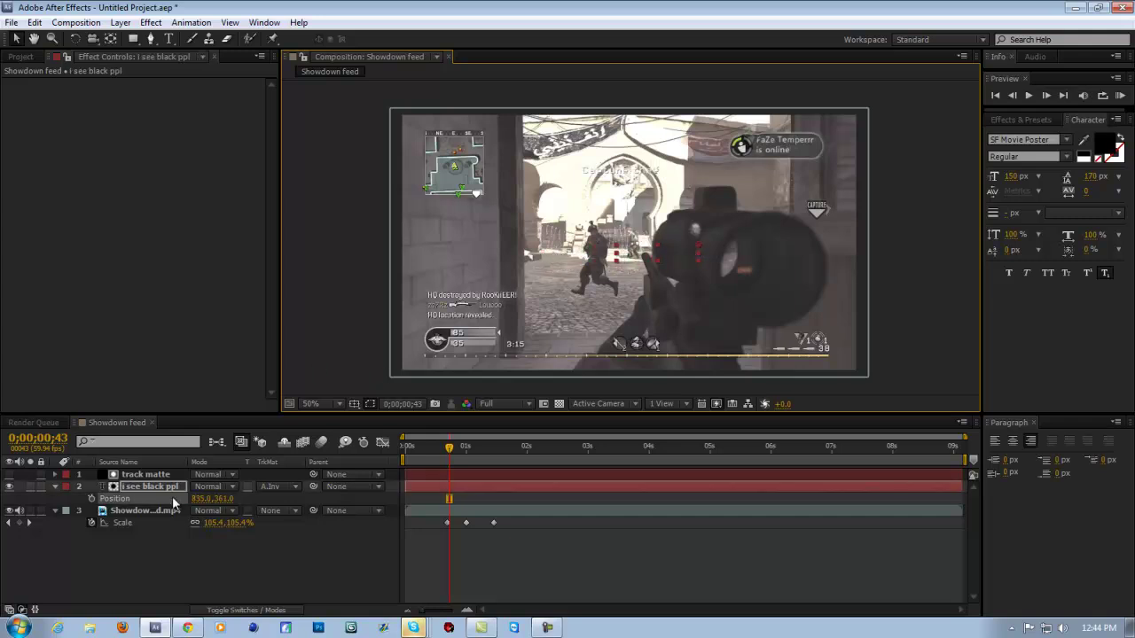
left_click(92, 504)
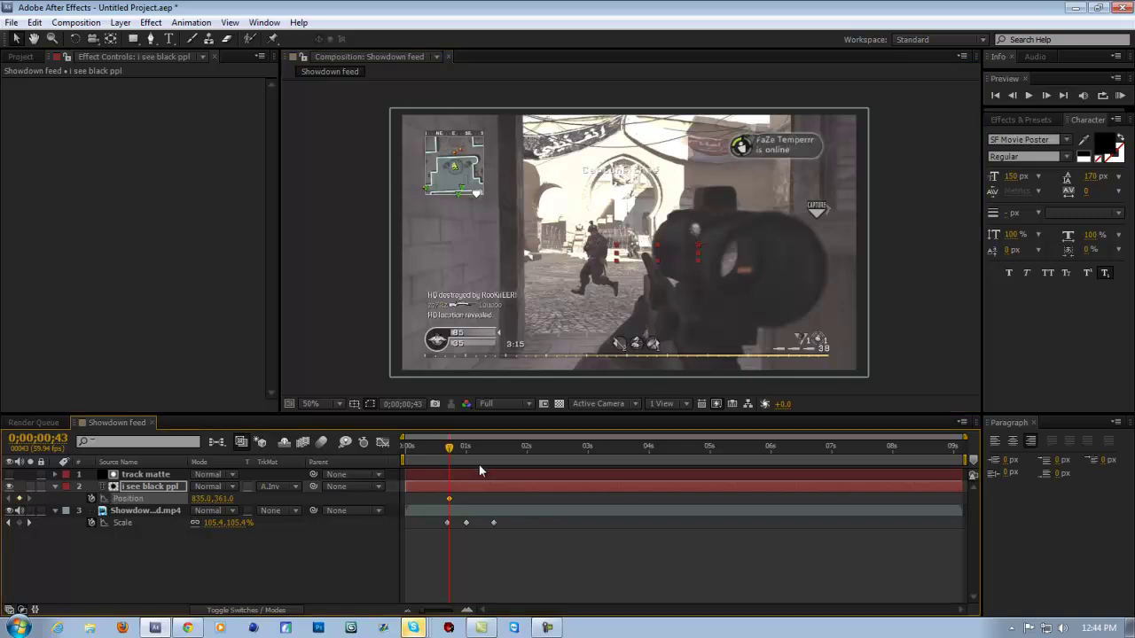
At 0;00;01;02, keyframe the text layer's Position at 461, 339 so the text sits left of the soldier
left_click_drag(464, 454, 466, 456)
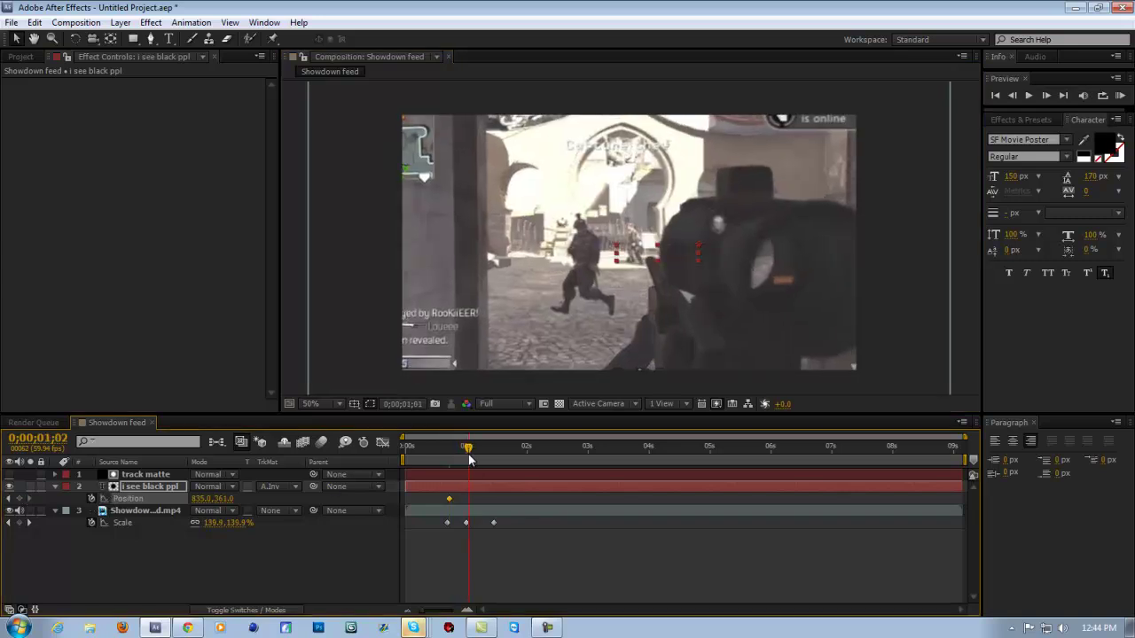
left_click_drag(224, 499, 2, 558)
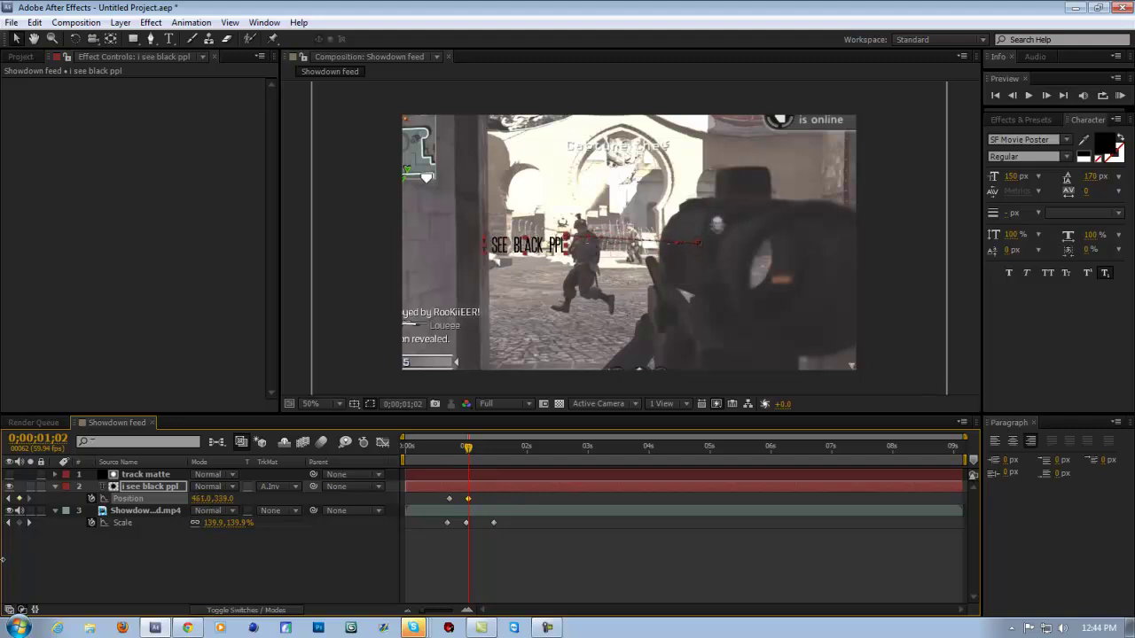
left_click(345, 298)
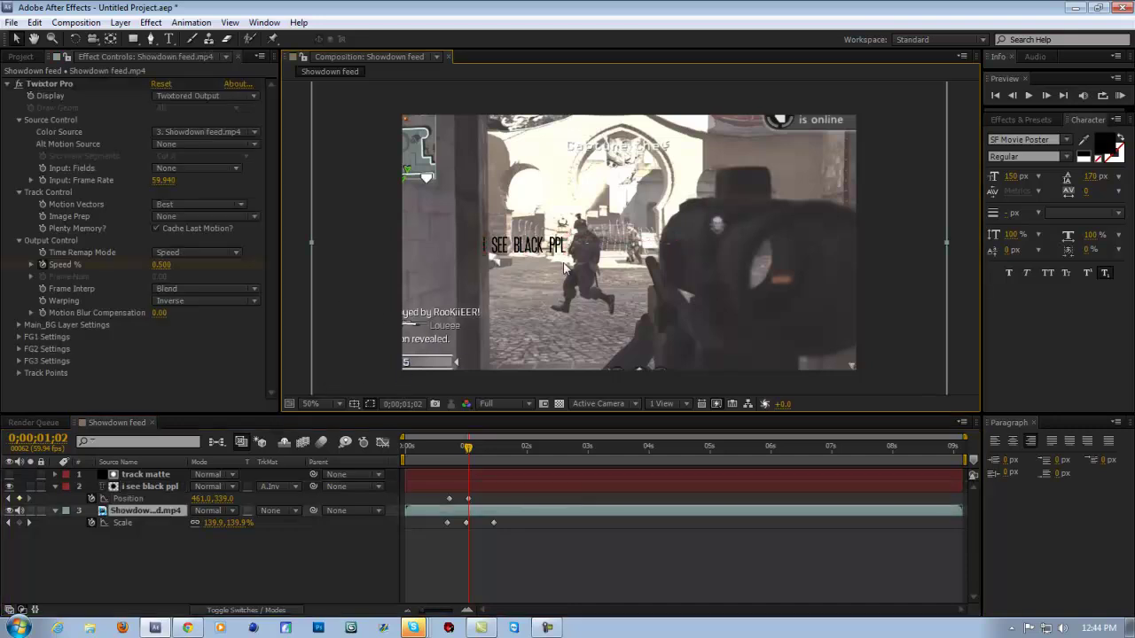
Adjust the track matte mask's vertices at 0;00;01;02 to follow the enlarged soldier's head, back and trailing foot
left_click(138, 474)
left_click_drag(572, 283, 578, 218)
left_click(580, 220)
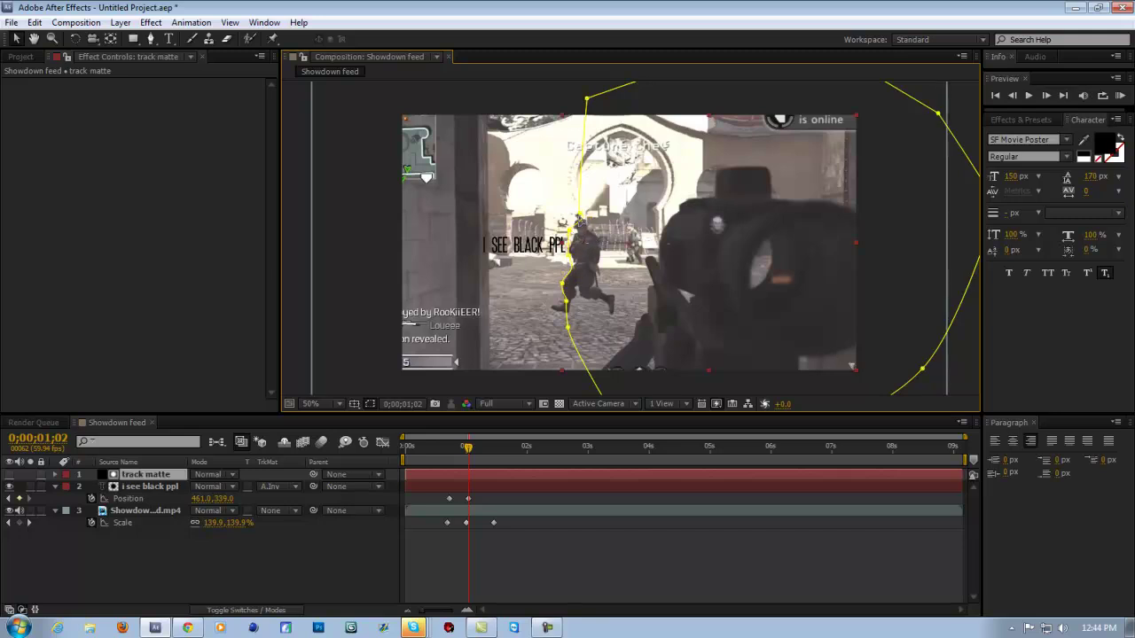
left_click(572, 214)
left_click_drag(565, 305, 549, 308)
left_click(564, 301)
left_click(346, 309)
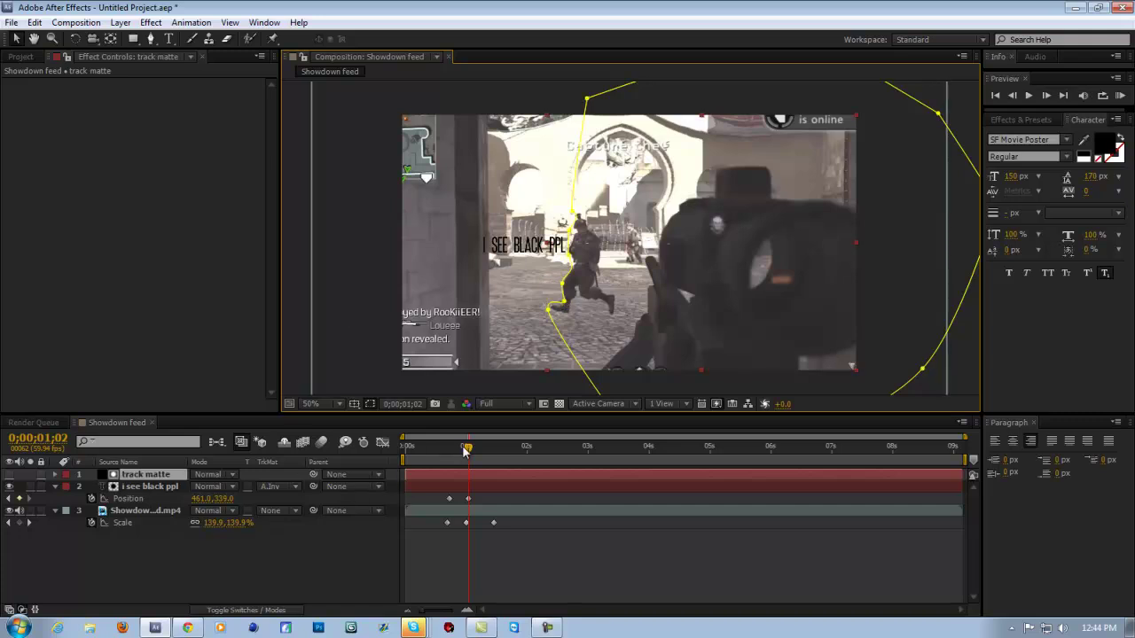
At 0;00;01;28, keyframe the text layer's X position at about 866 so the text slides back behind the soldier
left_click_drag(469, 450, 495, 457)
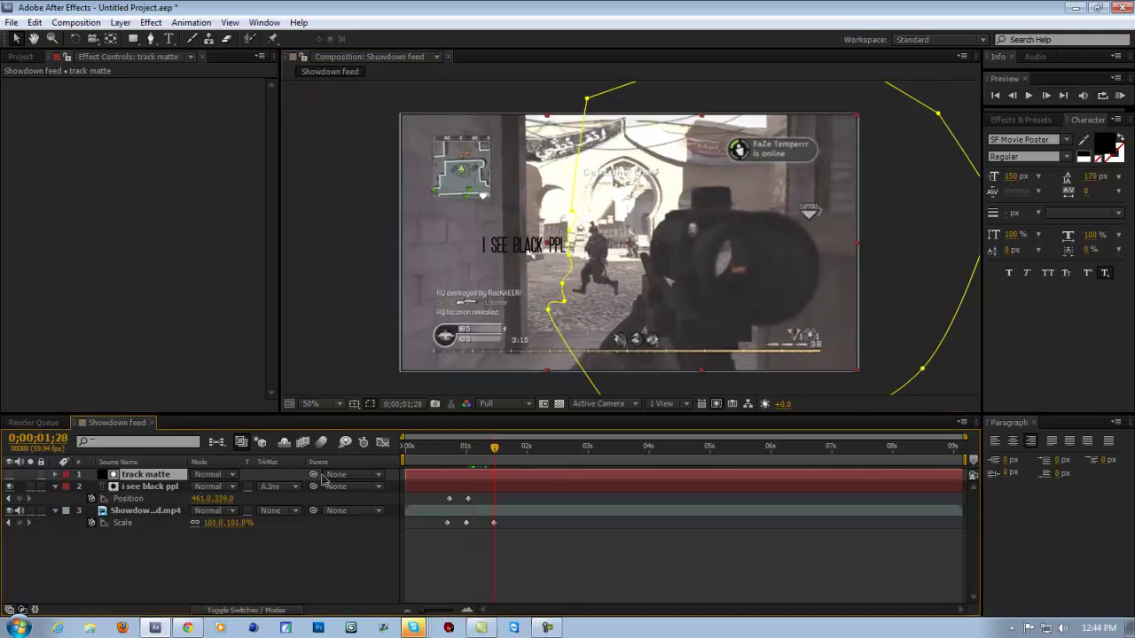
left_click_drag(194, 498, 408, 514)
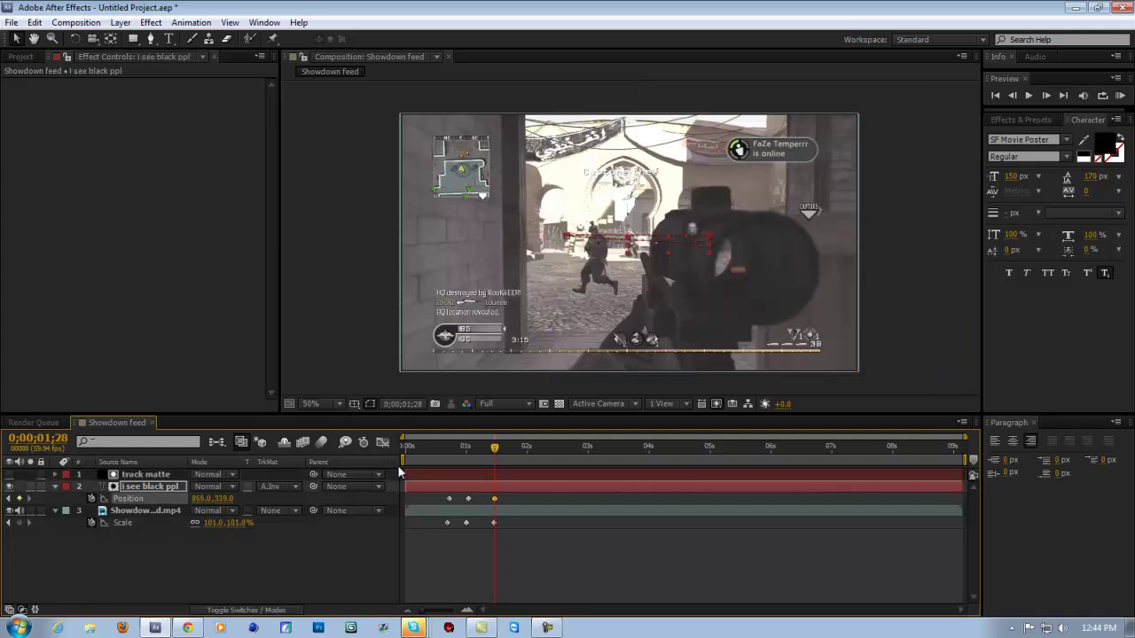
Set the work area from about half a second to 0;00;01;54 and play a RAM preview of the sliding text
left_click(415, 446)
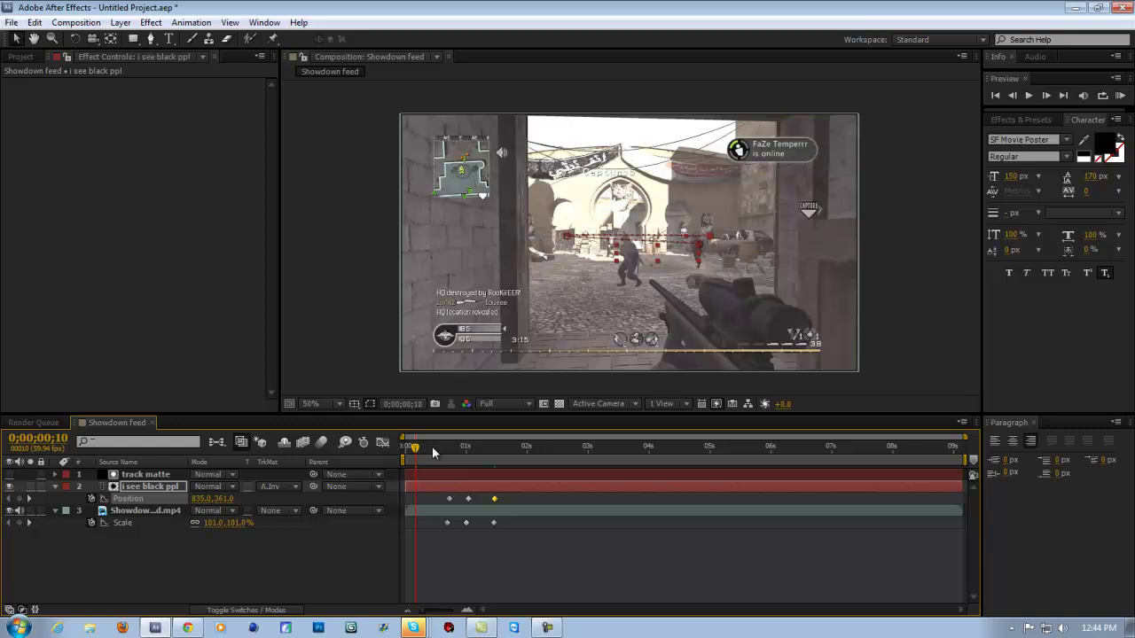
left_click_drag(429, 445, 437, 450)
key("b")
left_click(522, 447)
key("n")
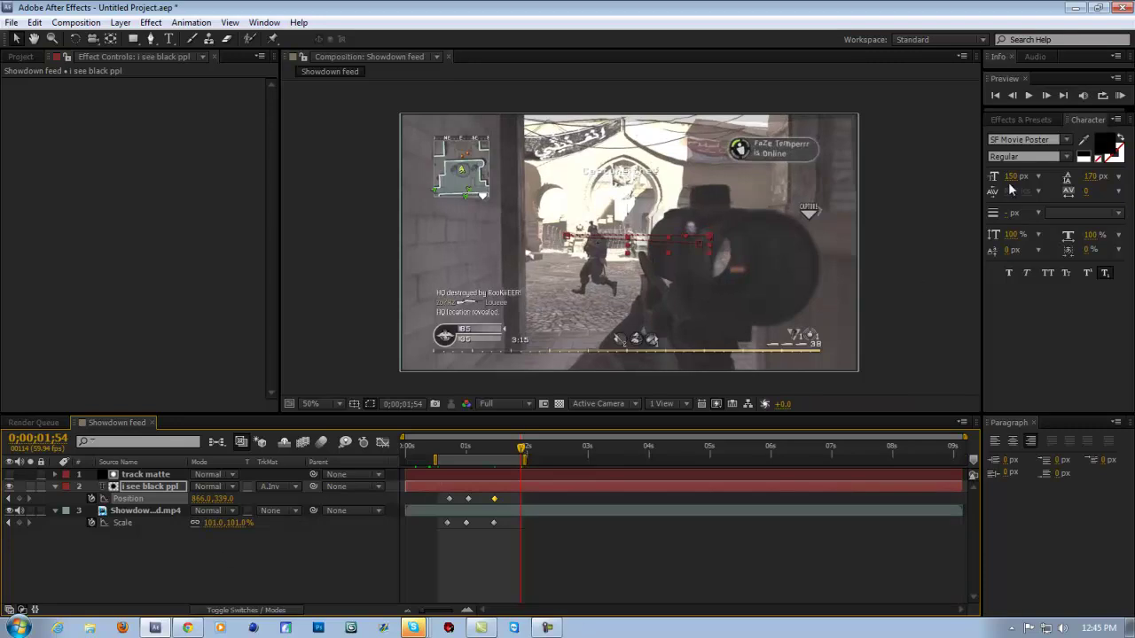
left_click(1120, 96)
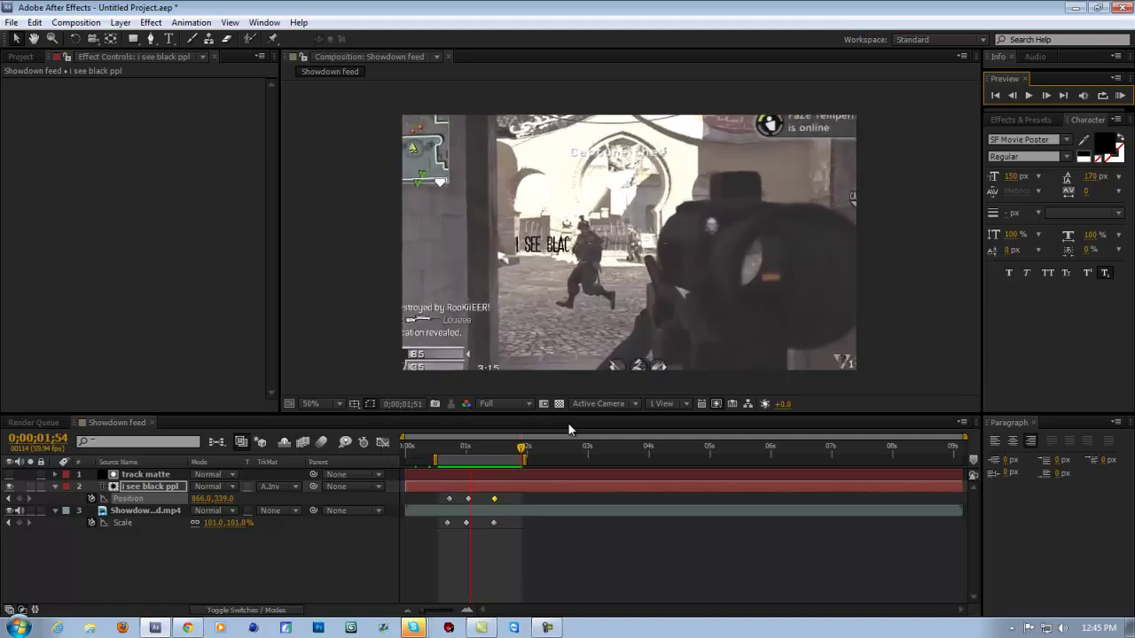
key("space")
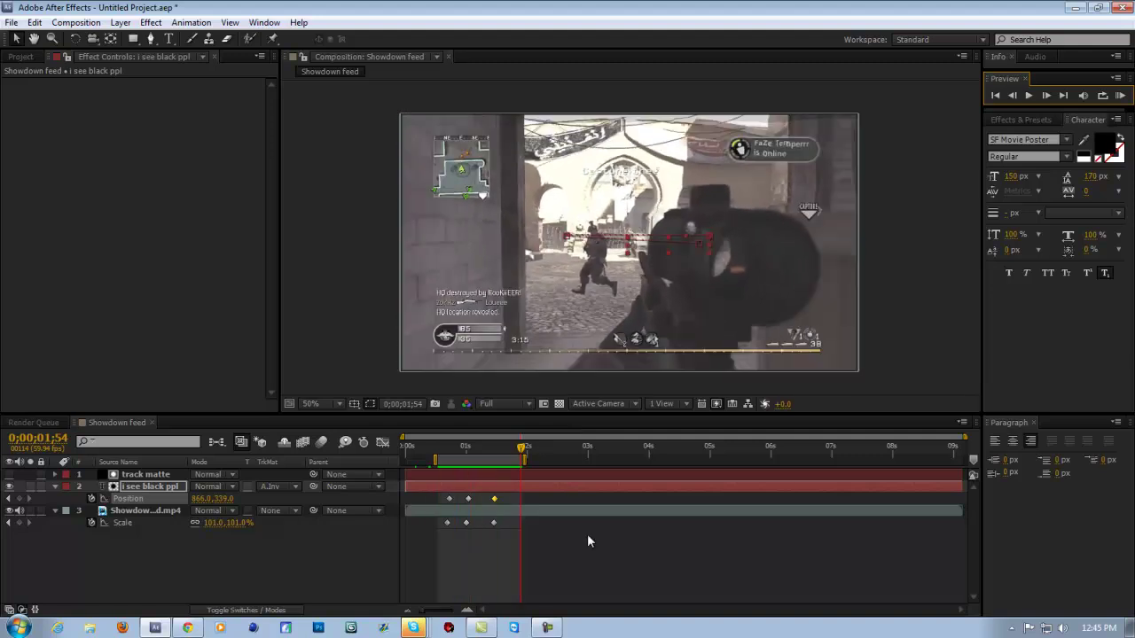
Delete all layers from the Showdown feed composition and close its timeline
left_click_drag(166, 553, 154, 448)
key("Delete")
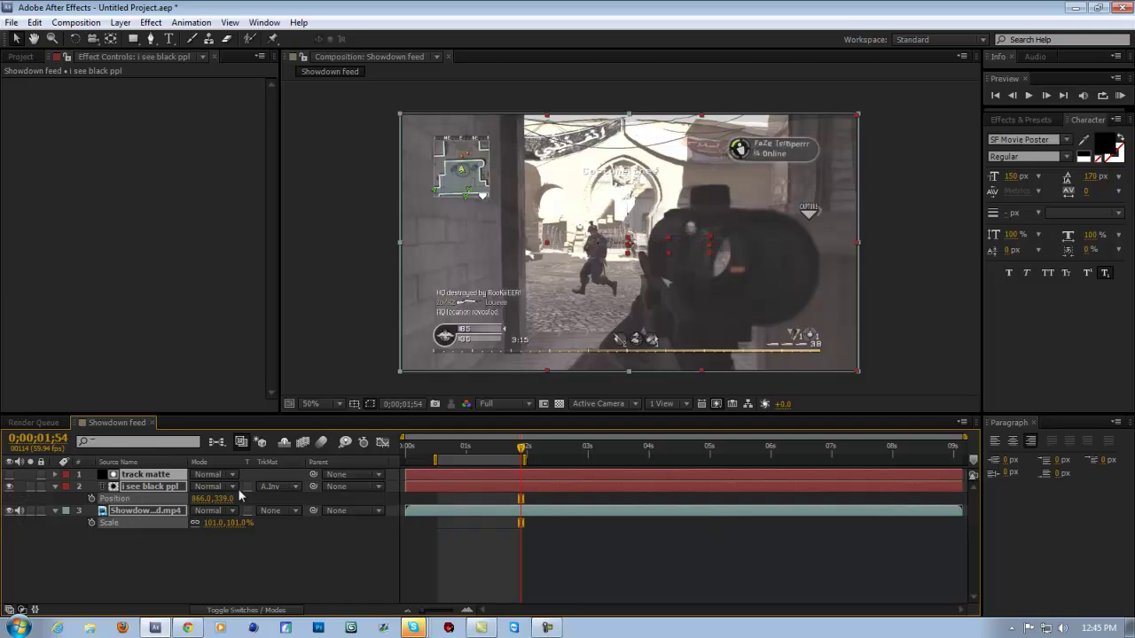
left_click_drag(151, 556, 152, 435)
key("Delete")
left_click(14, 327)
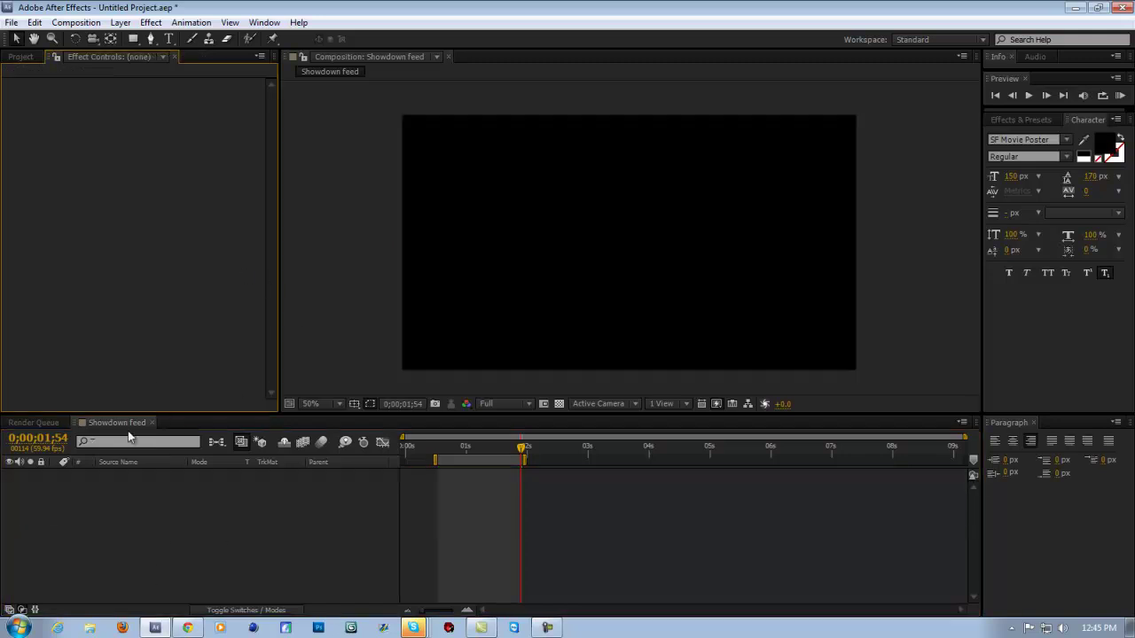
left_click(153, 423)
Create a new composition from the Showdown feed MP4 footage in the project
left_click(19, 57)
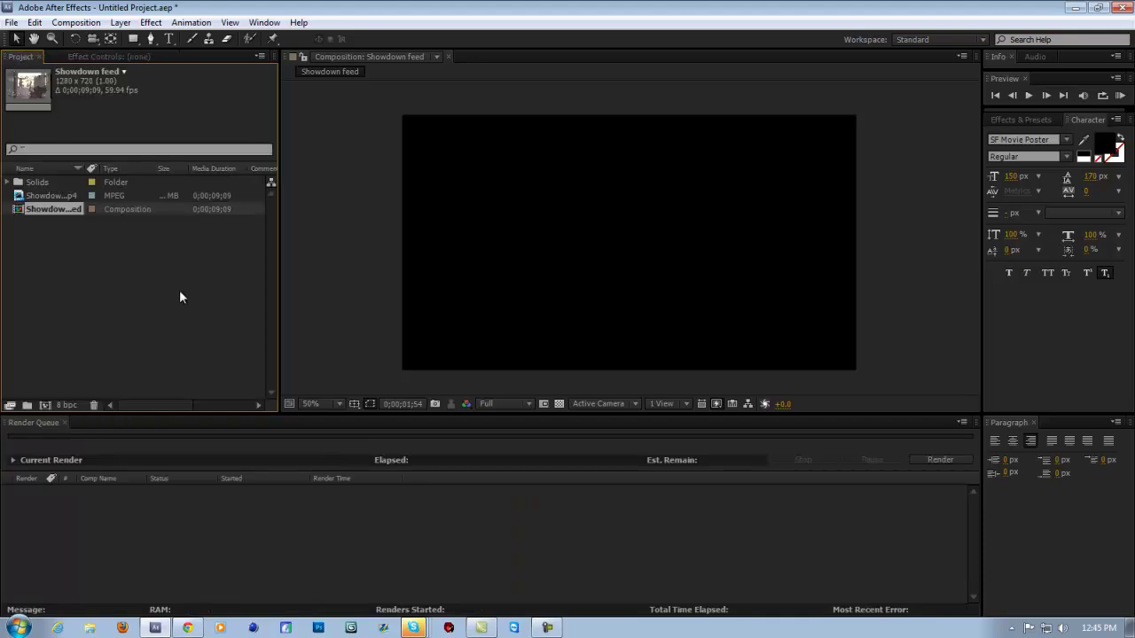
left_click(43, 195)
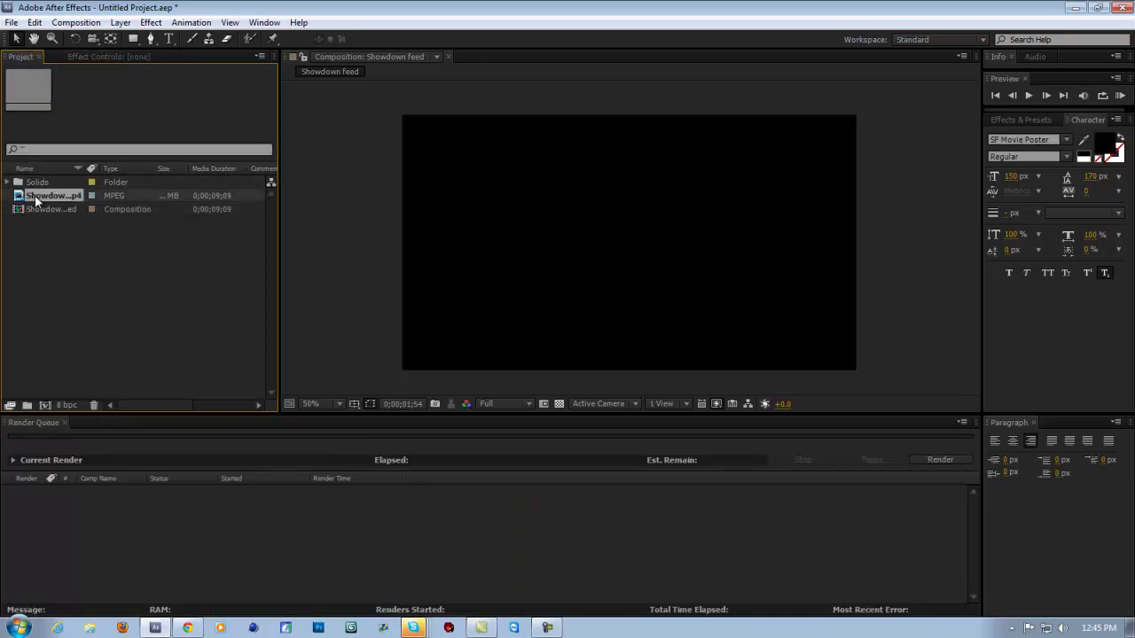
left_click(55, 369)
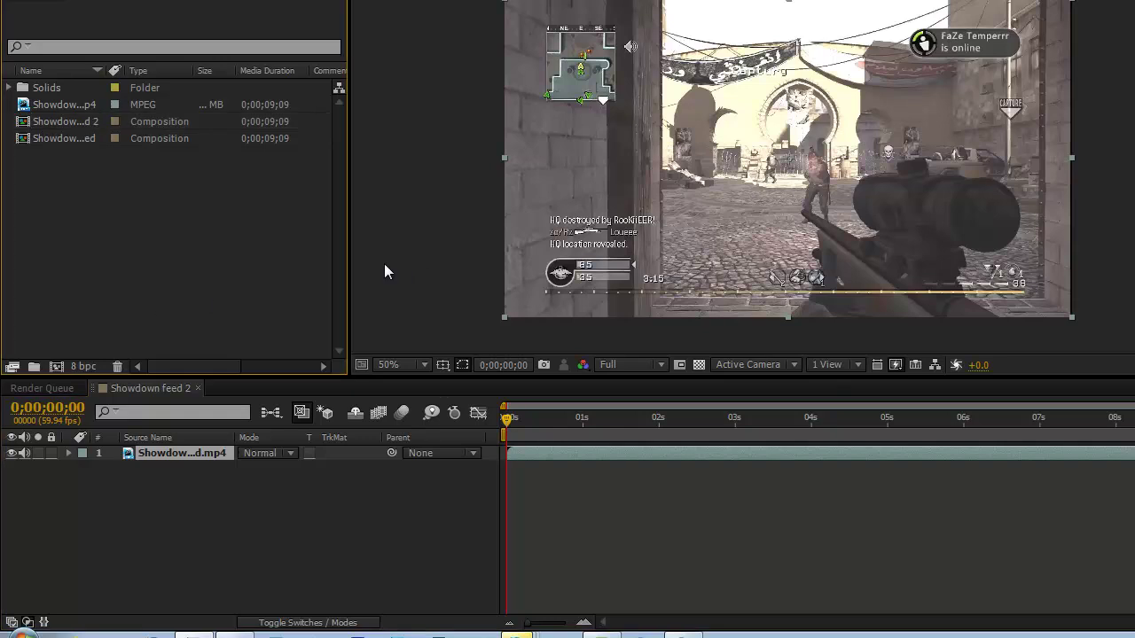
Add a new adjustment layer above the gameplay clip in Showdown feed 2
key("alt+l")
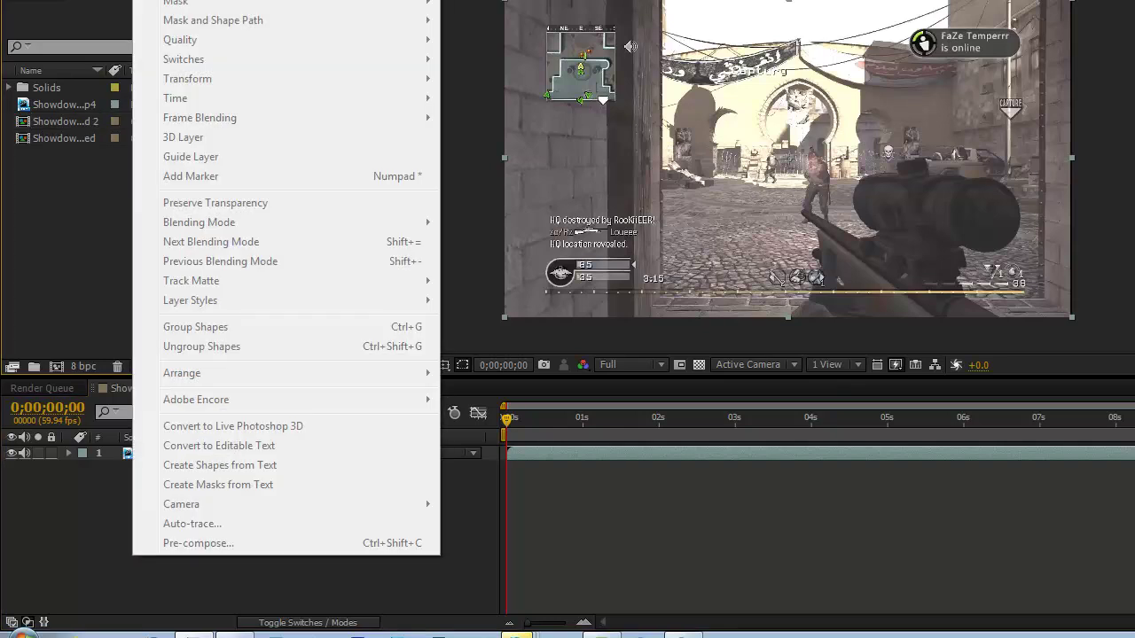
left_click(91, 218)
left_click(213, 417)
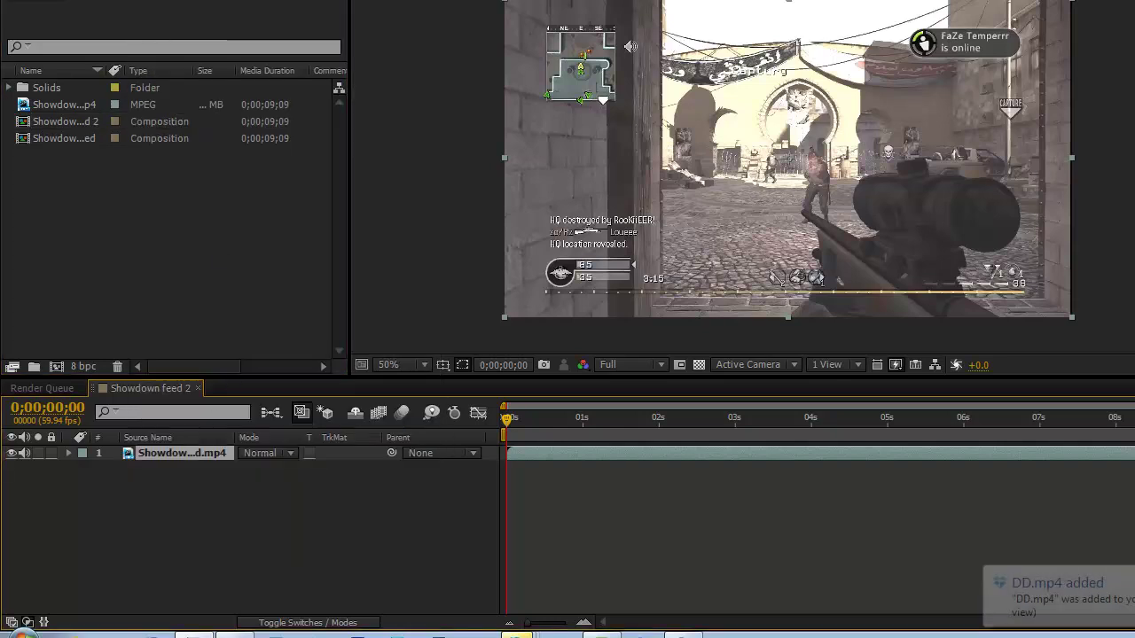
key("alt+l")
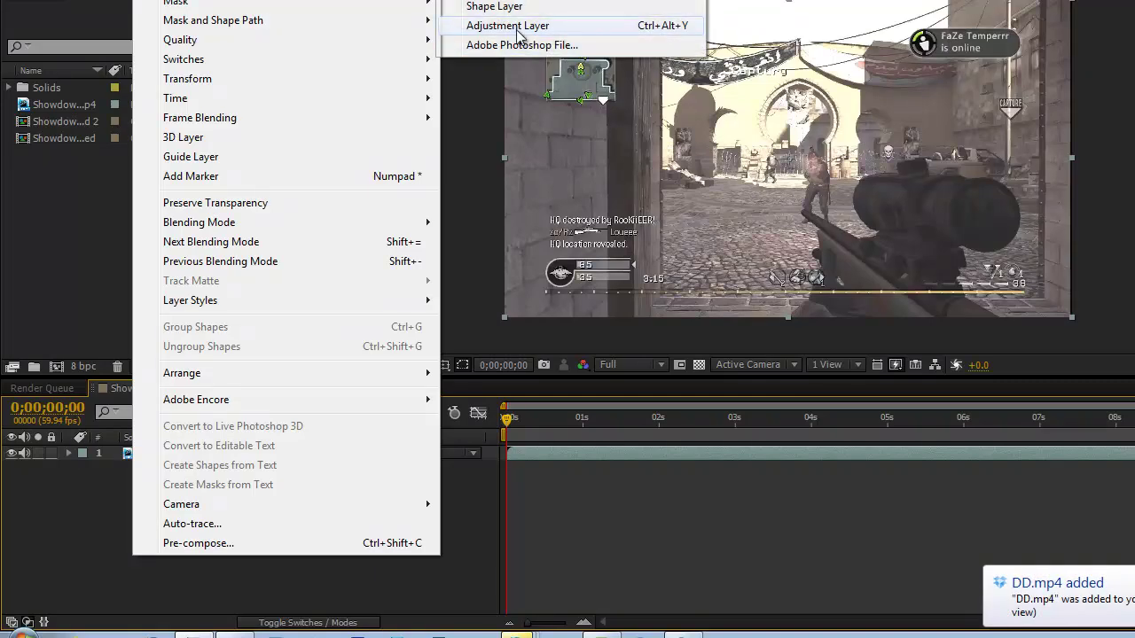
left_click(539, 26)
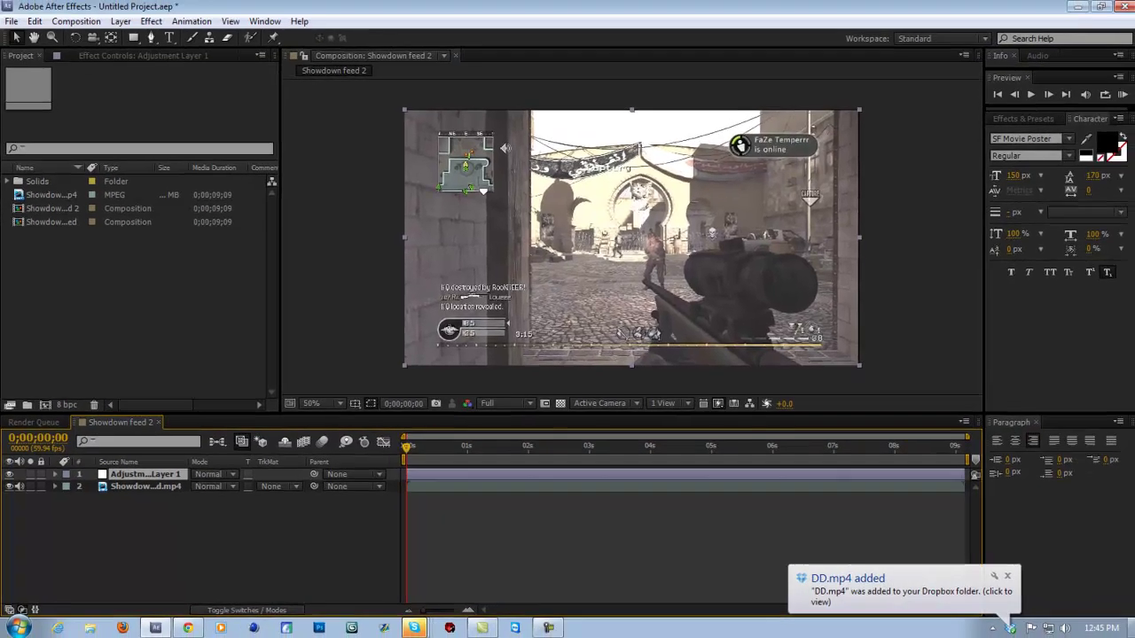
left_click(1129, 628)
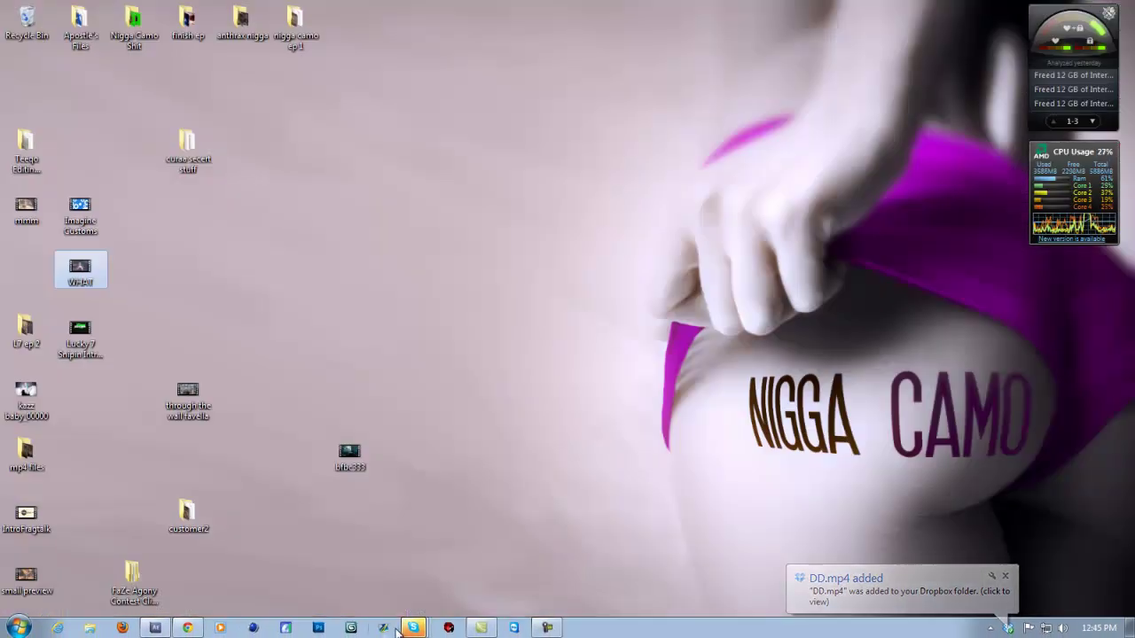
left_click(413, 628)
left_click(155, 628)
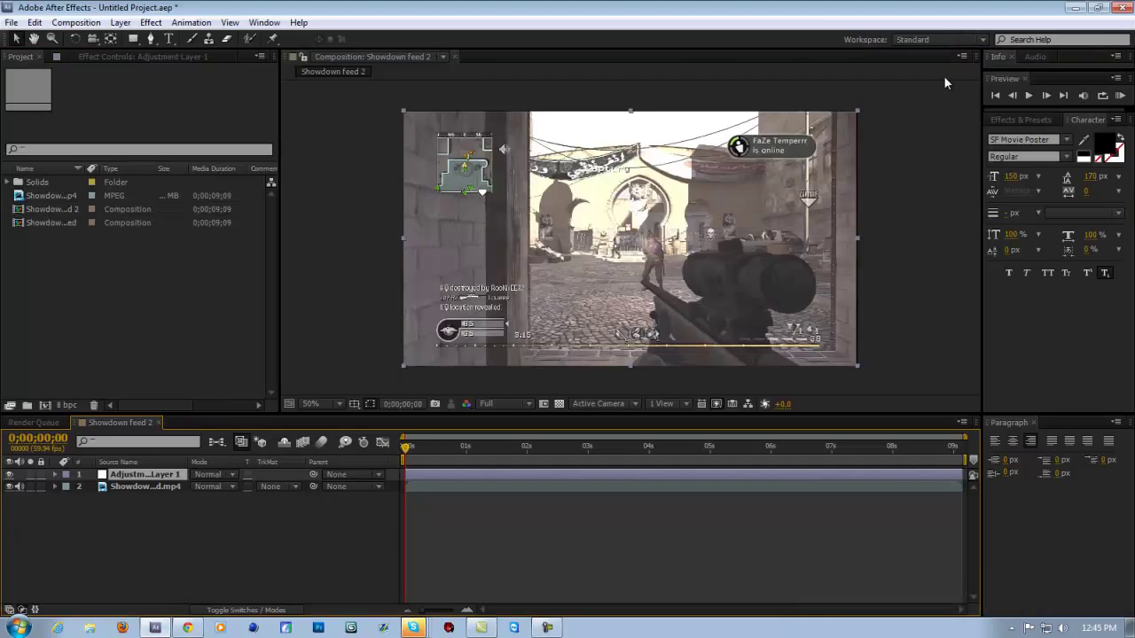
Clear the old effects search and apply the Magic Bullet Looks effect to the adjustment layer
left_click(1005, 118)
left_click(1090, 120)
left_click(161, 476)
left_click(1018, 119)
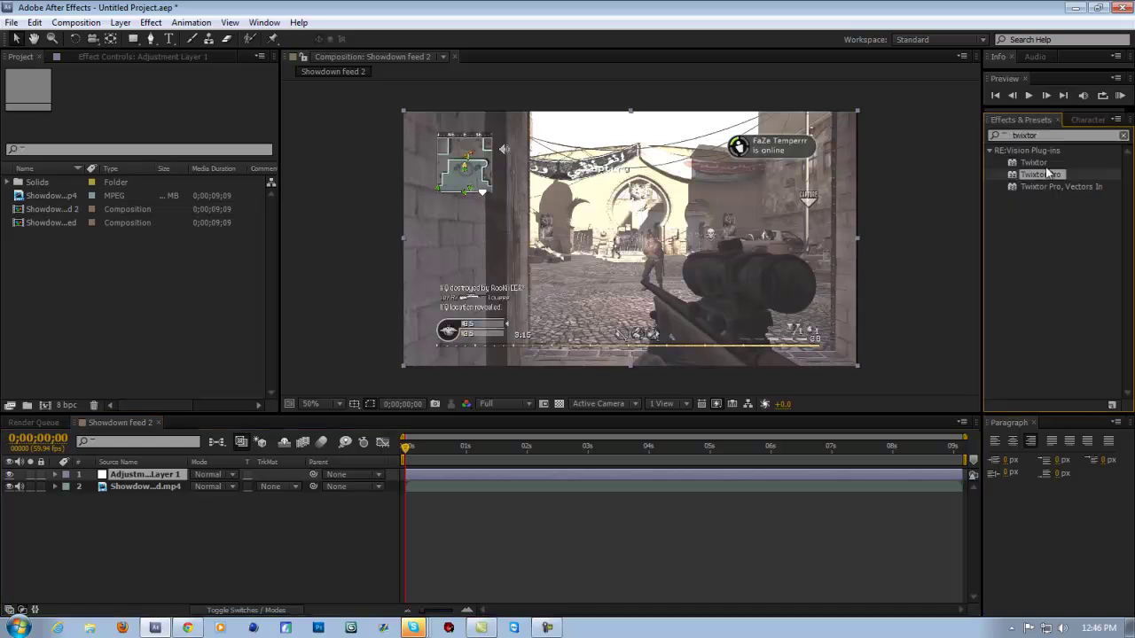
left_click(1074, 134)
left_click(1122, 136)
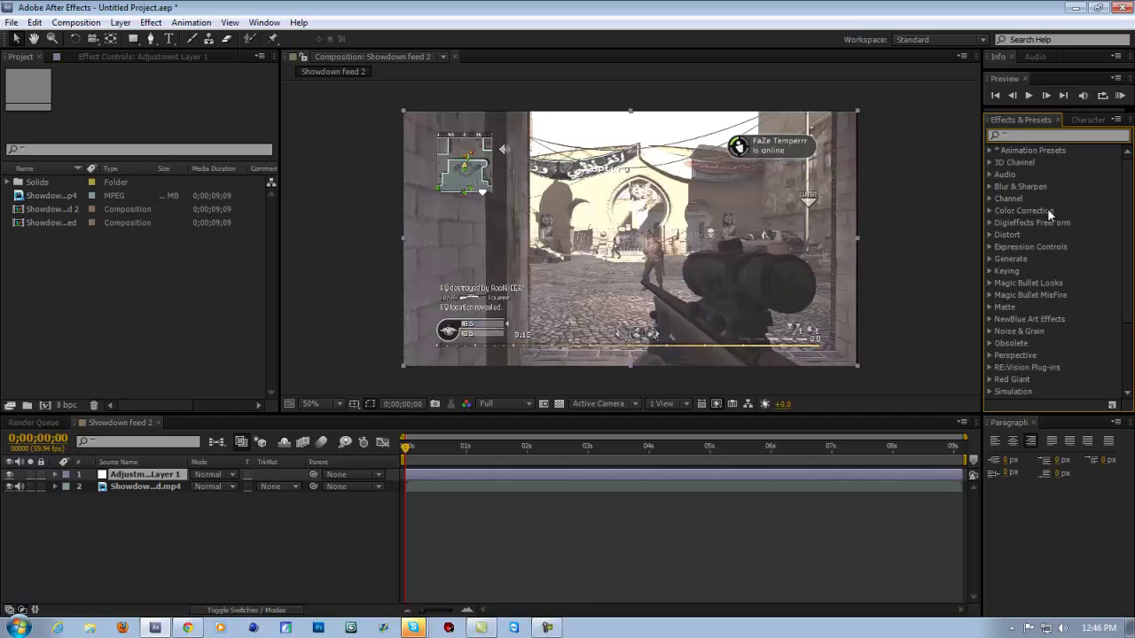
left_click(989, 282)
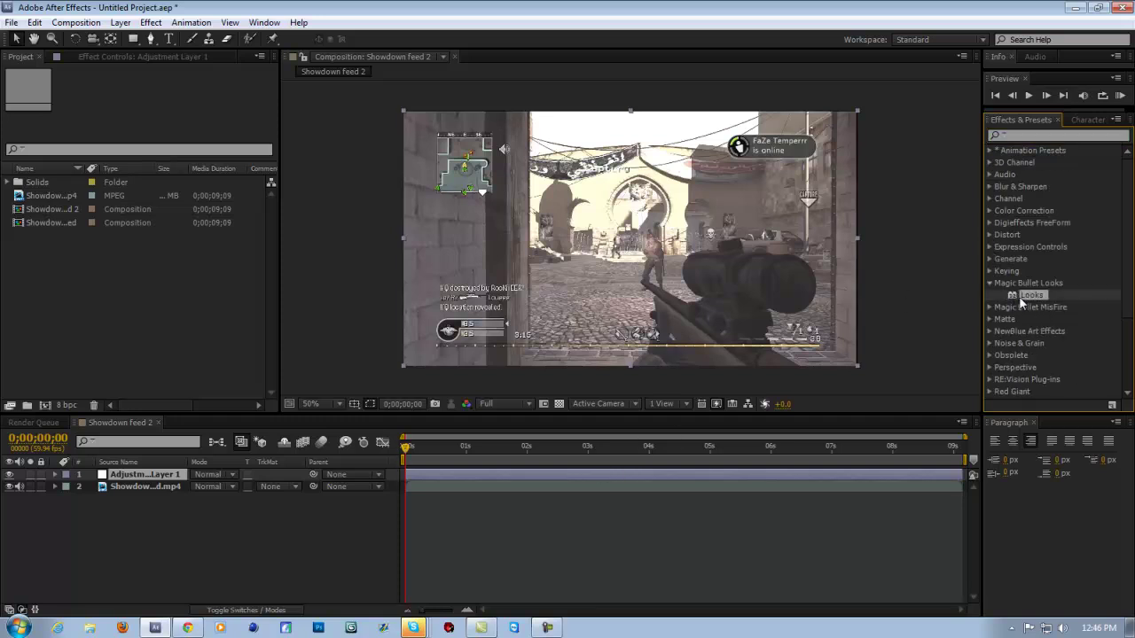
left_click_drag(661, 475, 660, 475)
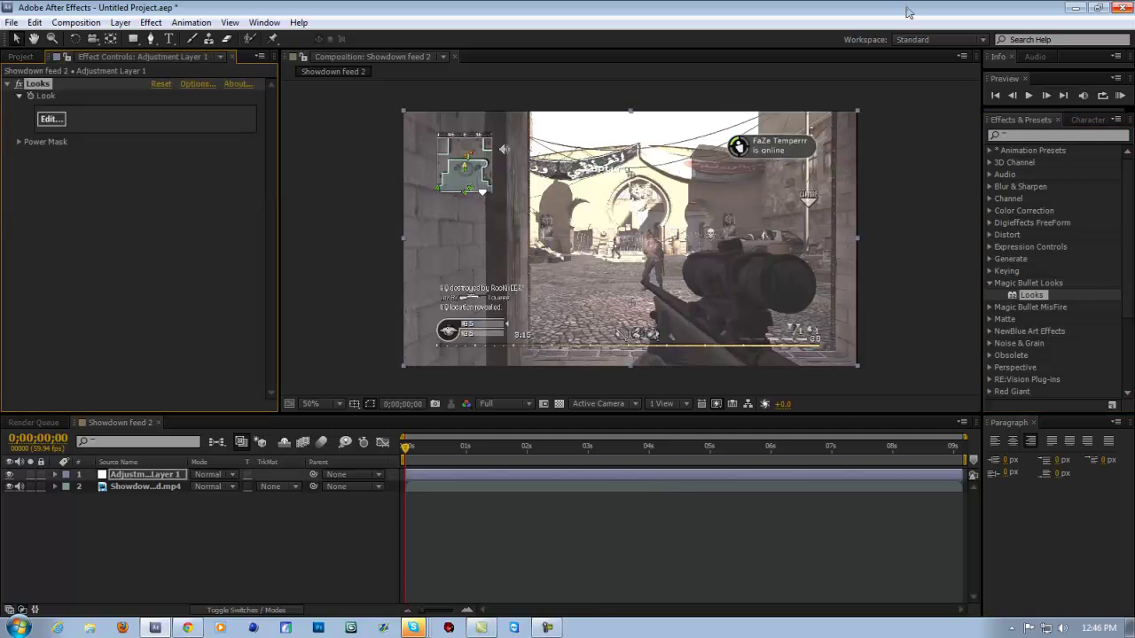
Open the look for editing, add Diffusion to the Matte stage and tint its color toward pink
left_click(52, 118)
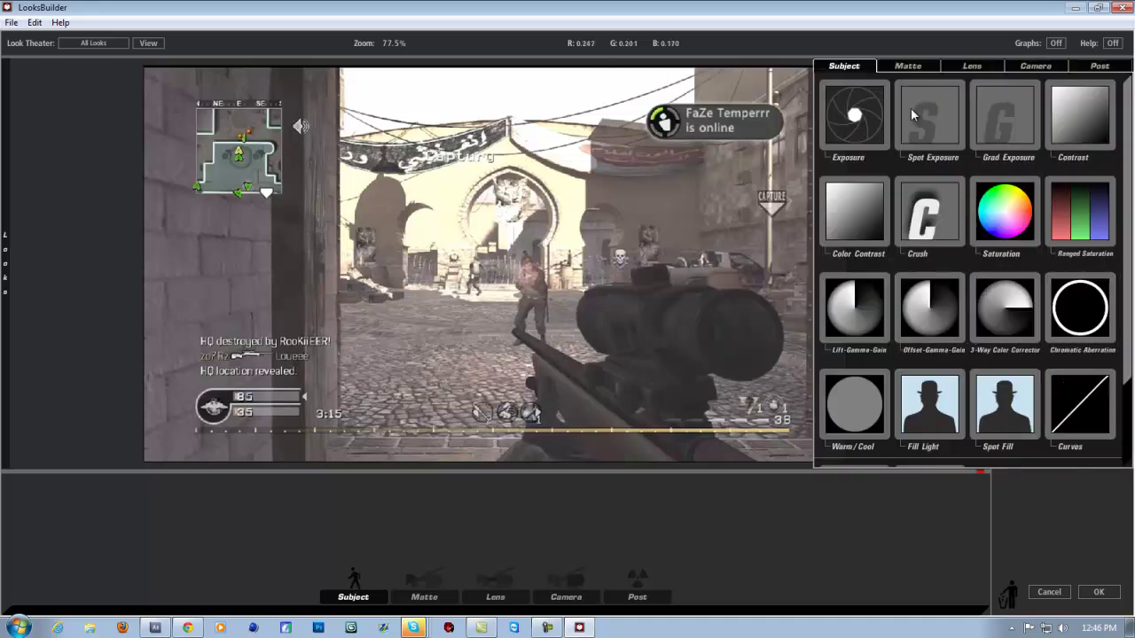
left_click(952, 68)
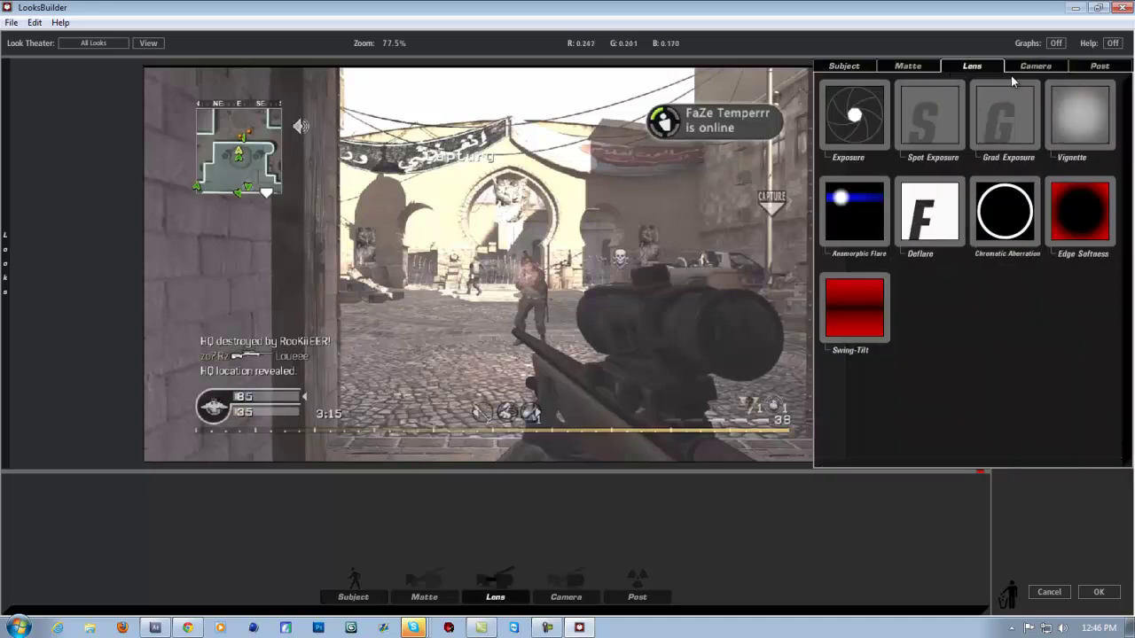
left_click(913, 67)
left_click_drag(1080, 111, 475, 429)
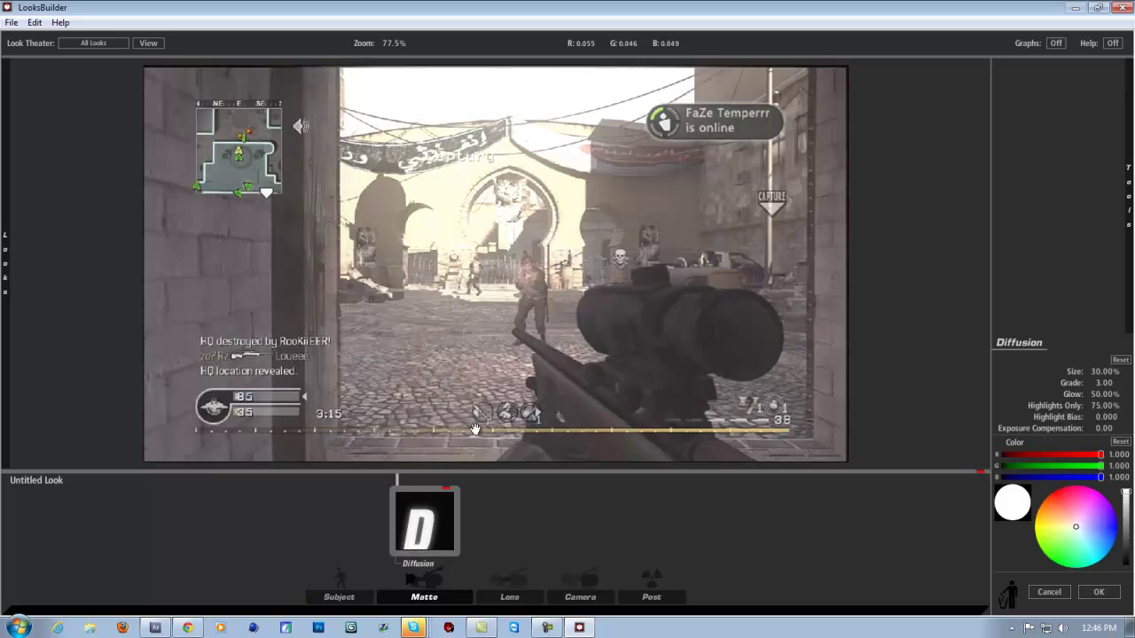
left_click_drag(1075, 526, 1086, 493)
Add an Exposure tool to the look's Subject stage and slightly raise its exposure
mouse_move(1127, 197)
left_click_drag(874, 130, 737, 365)
left_click_drag(1083, 469, 1092, 470)
Place a Contrast tool ahead of Exposure in the Subject stage and set its contrast to +0.390
mouse_move(1128, 233)
left_click_drag(340, 522, 400, 527)
left_click_drag(1086, 120, 297, 521)
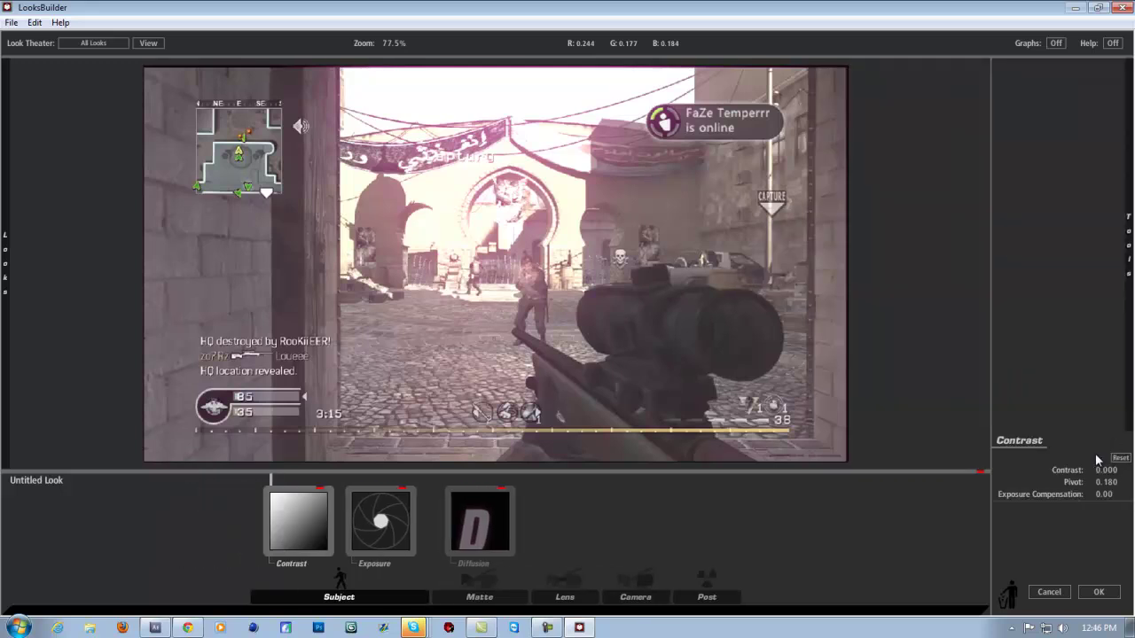
left_click_drag(1096, 470, 1116, 476)
Add a Lift-Gamma-Gain tool to the look and place it in the Post stage
mouse_move(1129, 245)
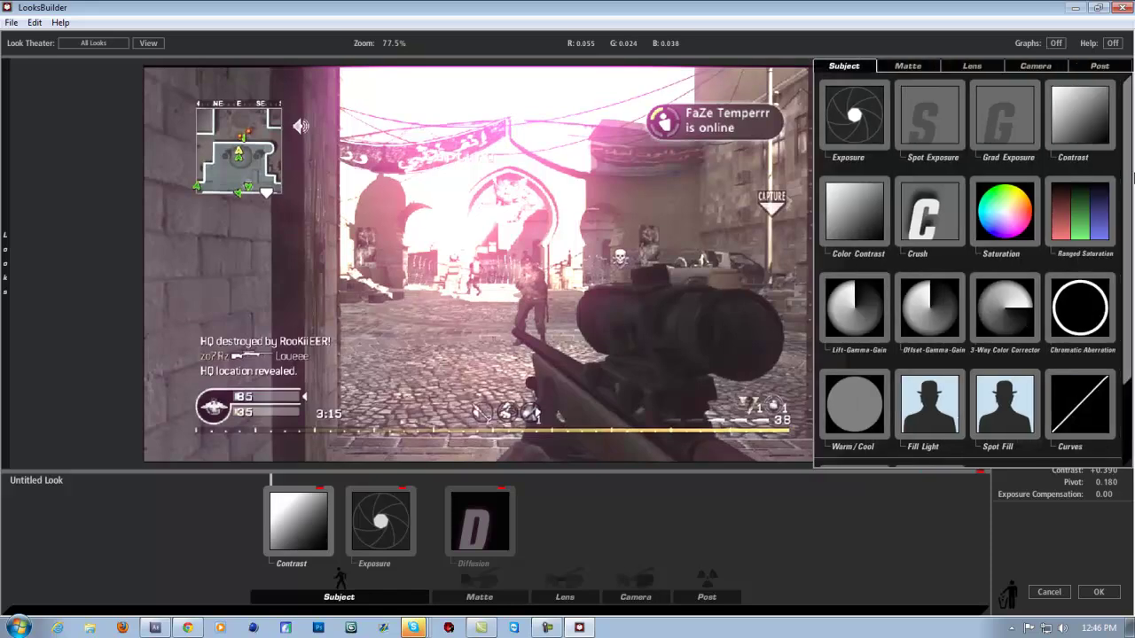
left_click(1098, 68)
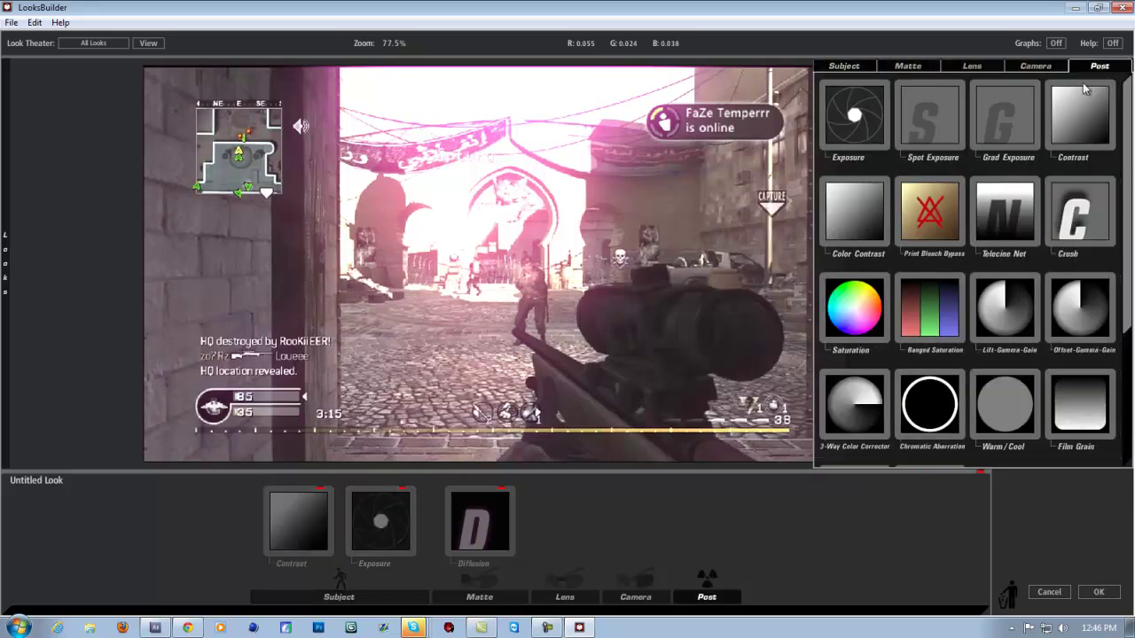
left_click(1043, 66)
scroll(1049, 295, "down", 1)
double_click(995, 270)
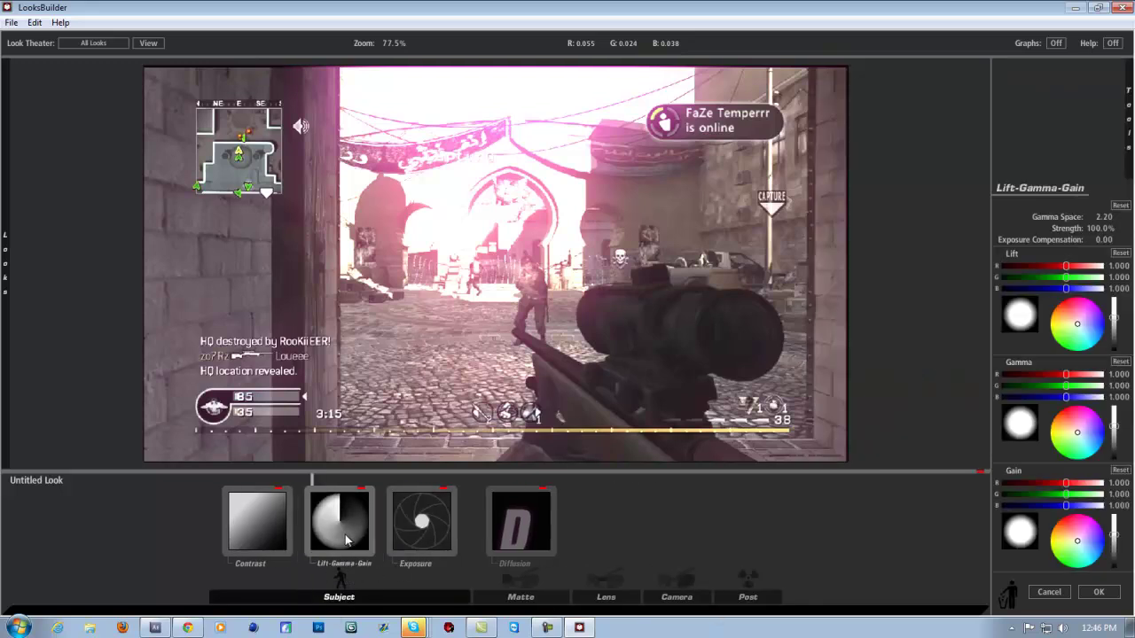
left_click_drag(340, 523, 748, 596)
Tint Lift to 0.931, 0.940, 1.000, Gamma to 1.041, 1.015, 0.944 and Gain to 1.048, 1.008, 0.945, and accept the look
left_click_drag(1090, 329, 1087, 326)
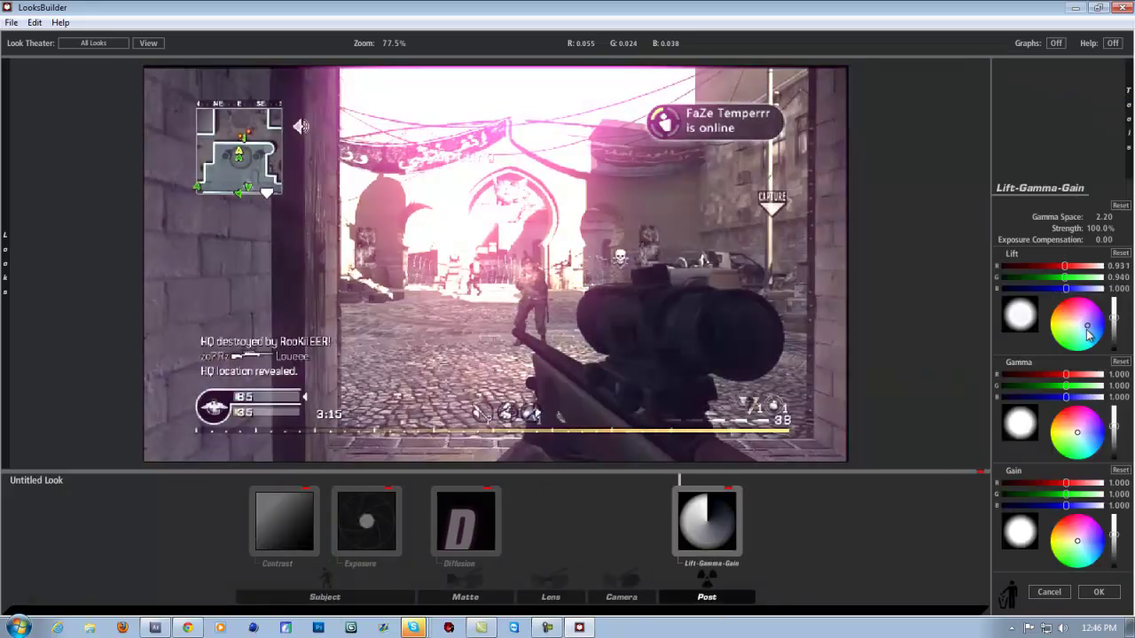
left_click_drag(1061, 431, 1117, 416)
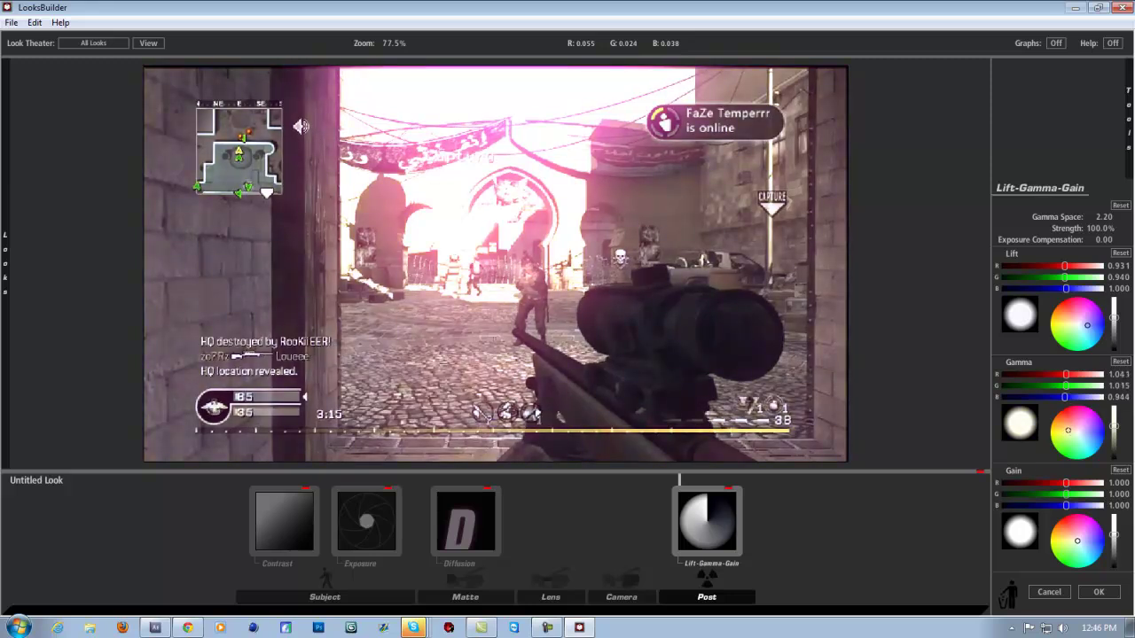
left_click_drag(1077, 540, 1068, 537)
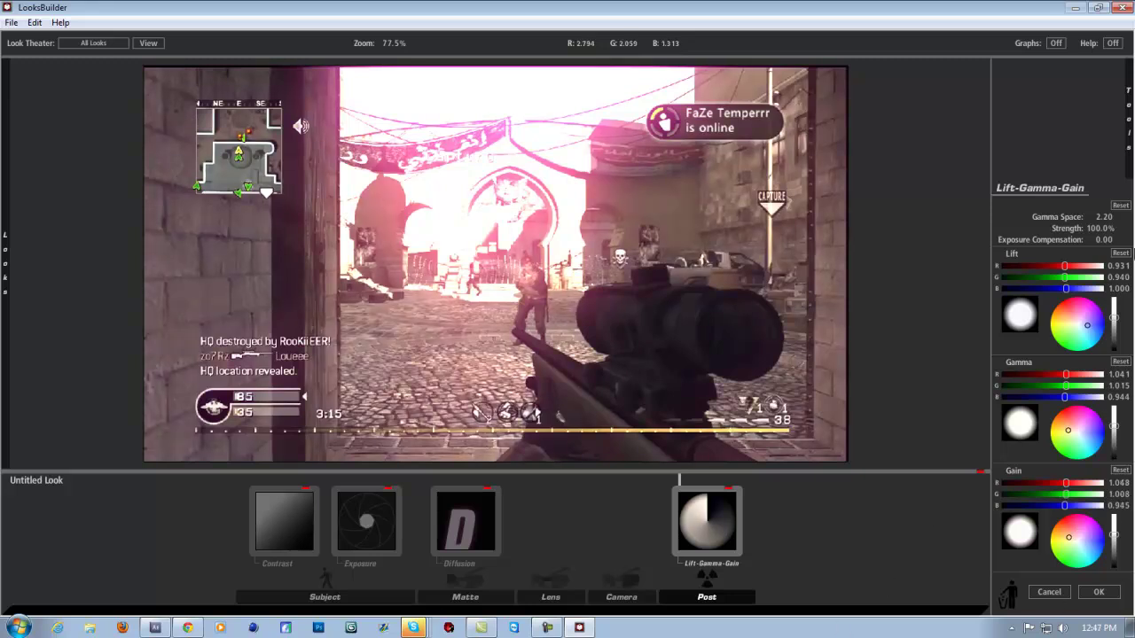
left_click(1098, 592)
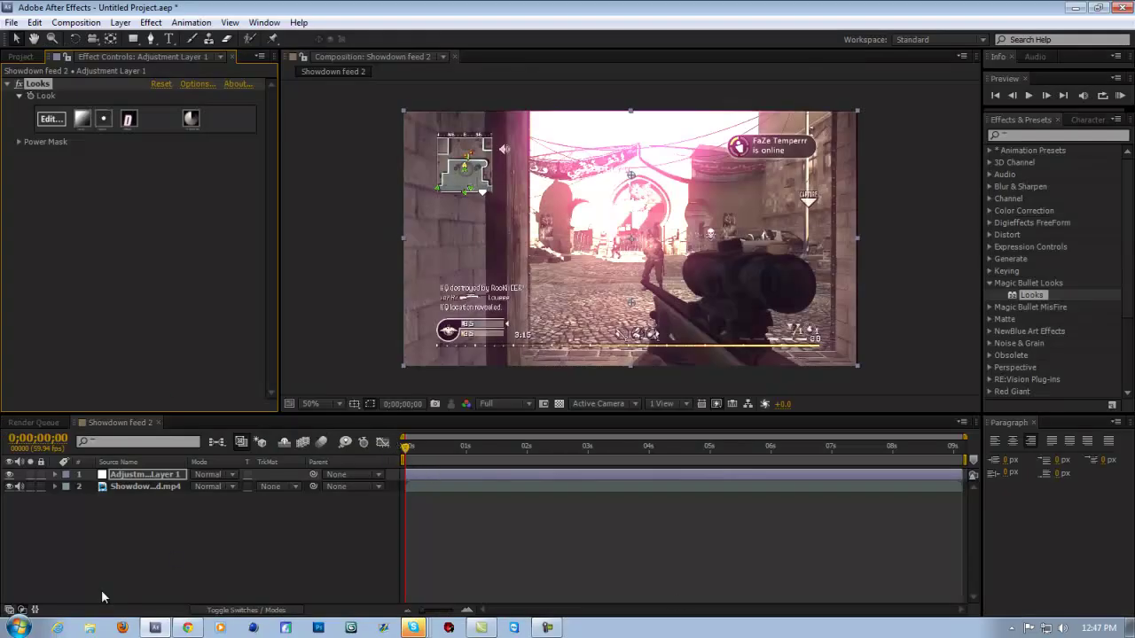
Reveal the adjustment layer's Opacity property in the timeline
left_click_drag(487, 457, 401, 473)
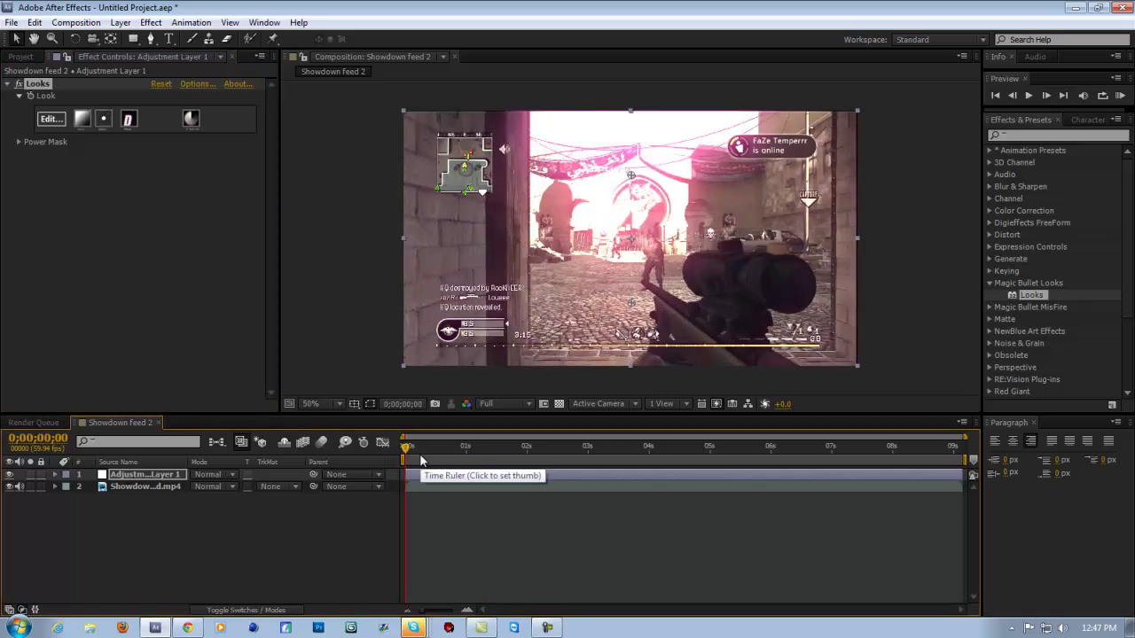
left_click(153, 475)
key("t")
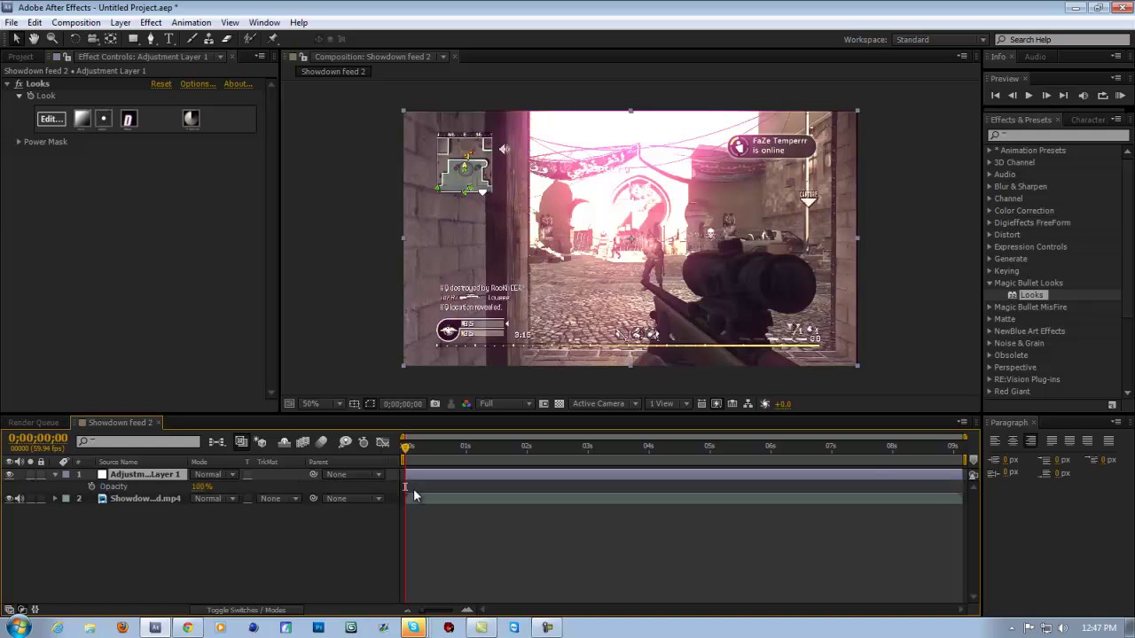
Find Twixtor Pro in the effects library and apply it to the Showdown feed.mp4 layer
left_click(482, 498)
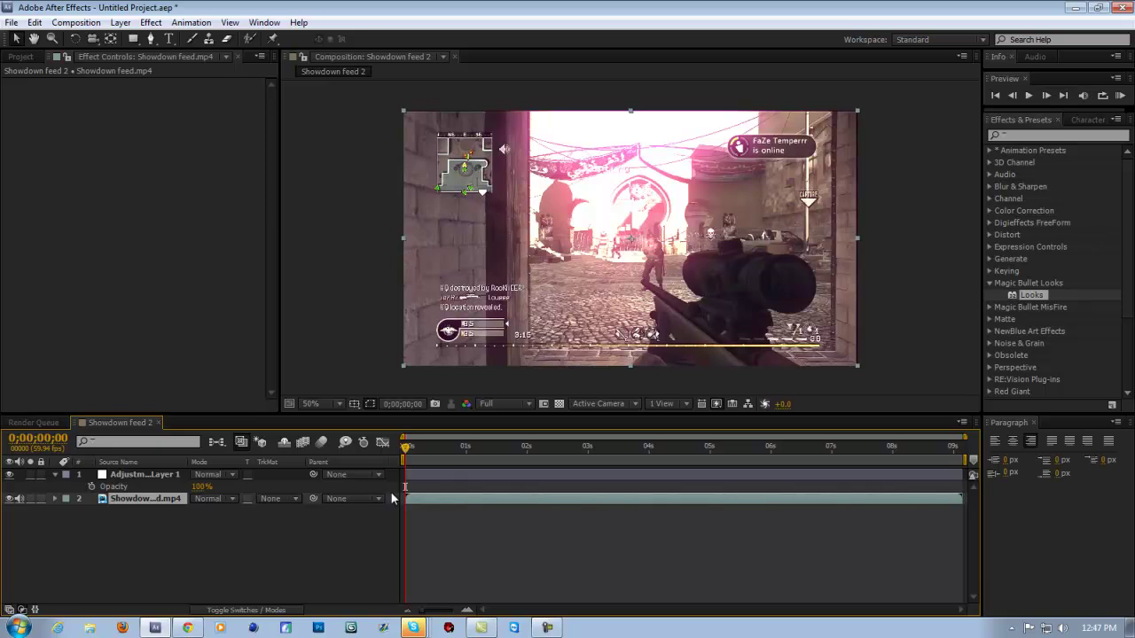
left_click_drag(405, 448, 410, 447)
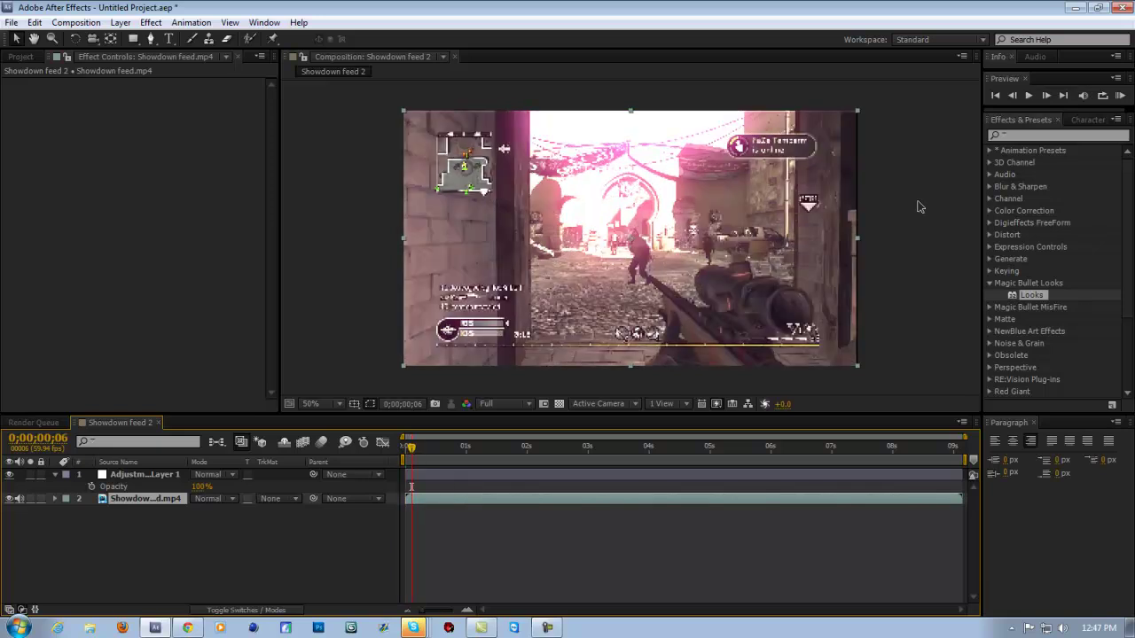
left_click(1070, 136)
type("t")
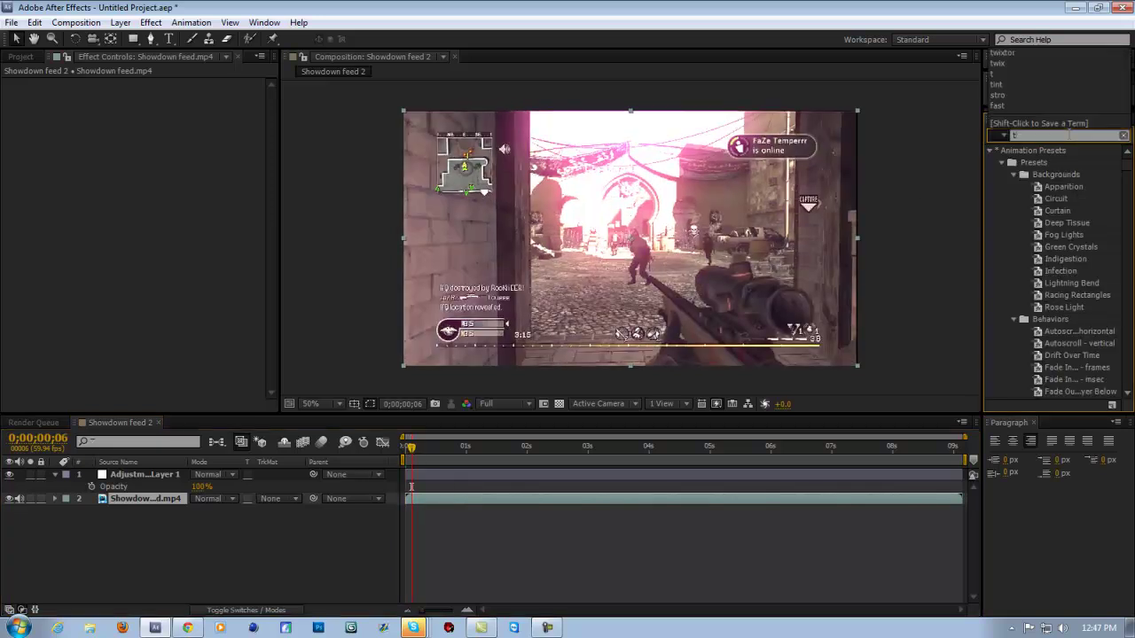
type("wixtor")
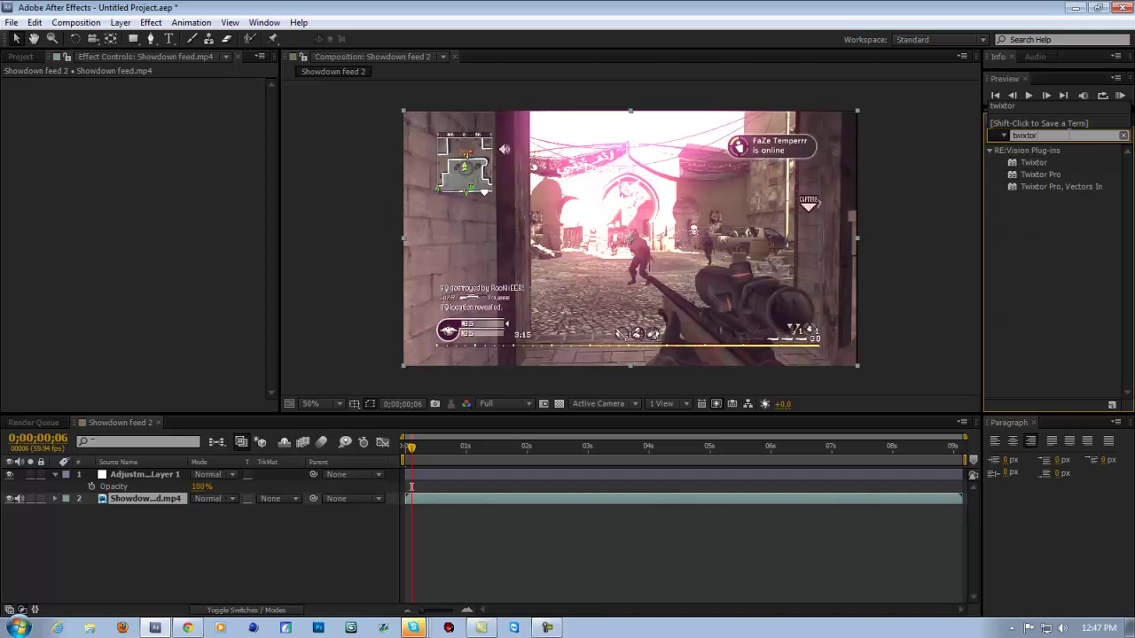
left_click(1039, 176)
left_click_drag(490, 476, 423, 499)
Set Twixtor Pro's input frame rate to 59.94
left_click(157, 180)
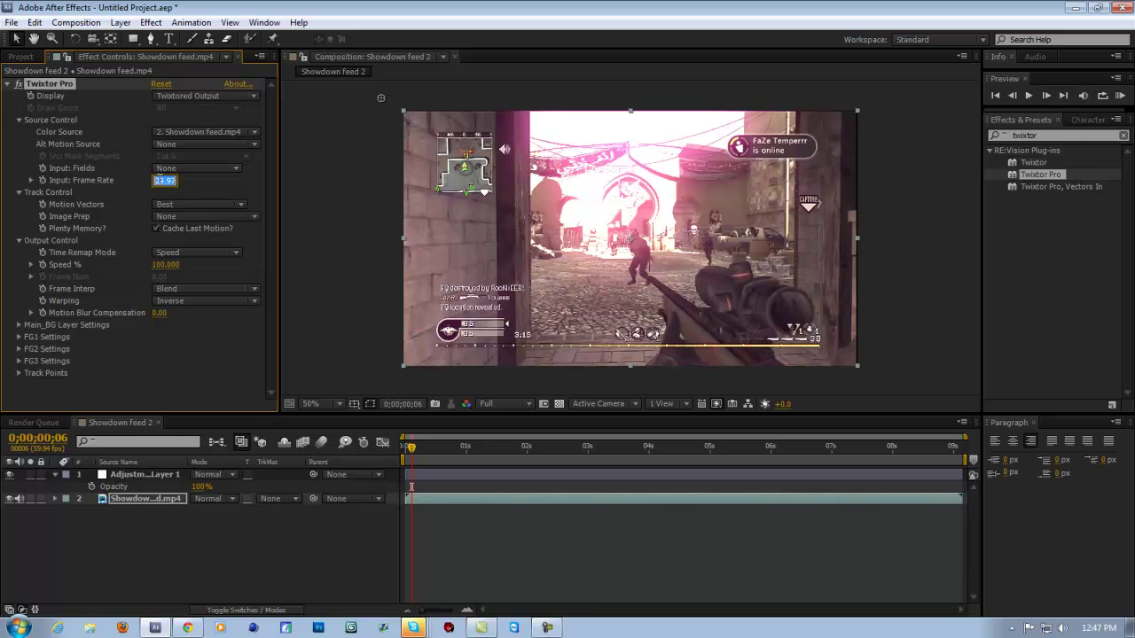
type("59.94")
key("Return")
Keyframe Twixtor's Speed % at 100 on the first frame and 5 at frame 4, and preview the slow motion
left_click_drag(411, 446, 378, 461)
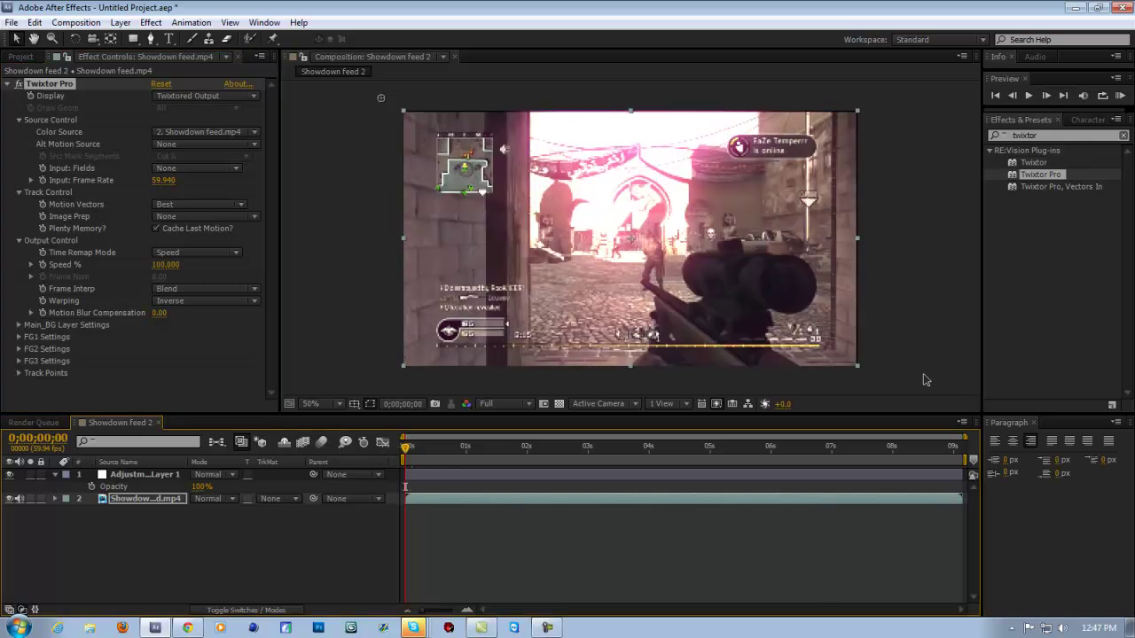
left_click(51, 263)
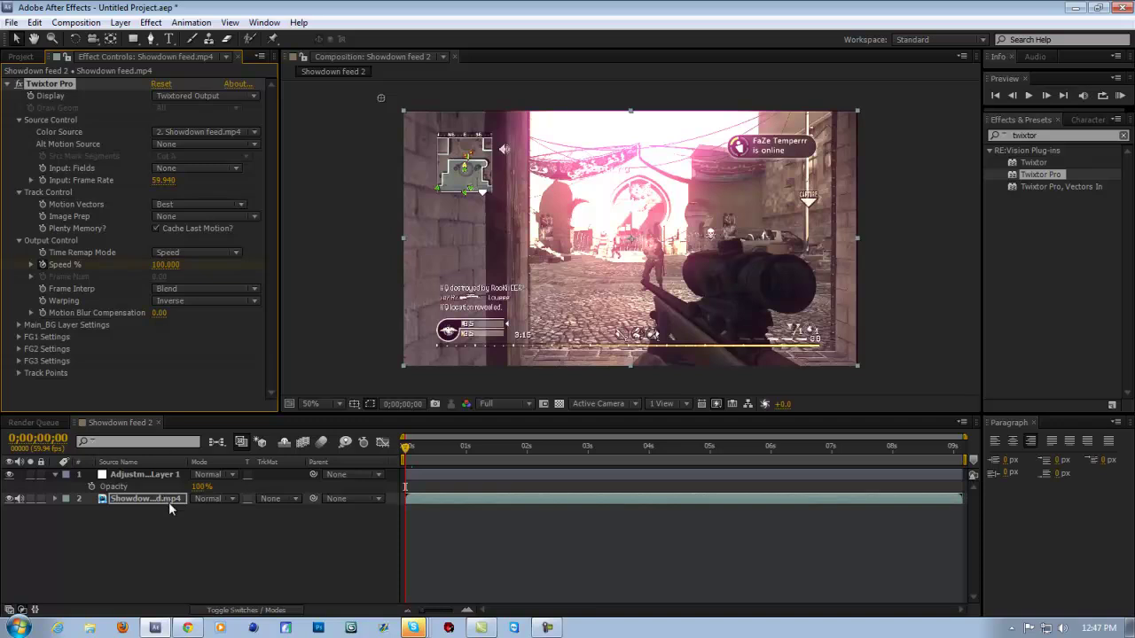
key("Page_Down")
key("Page_Down")
key("Page_Down")
key("Page_Down")
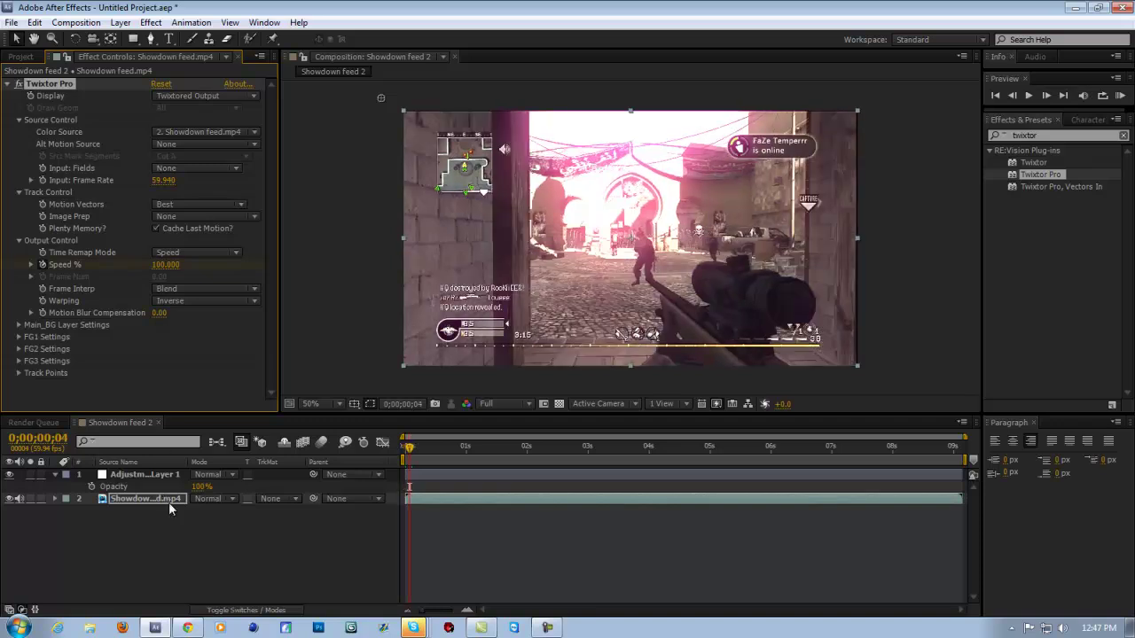
left_click(164, 264)
type("5")
key("Return")
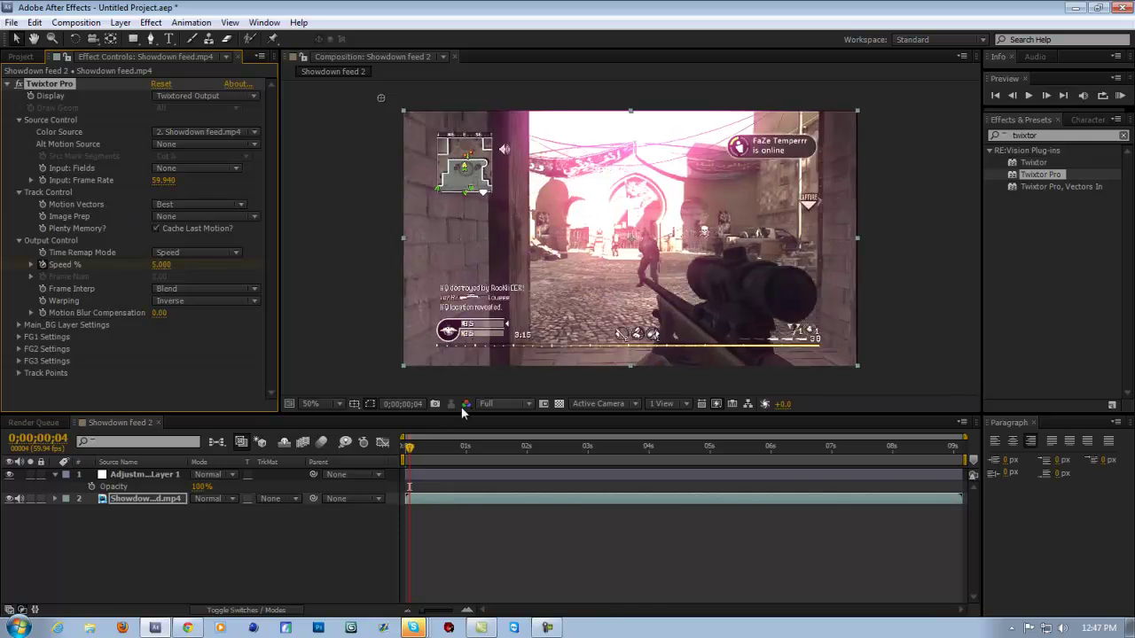
key("space")
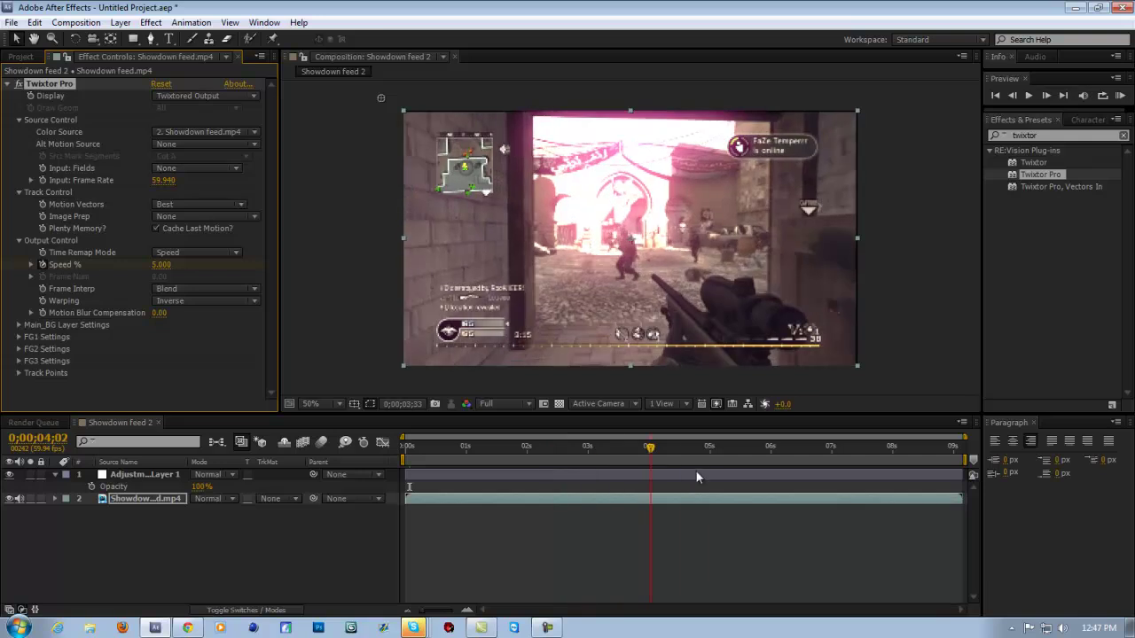
left_click_drag(891, 488, 302, 485)
Keyframe the adjustment layer's Opacity at 100% at 2 seconds and 0% at the start of the composition
left_click(527, 449)
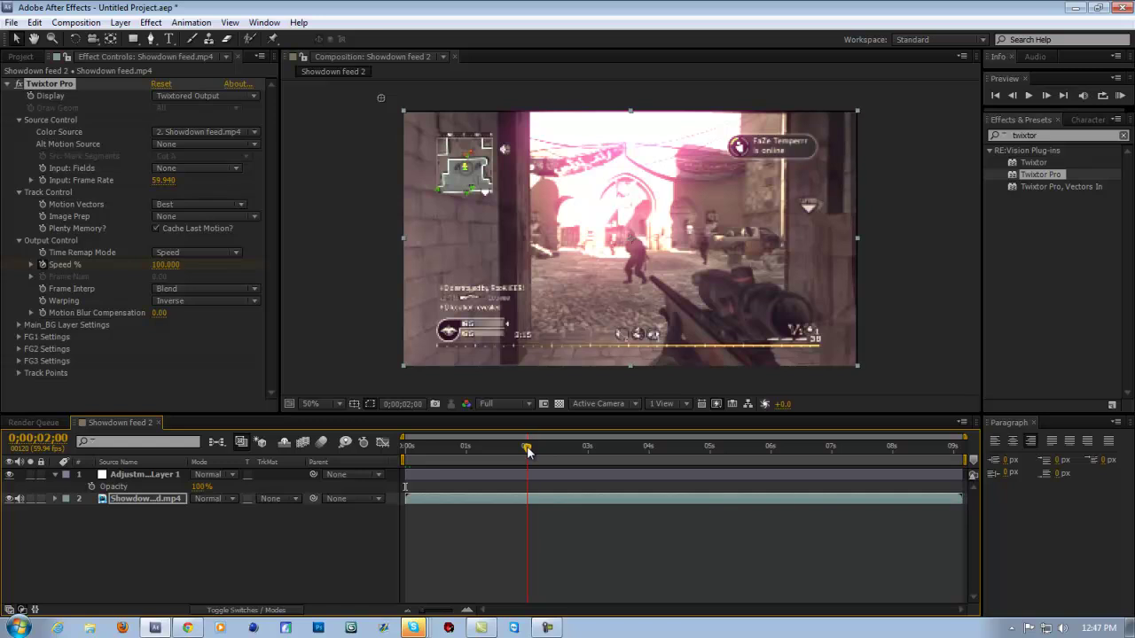
key("Page_Up")
left_click(172, 475)
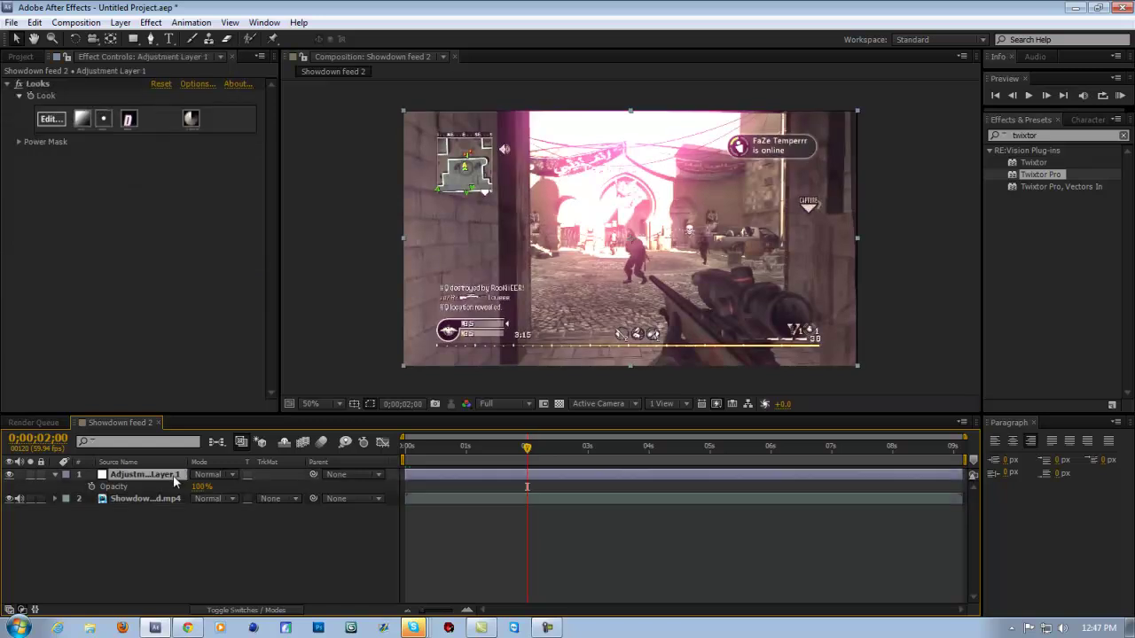
key("t")
key("t")
left_click(91, 487)
left_click_drag(527, 447, 384, 458)
left_click(202, 487)
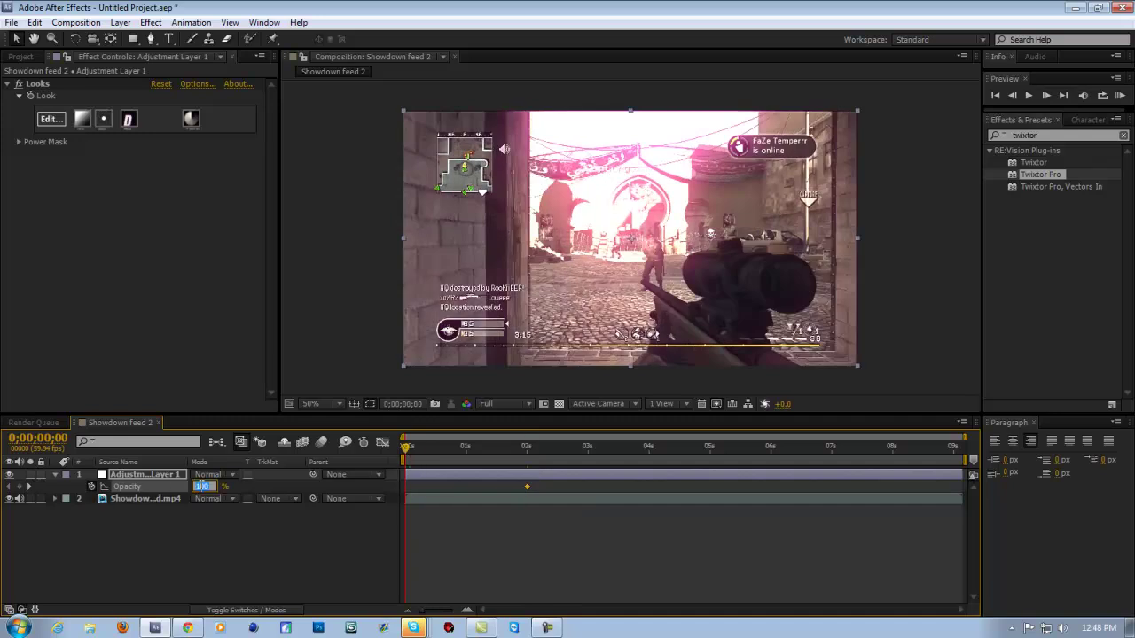
type("0")
key("Return")
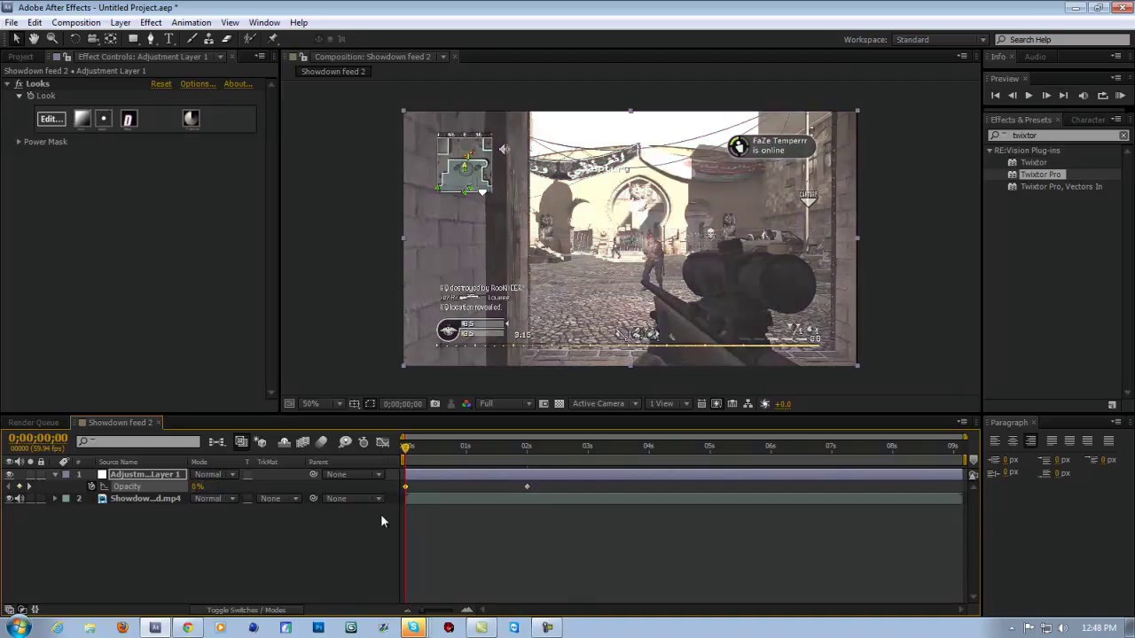
Move the adjustment layer's 100% Opacity keyframe to about 4 seconds and end the work area at 0;00;04;05
left_click(586, 446)
left_click_drag(529, 488, 661, 488)
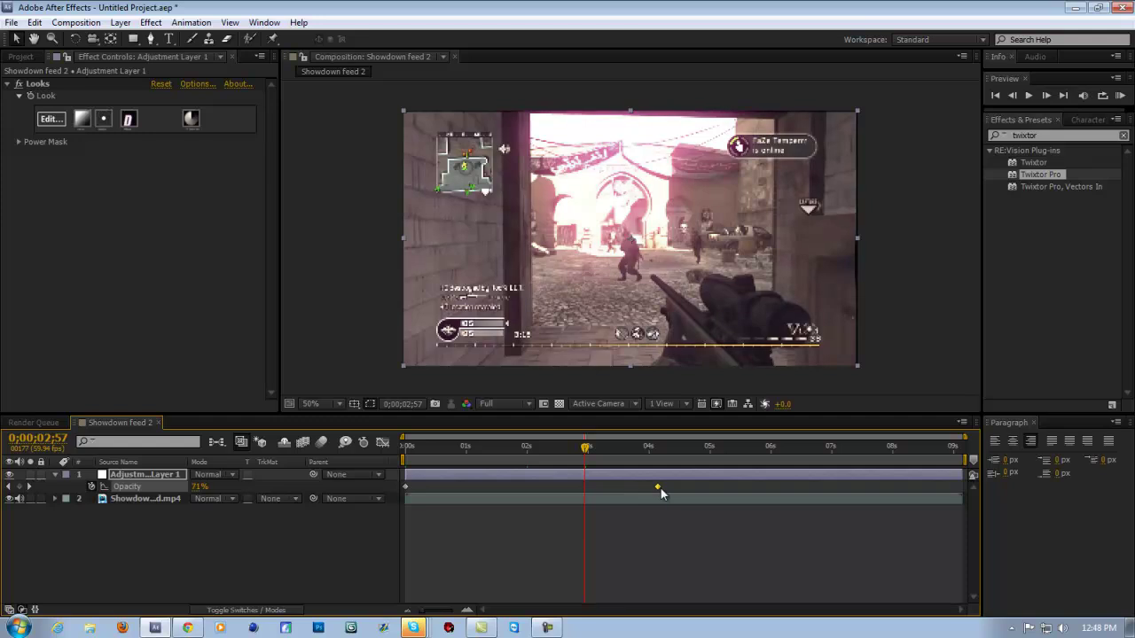
left_click(652, 447)
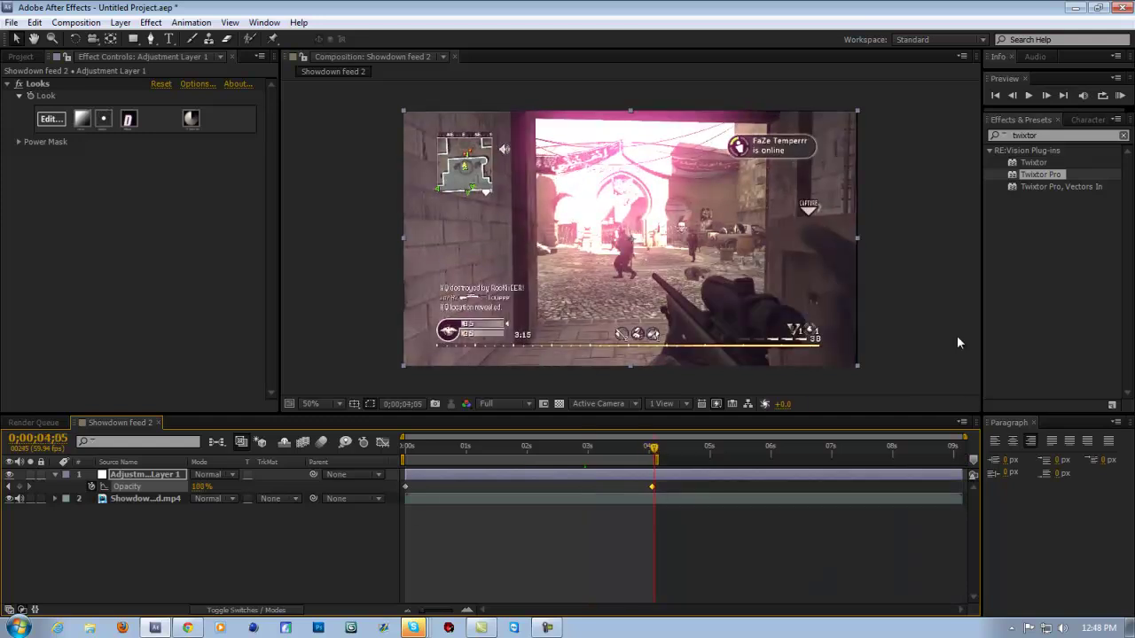
RAM preview the work area and scrub through the fade of the color grade over the slow-motion clip
left_click(1120, 94)
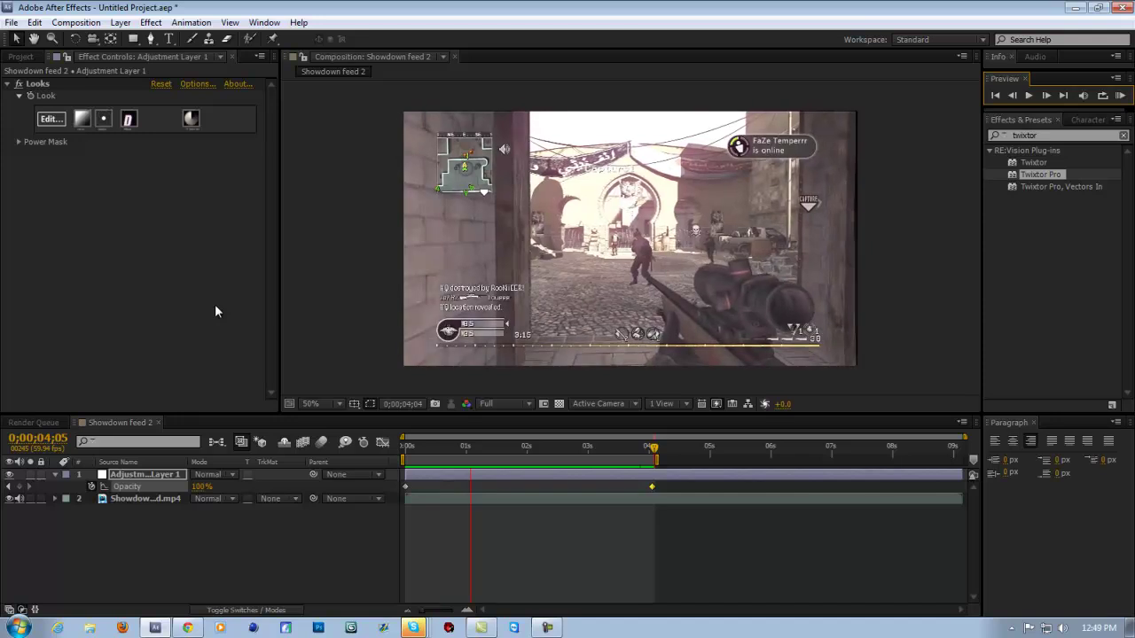
key("space")
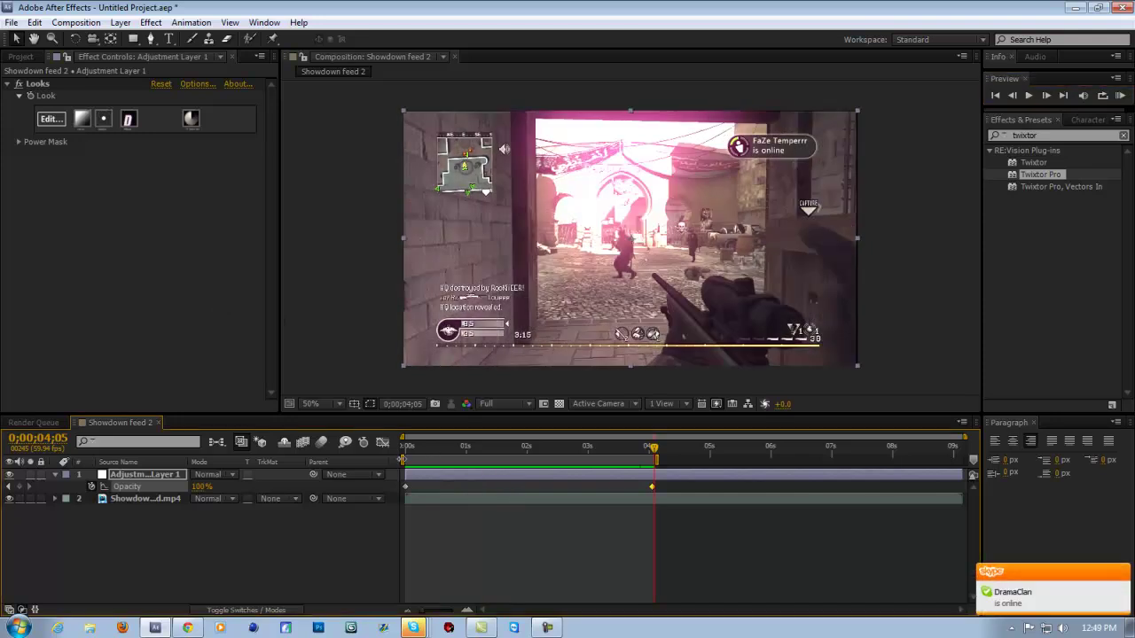
left_click(406, 448)
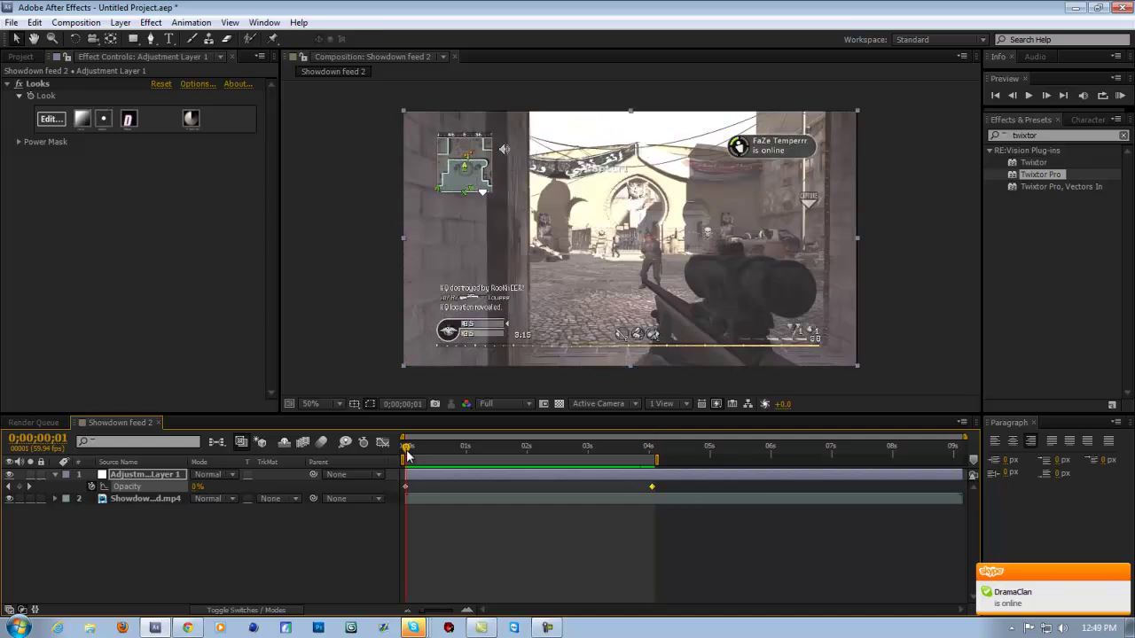
left_click_drag(406, 451, 646, 497)
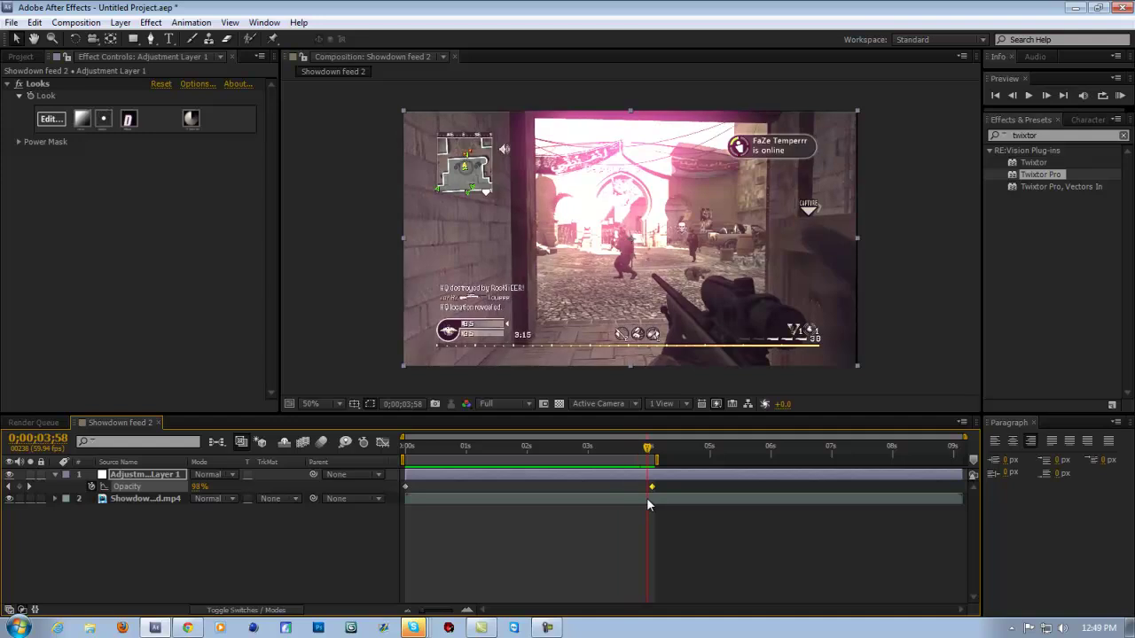
Minimize all open windows to show the desktop
left_click(126, 244)
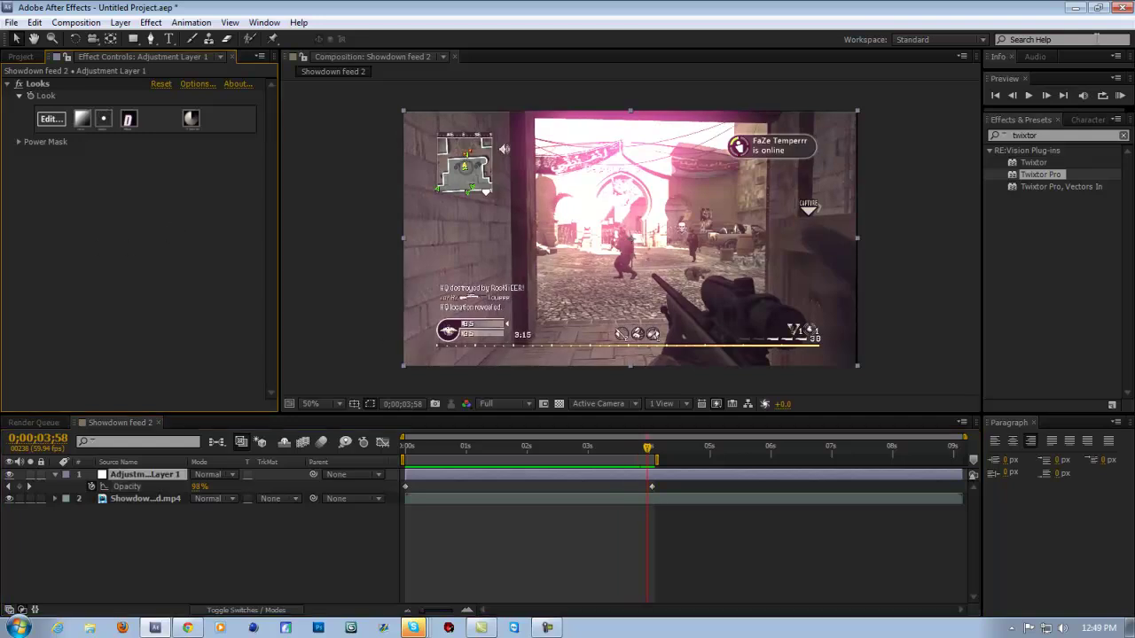
left_click(1130, 628)
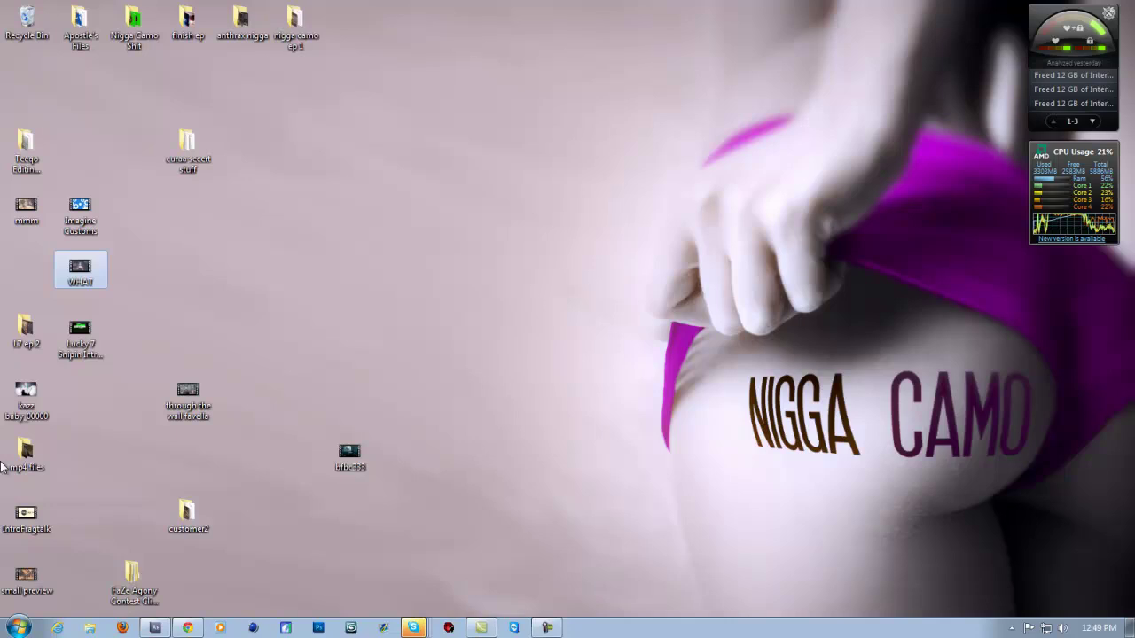
left_click(156, 183)
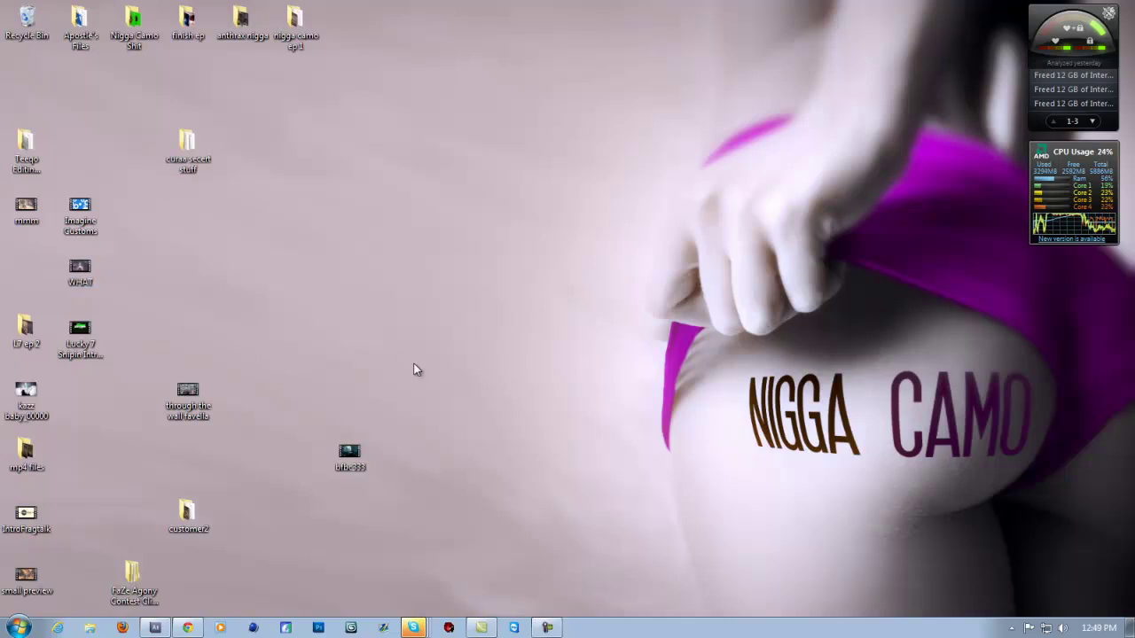